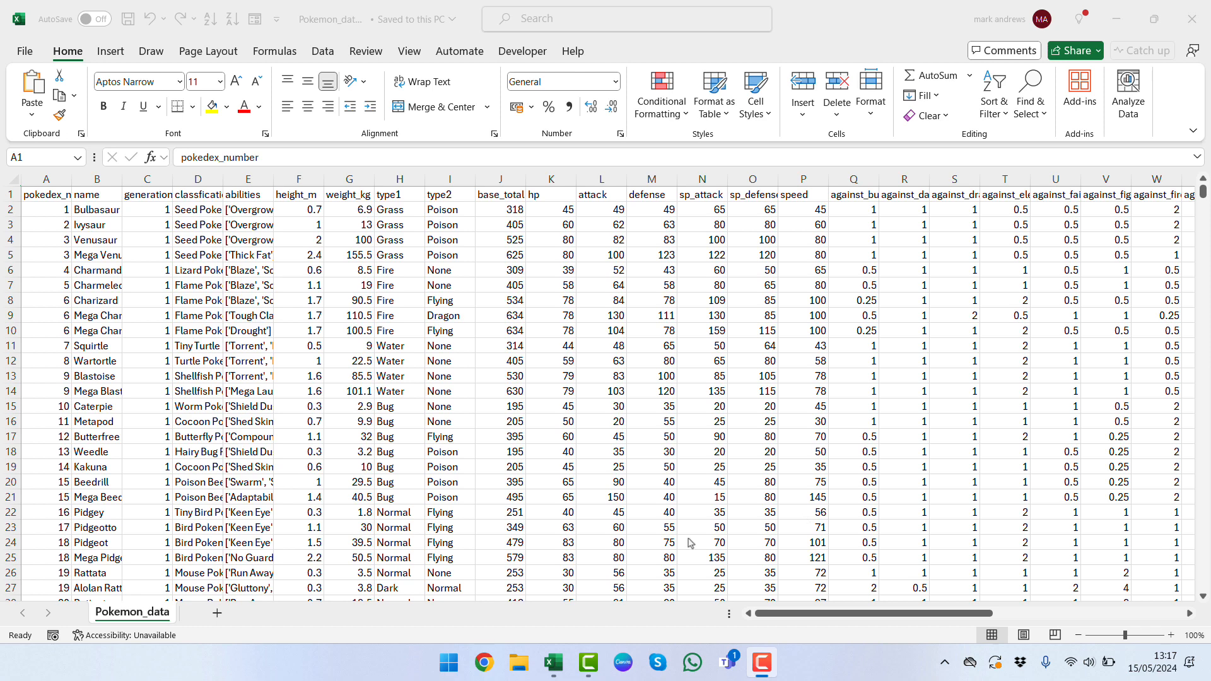
# Step: Add filters to the header row of the Pokemon data and check which values the generation column contains
pyautogui.click(388, 276)
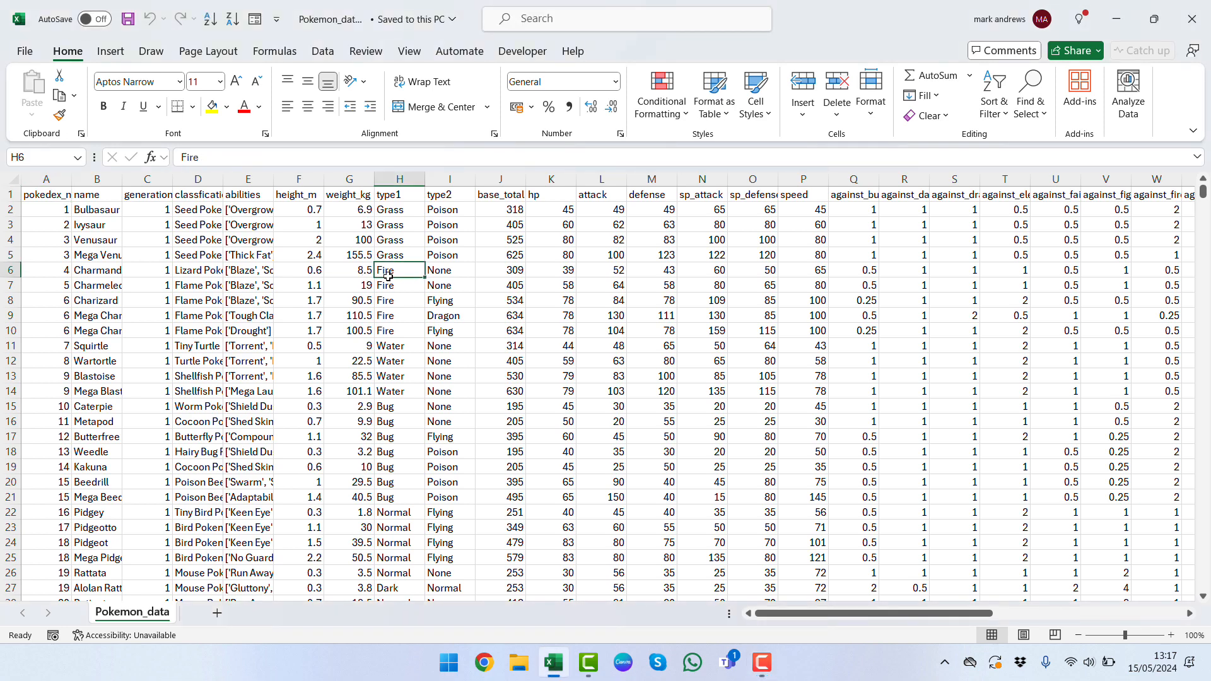
pyautogui.hotkey('ctrl', 'Down')
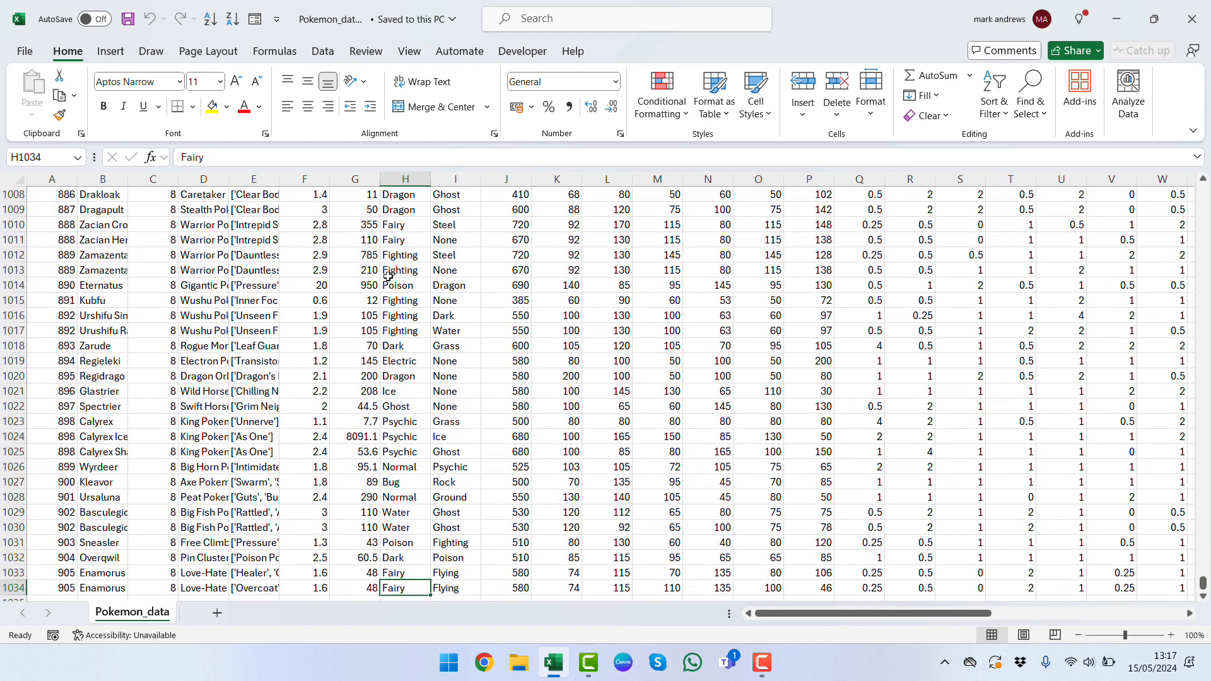
pyautogui.hotkey('ctrl', 'Up')
pyautogui.press('Left')
pyautogui.press('Left')
pyautogui.press('Left')
pyautogui.press('Left')
pyautogui.press('Left')
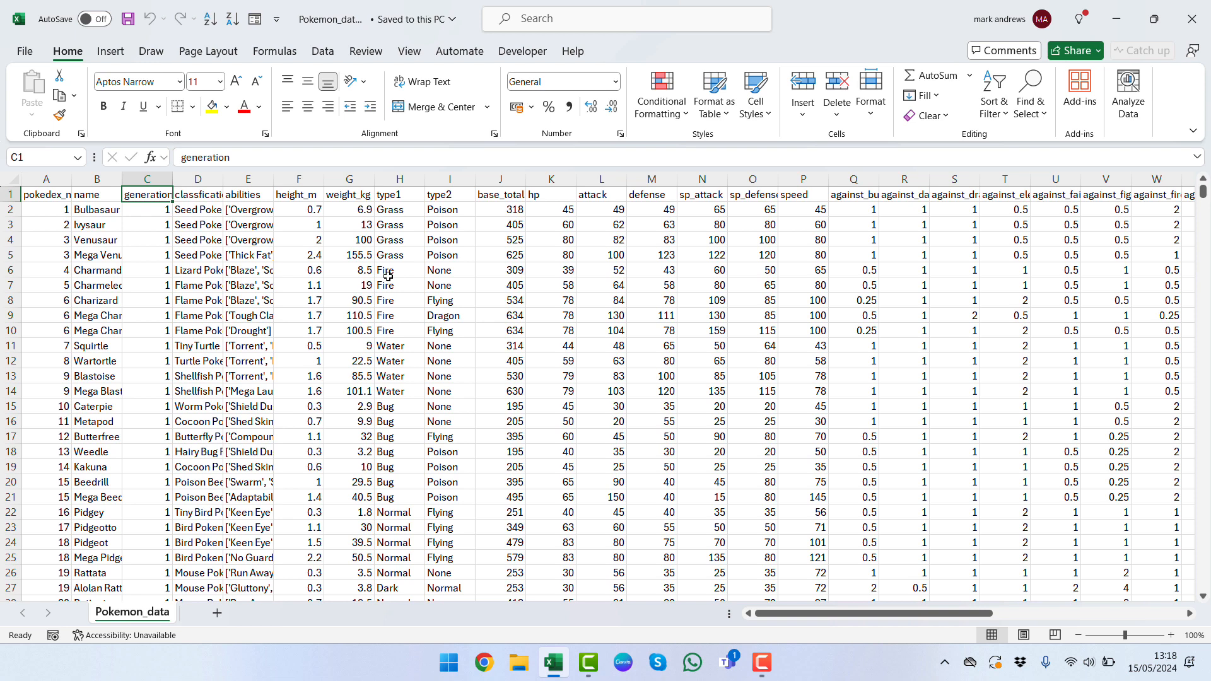
pyautogui.hotkey('ctrl', 'shift', 'l')
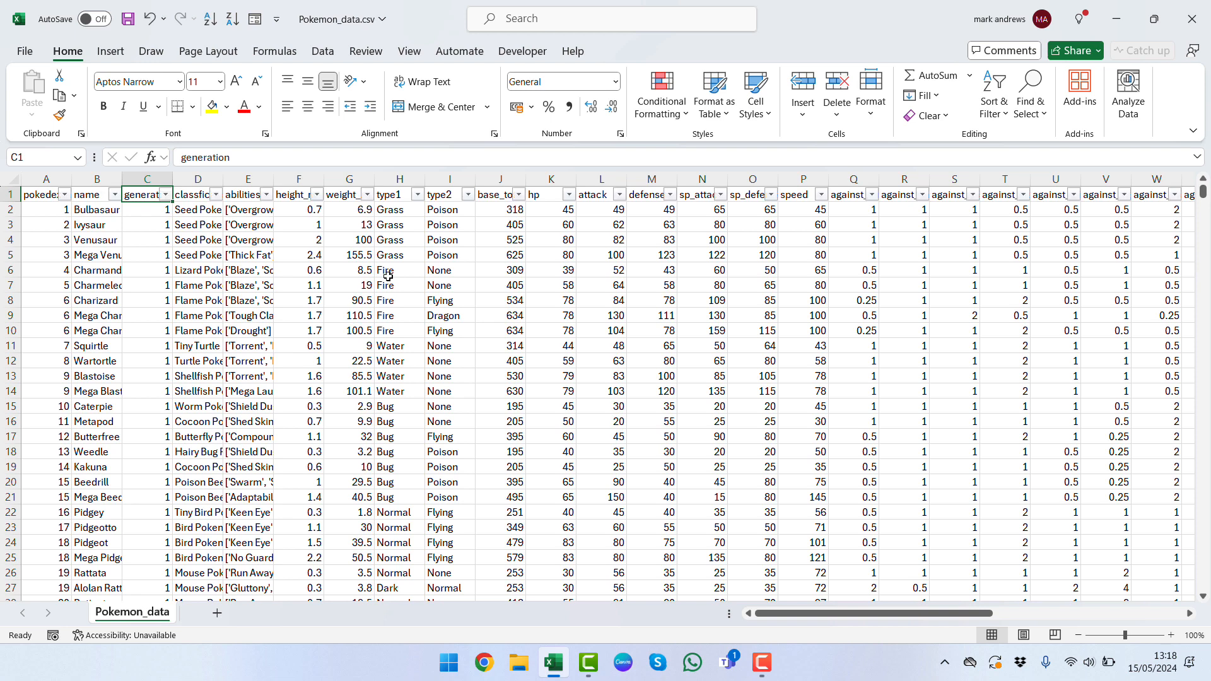
pyautogui.click(166, 195)
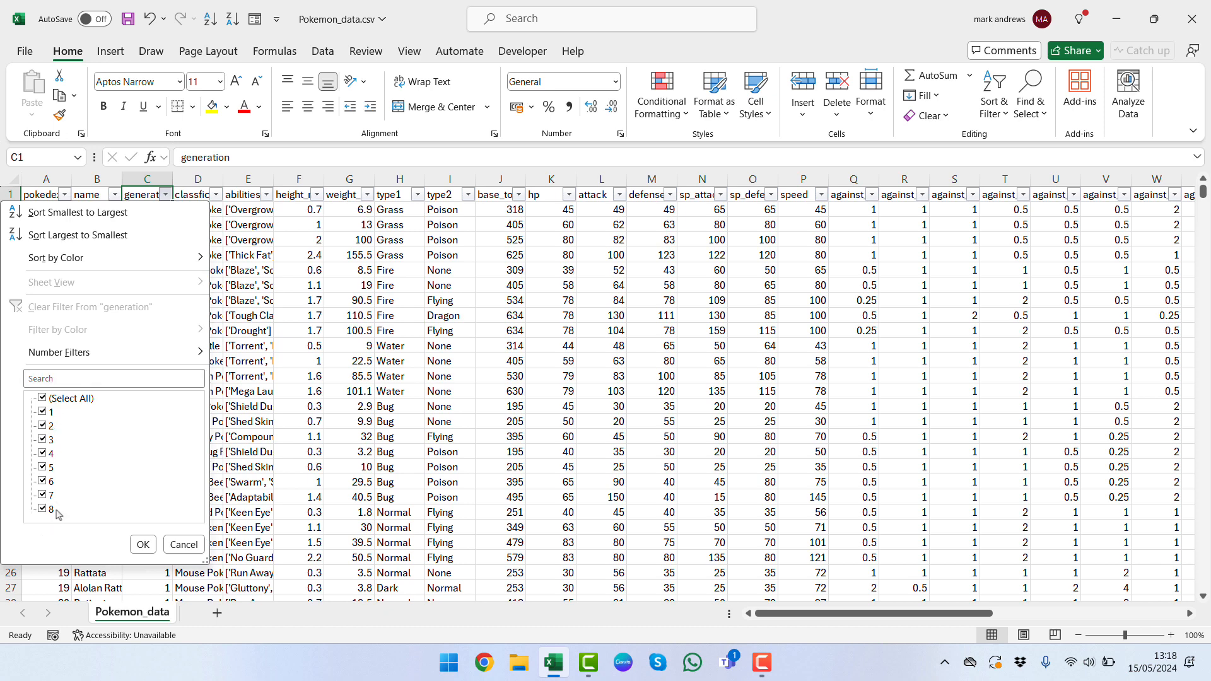
pyautogui.click(185, 545)
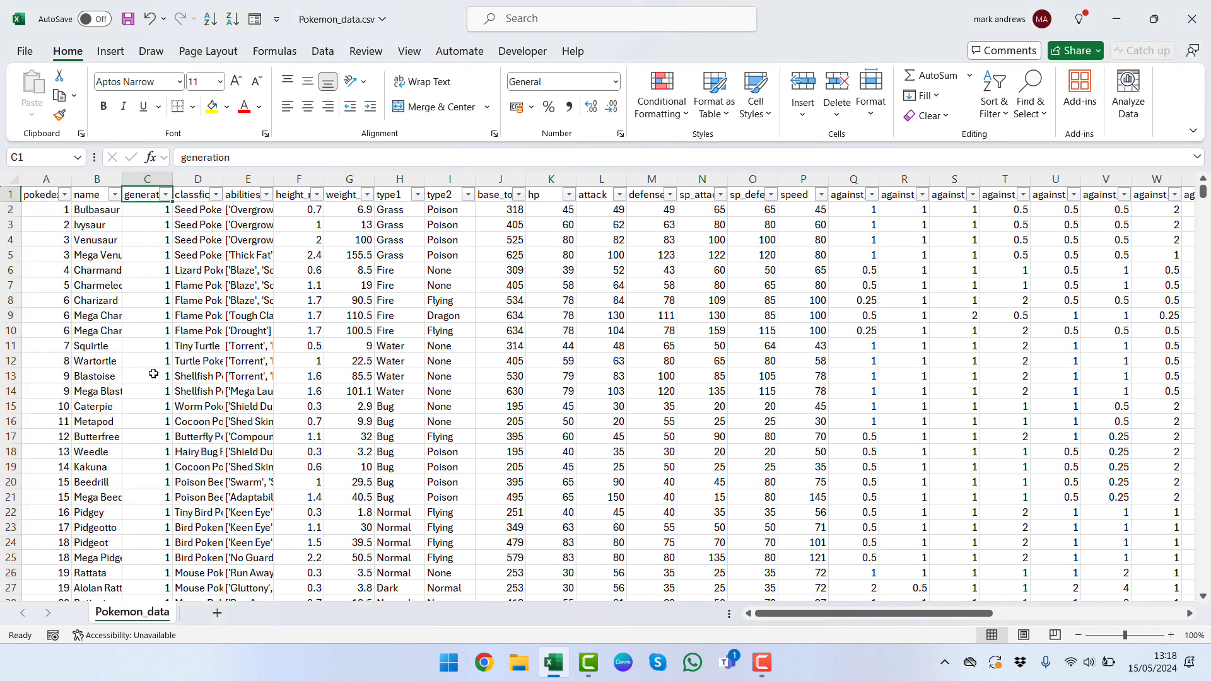
# Step: Open data validation for the entire generation column and allow only whole numbers
pyautogui.click(149, 181)
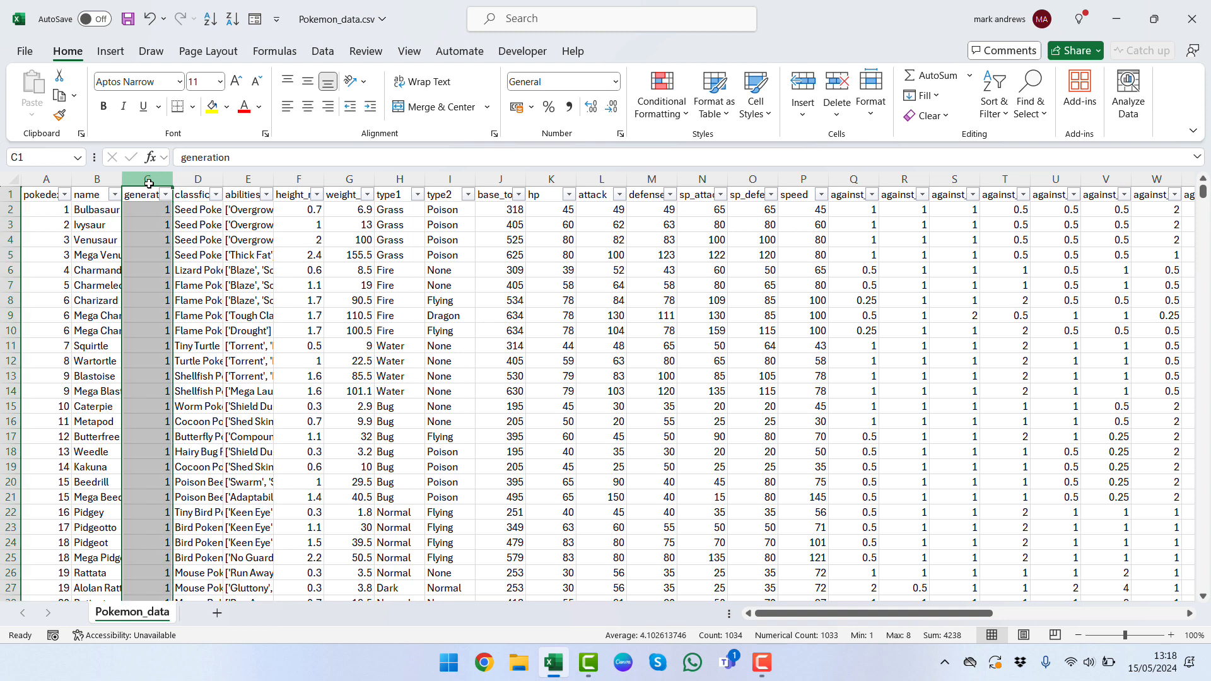
pyautogui.press('Right')
pyautogui.press('Left')
pyautogui.hotkey('ctrl', 'space')
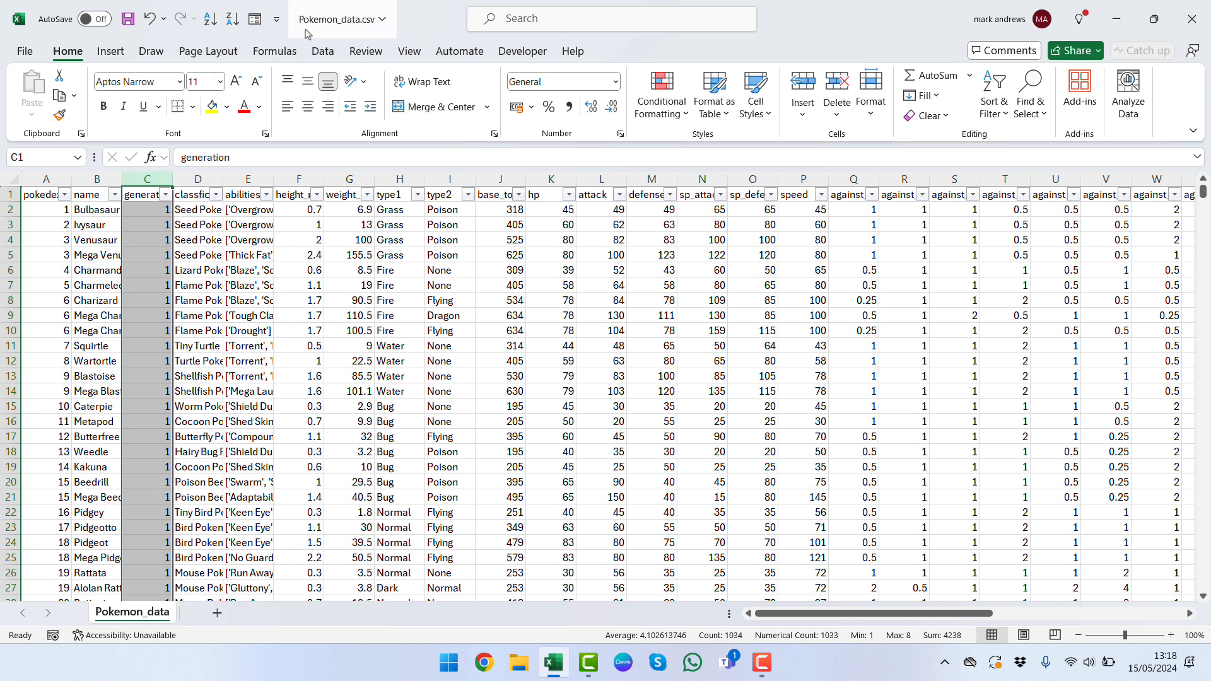
pyautogui.click(315, 51)
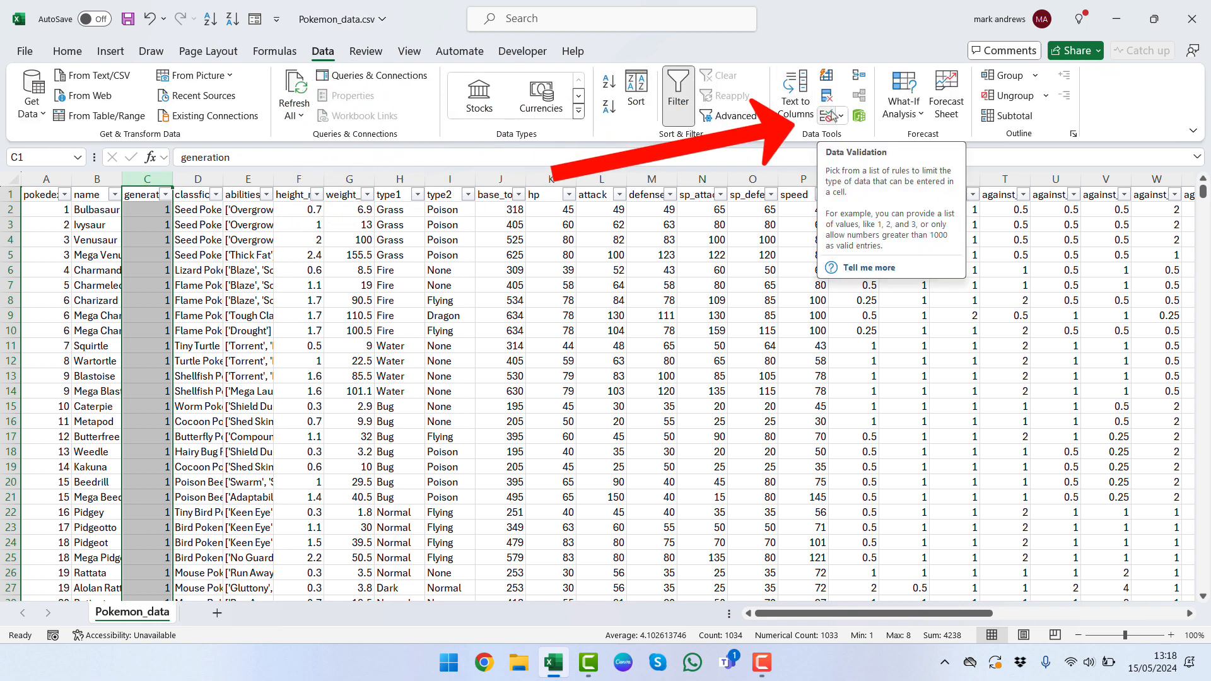
pyautogui.click(831, 115)
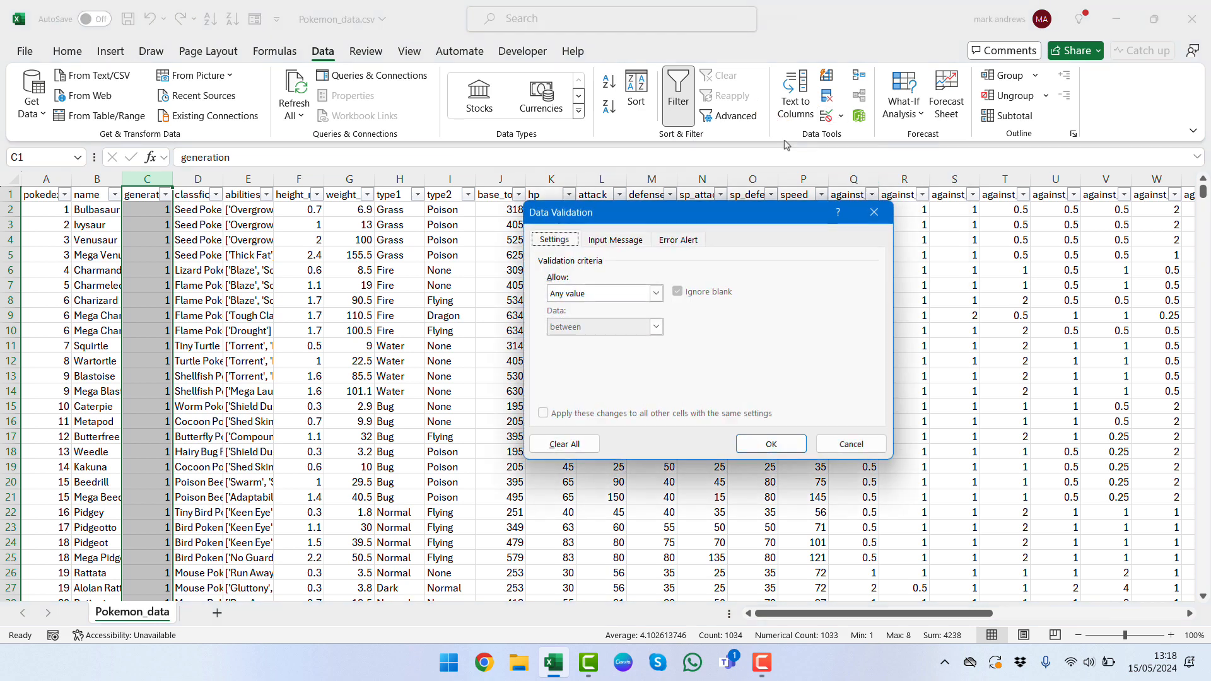
pyautogui.moveTo(671, 208); pyautogui.dragTo(496, 210)
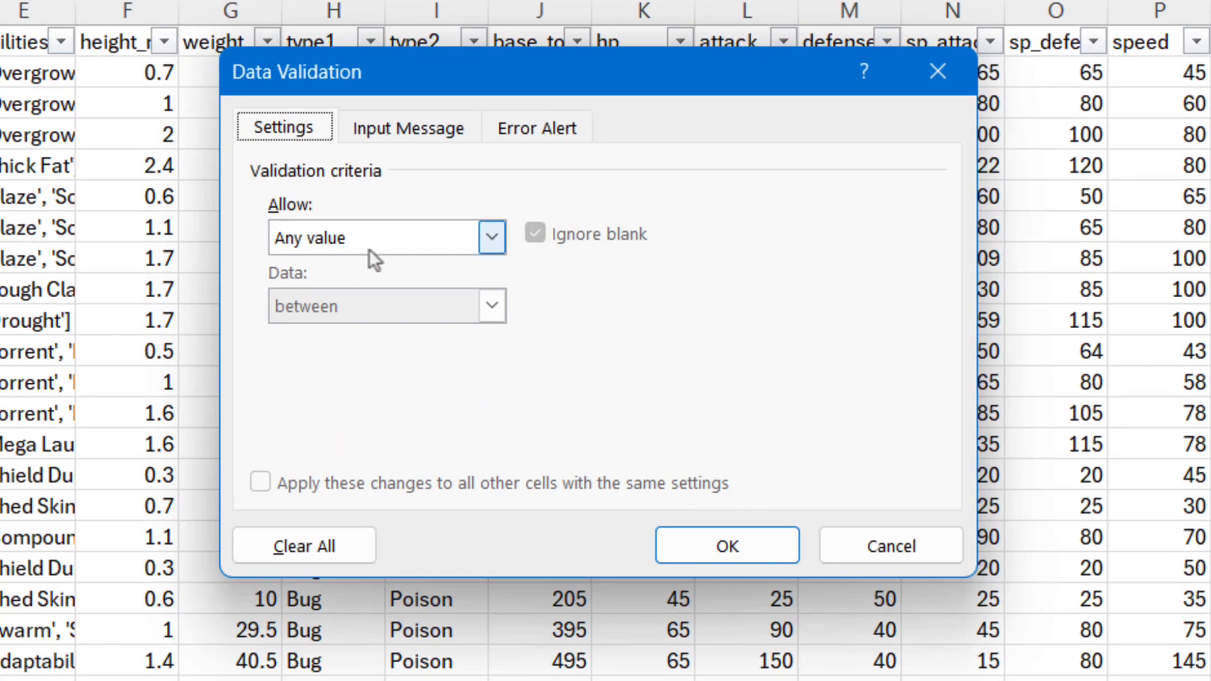
pyautogui.click(486, 242)
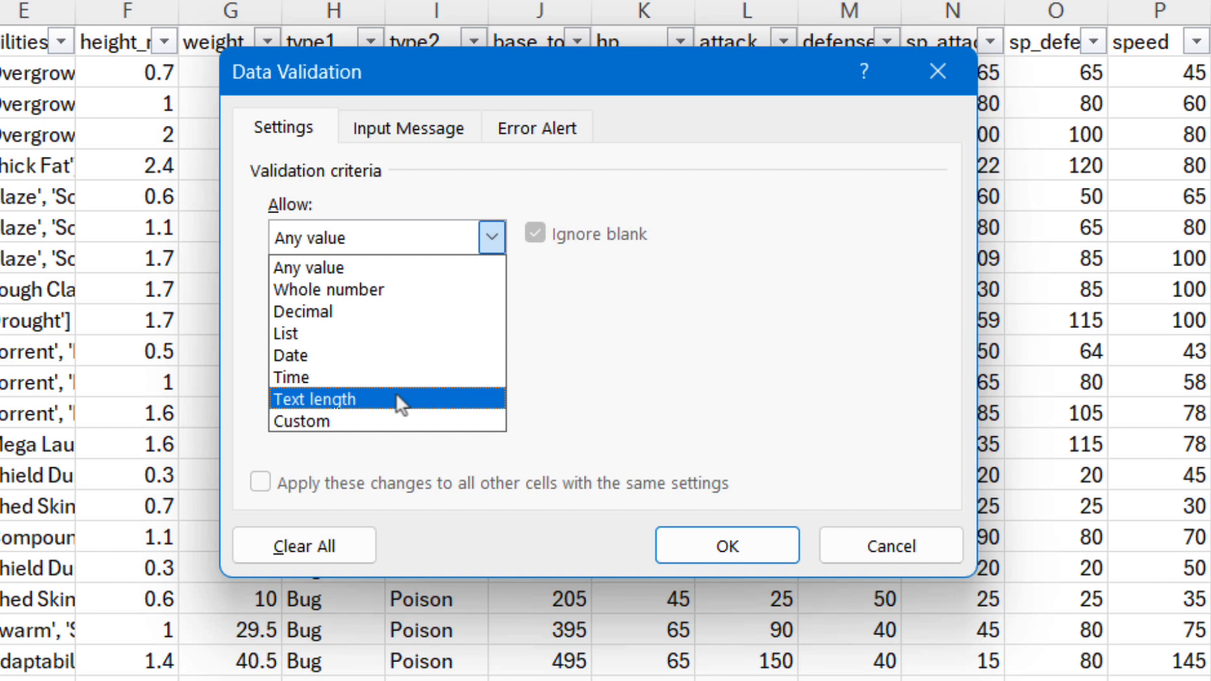
pyautogui.click(403, 288)
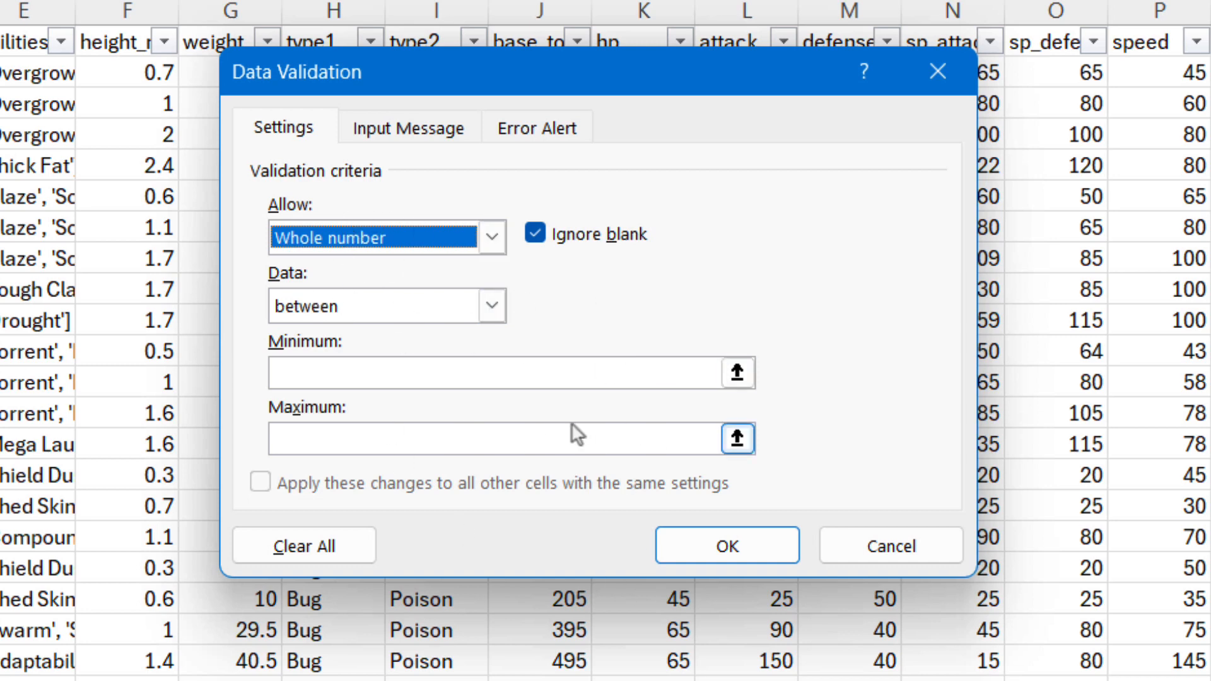
# Step: Restrict the generation column's whole numbers to between a minimum of 1 and a maximum of 8, and apply the rule
pyautogui.click(484, 305)
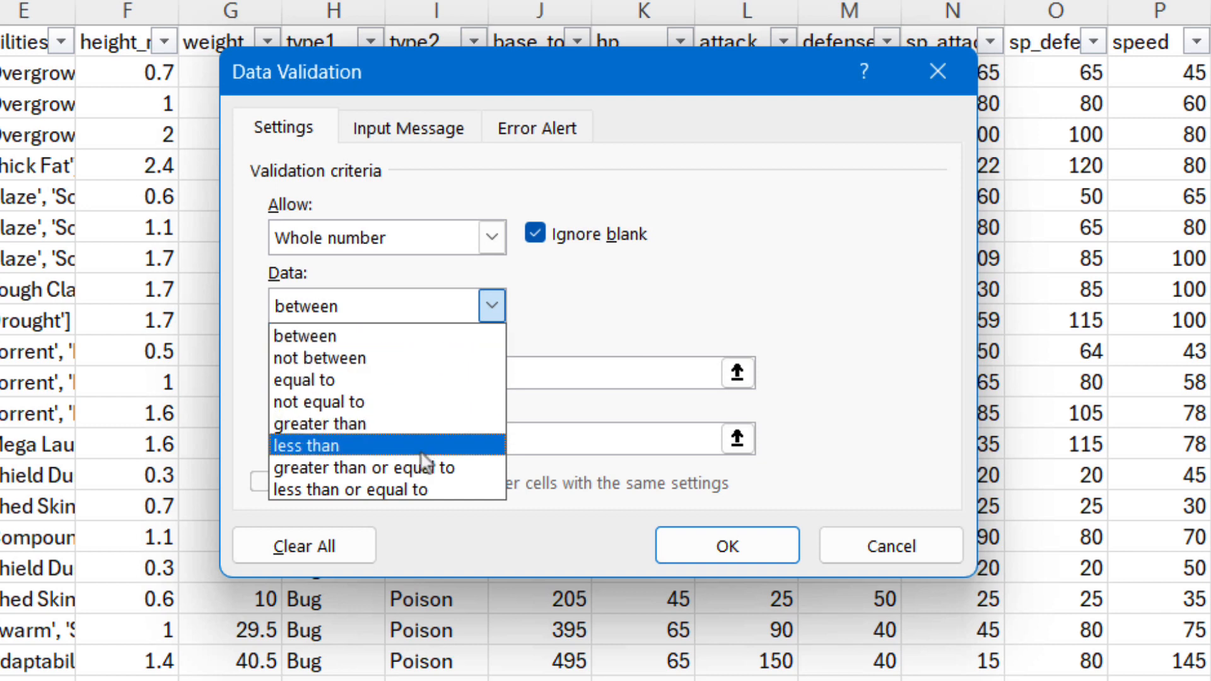
pyautogui.click(425, 337)
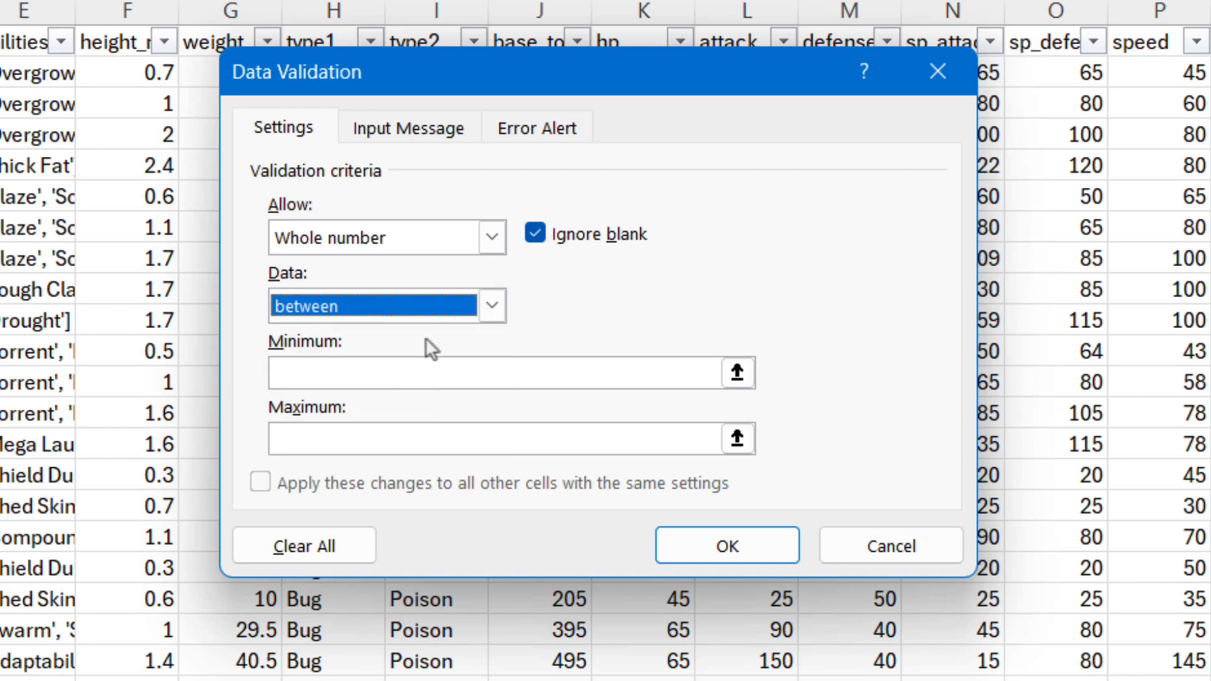
pyautogui.click(409, 381)
pyautogui.write('1')
pyautogui.click(403, 441)
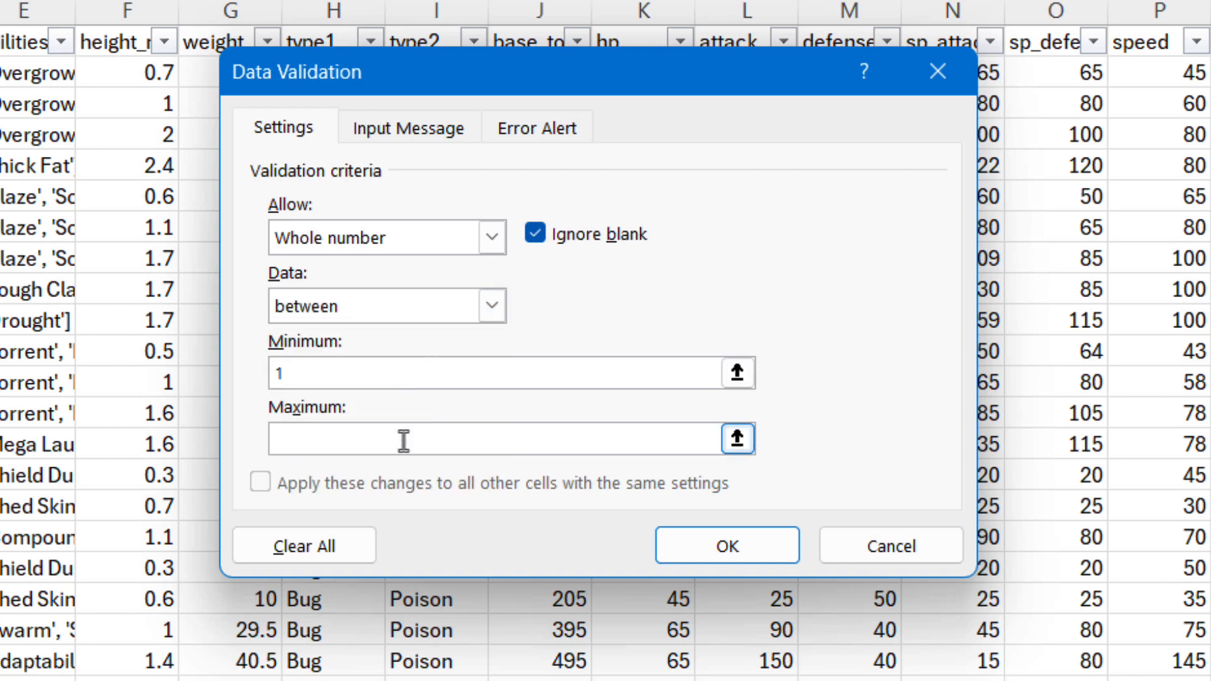
pyautogui.click(403, 441)
pyautogui.write('8')
pyautogui.click(736, 541)
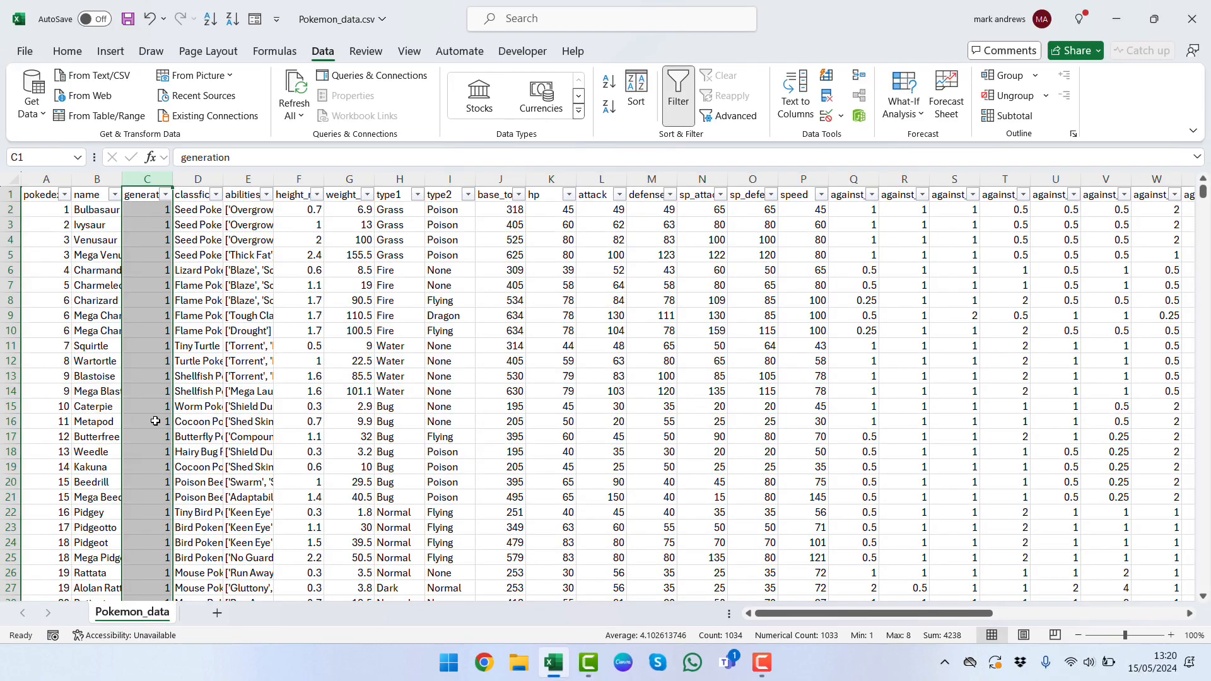
# Step: Test the validation in the first empty generation cell, C1035, by trying 9 and retrying with 8
pyautogui.hotkey('ctrl', 'Down')
pyautogui.press('Down')
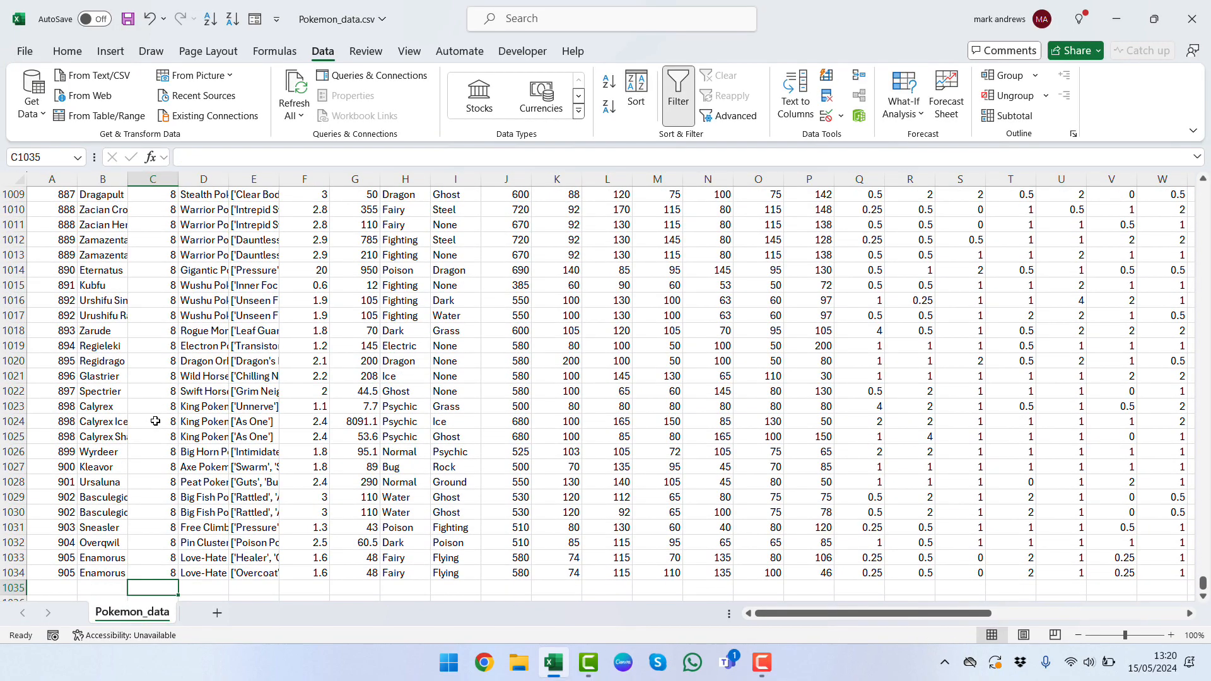
pyautogui.write('9')
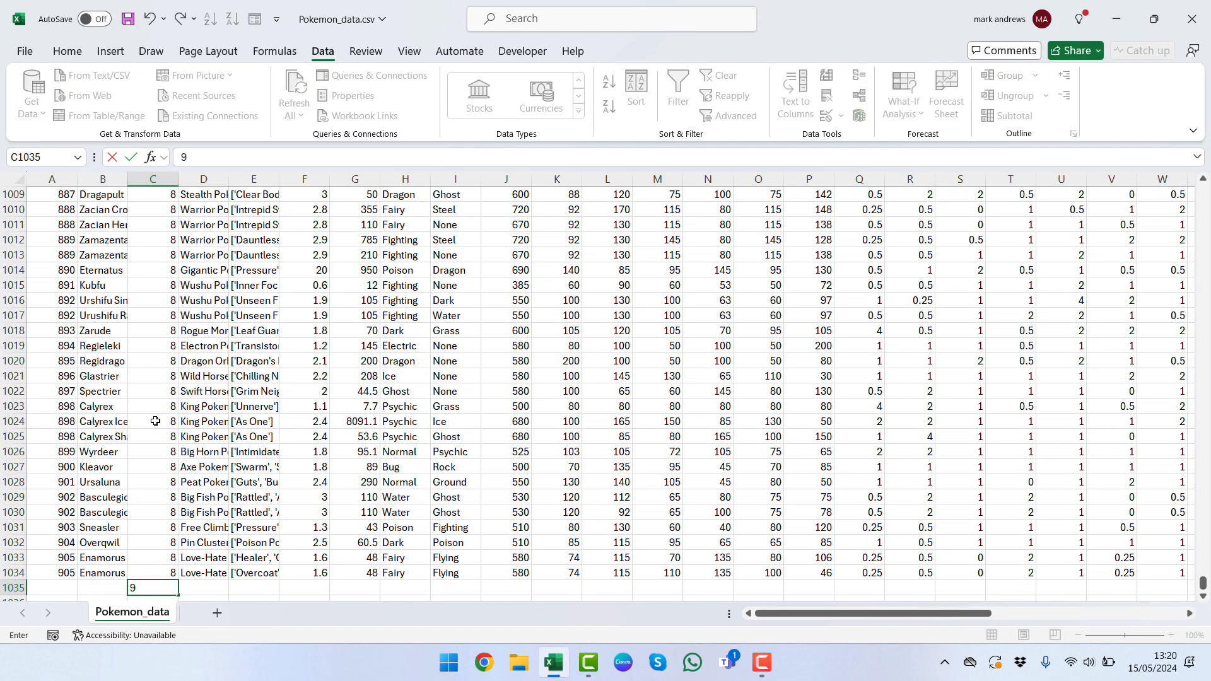
pyautogui.press('Return')
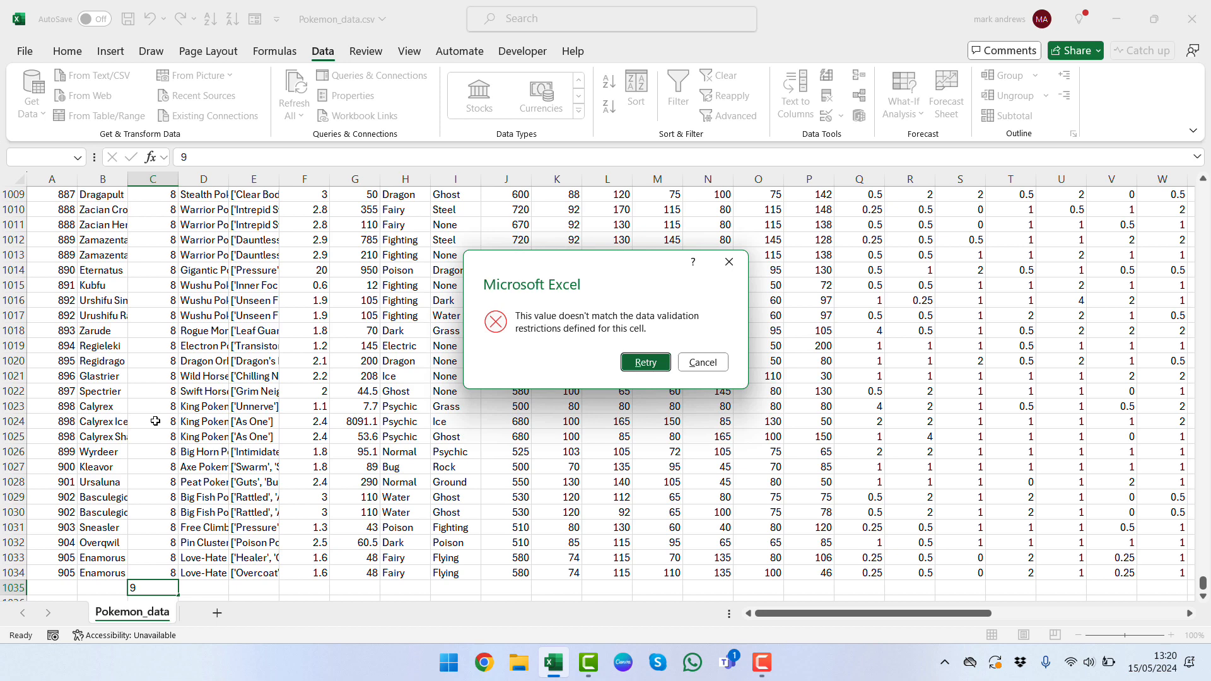
pyautogui.click(645, 362)
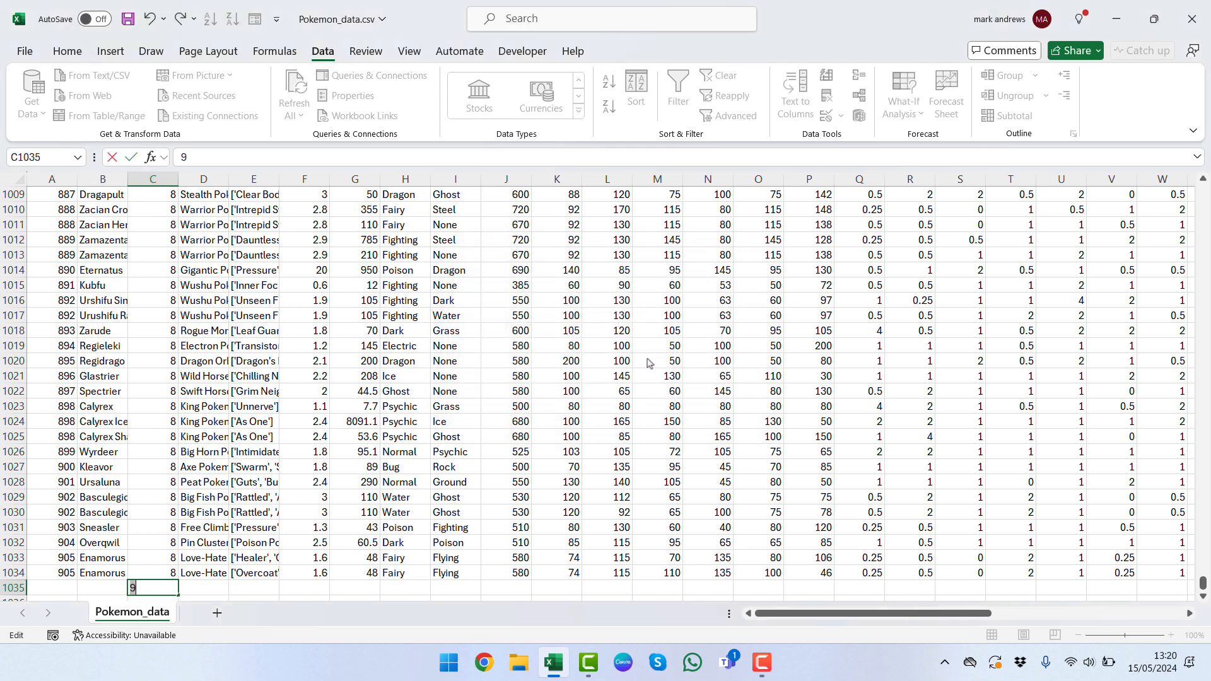
pyautogui.write('8')
pyautogui.press('Return')
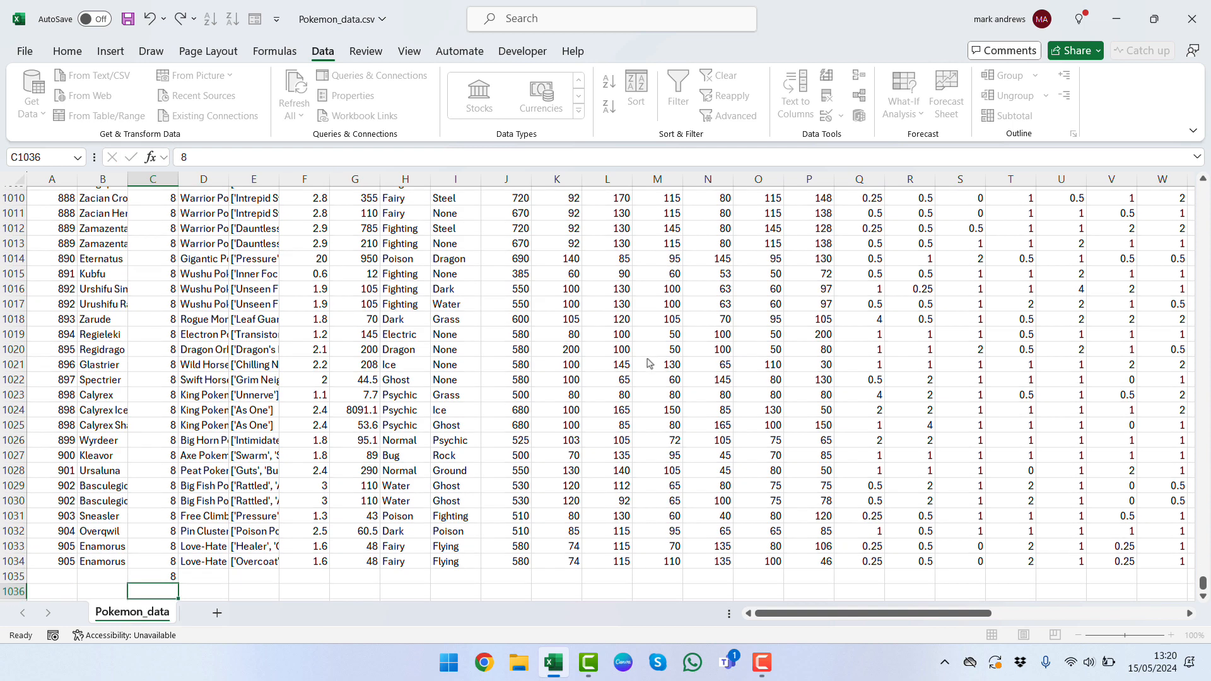
# Step: Try to enter 0 in cell C1035, cancel that entry and clear the cell
pyautogui.press('Up')
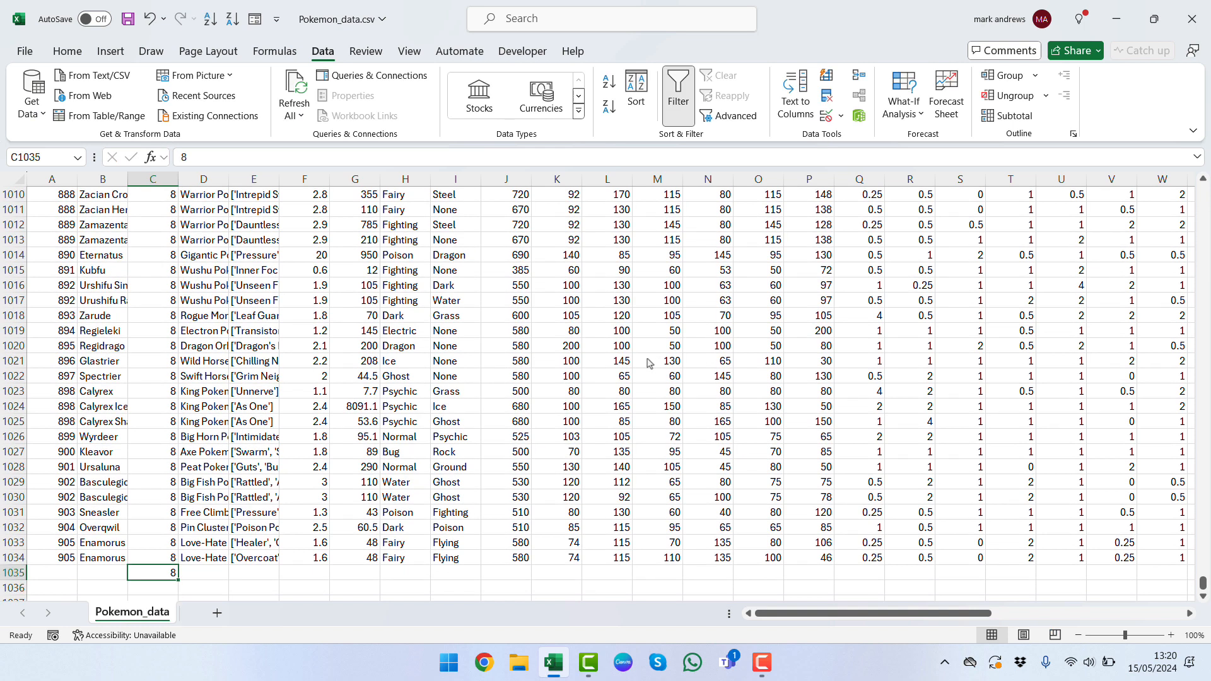
pyautogui.write('0')
pyautogui.press('Return')
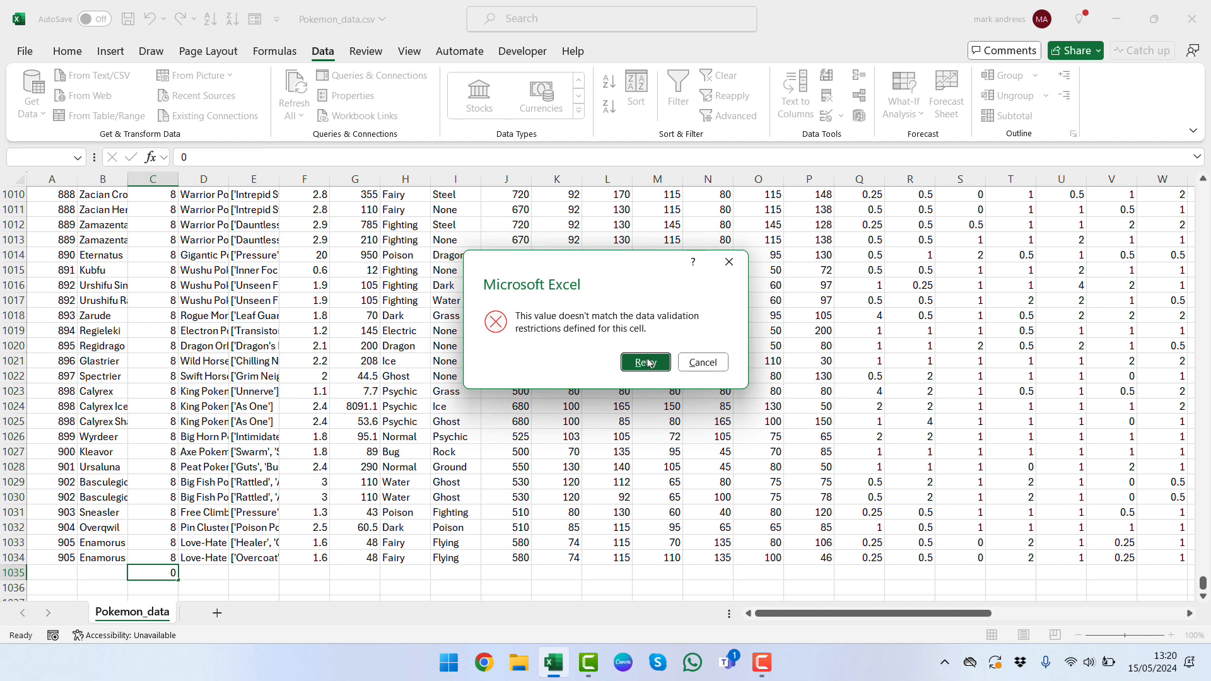
pyautogui.click(701, 362)
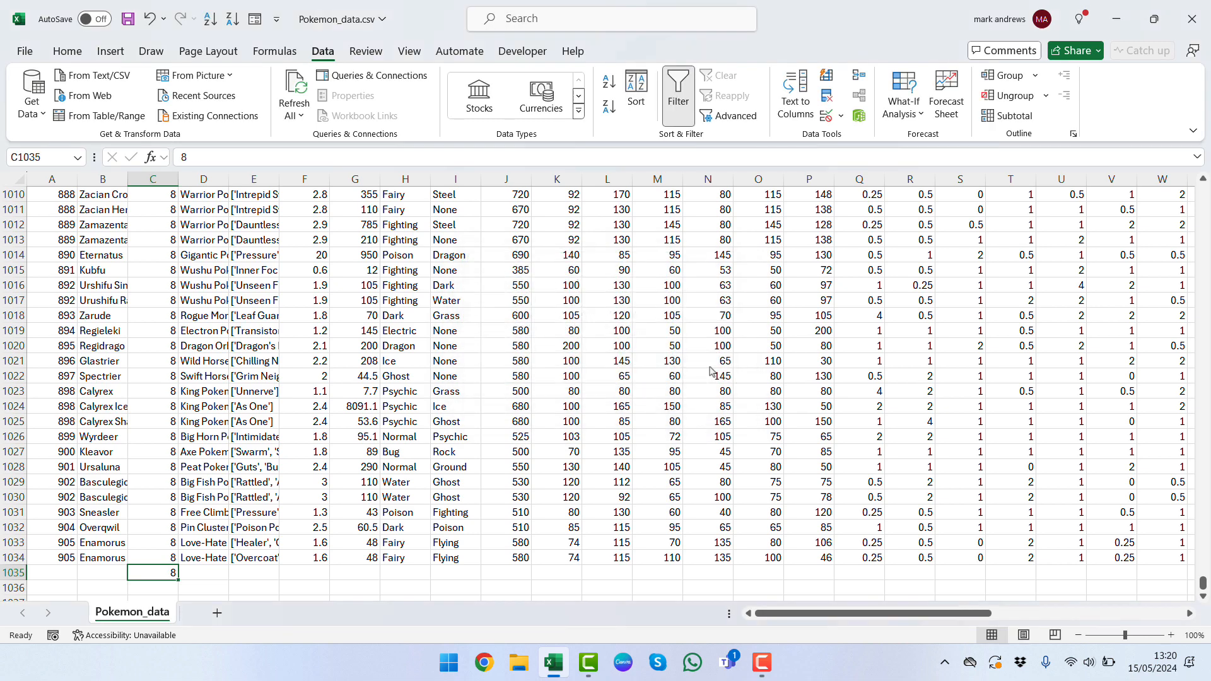
pyautogui.press('BackSpace')
# Step: Add the input message "Generations need to be within 1-8" to the generation column's data validation
pyautogui.click(162, 181)
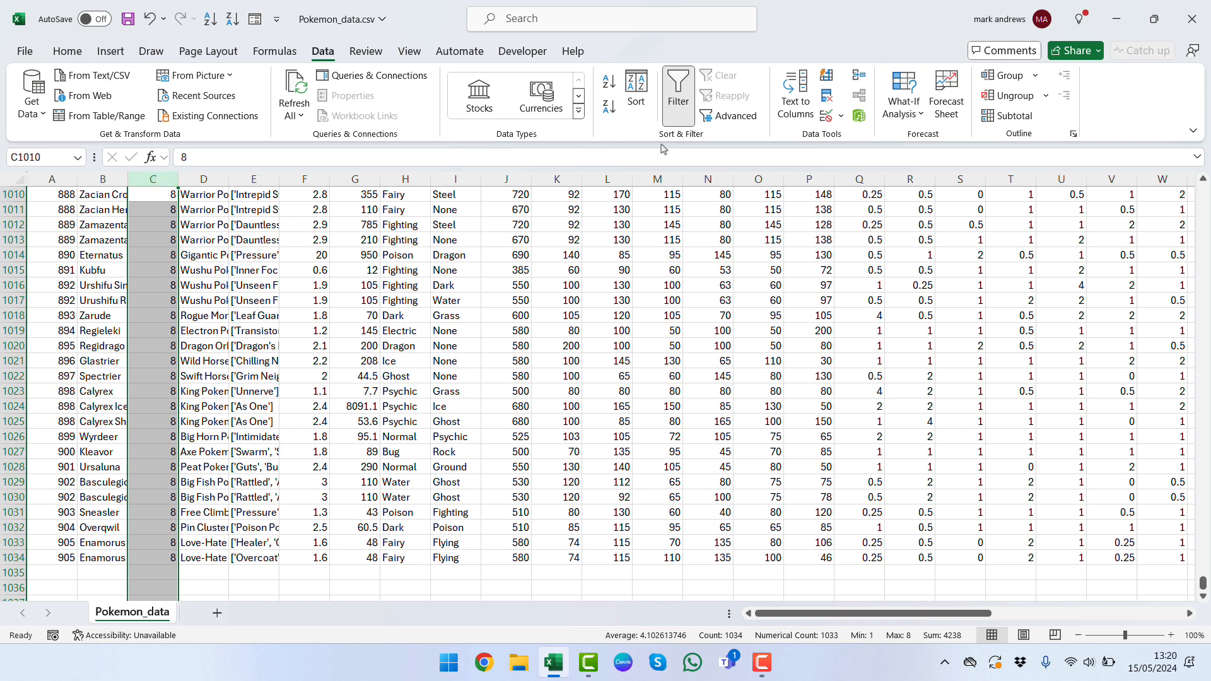
pyautogui.click(825, 120)
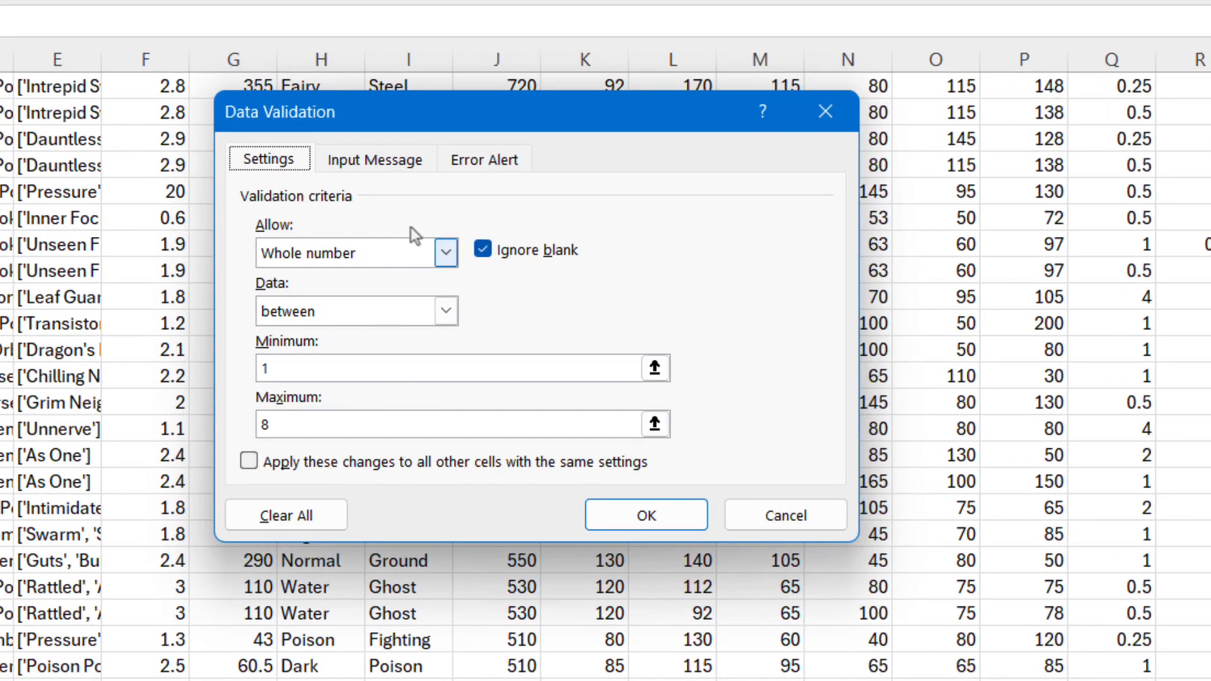
pyautogui.click(383, 161)
pyautogui.click(308, 405)
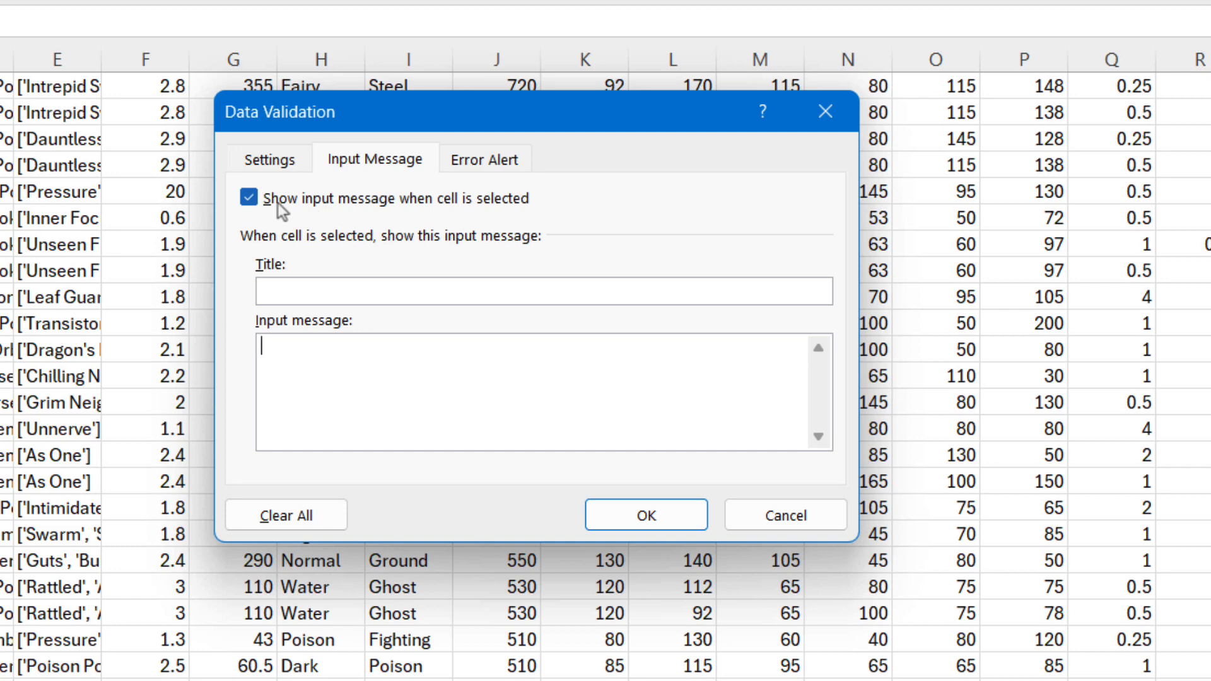
pyautogui.write('Generations need ')
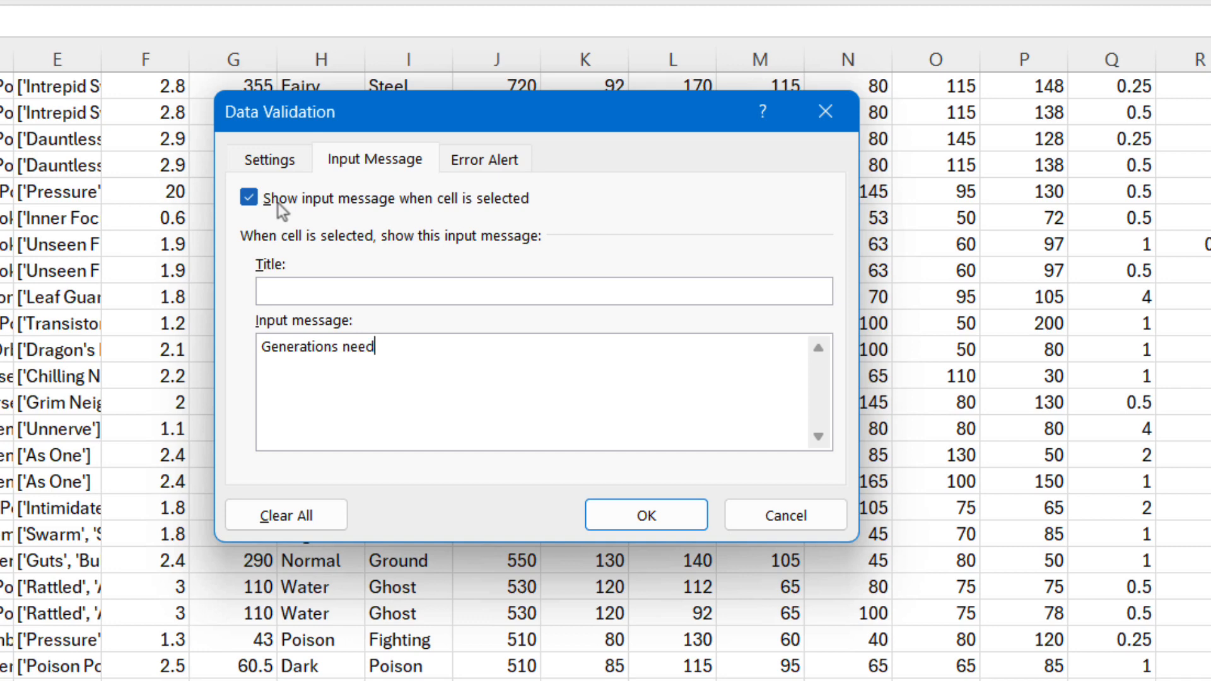
pyautogui.write('to be within 1-8')
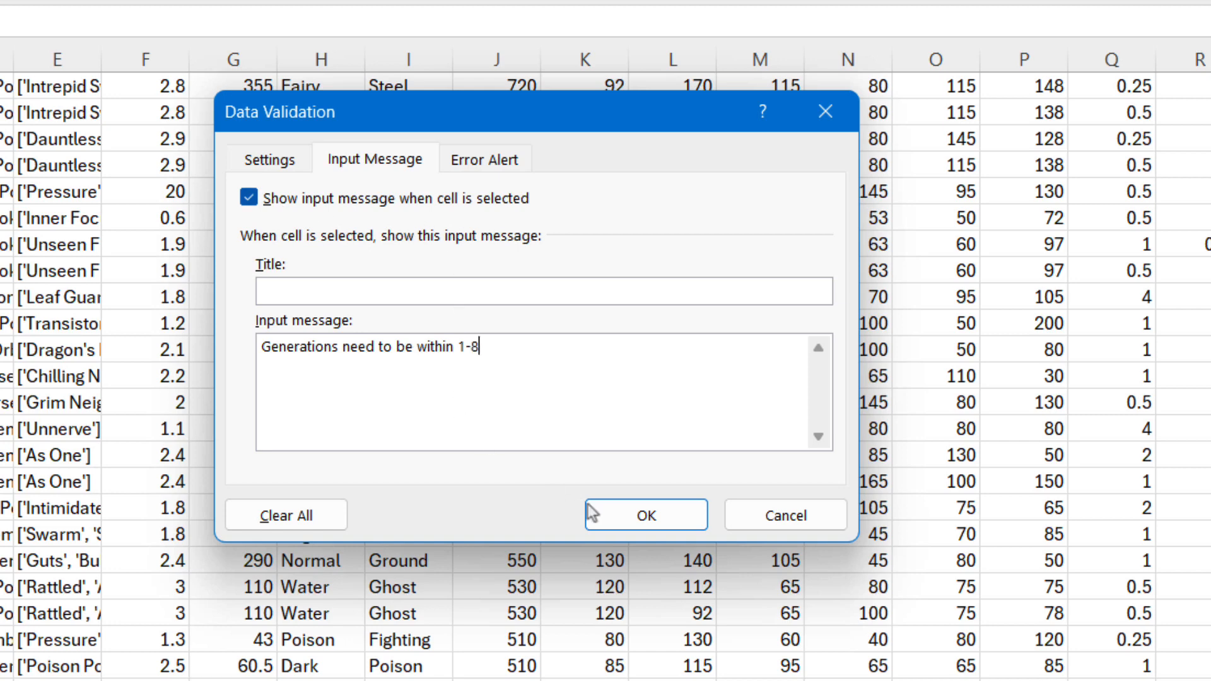
pyautogui.click(646, 515)
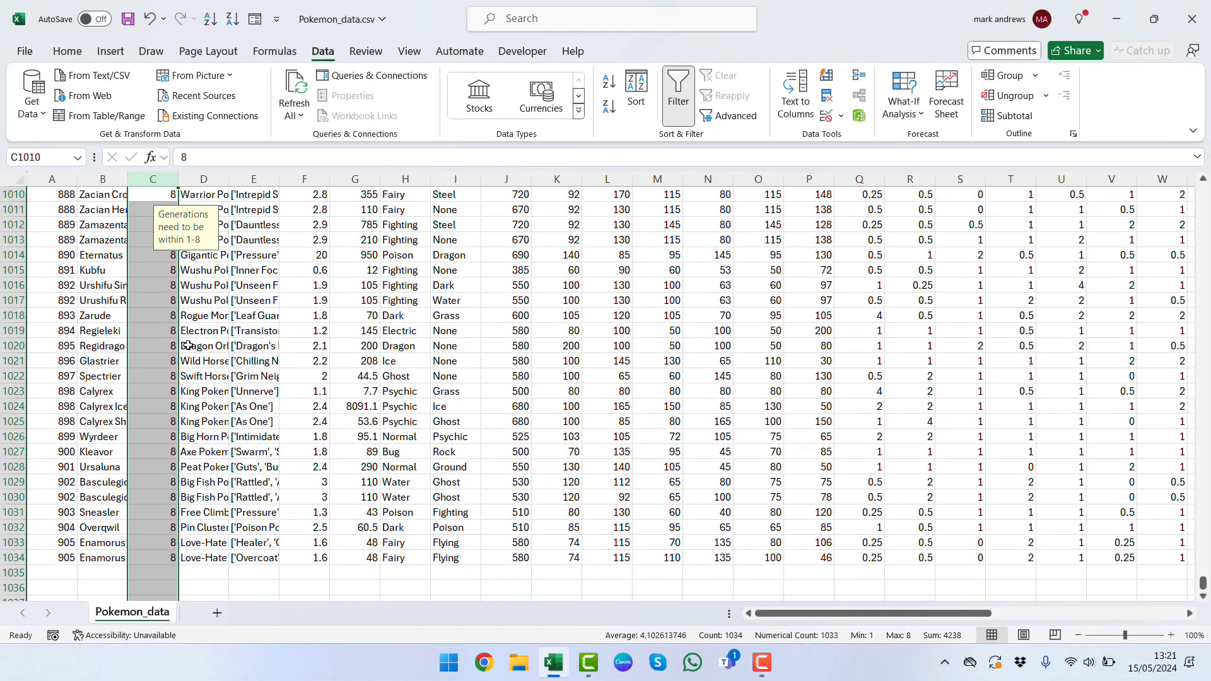
# Step: Select several filled and empty cells in the generation column to check the input message
pyautogui.click(170, 385)
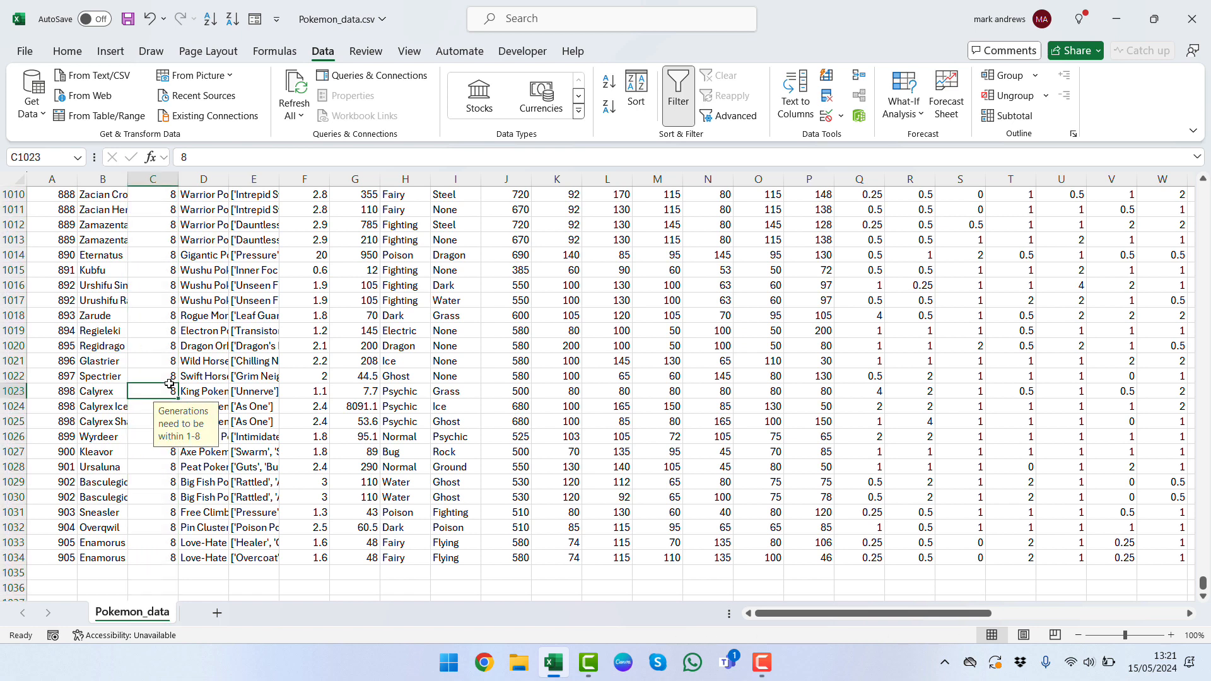
pyautogui.click(169, 481)
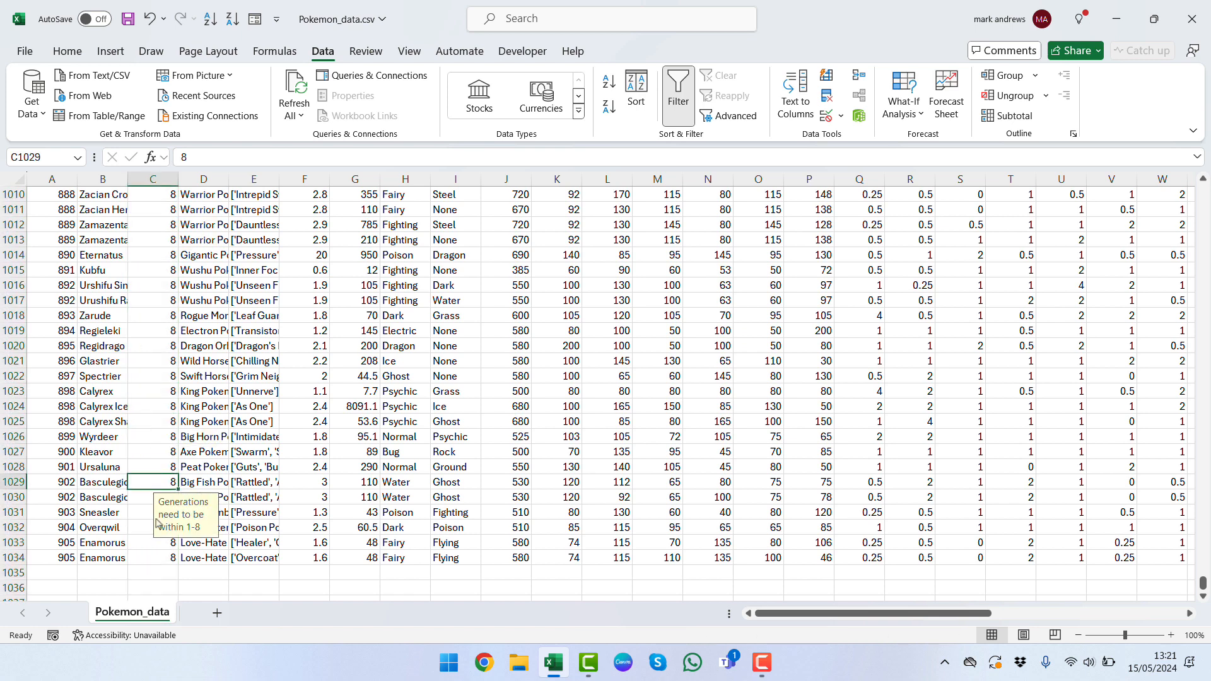
pyautogui.click(153, 575)
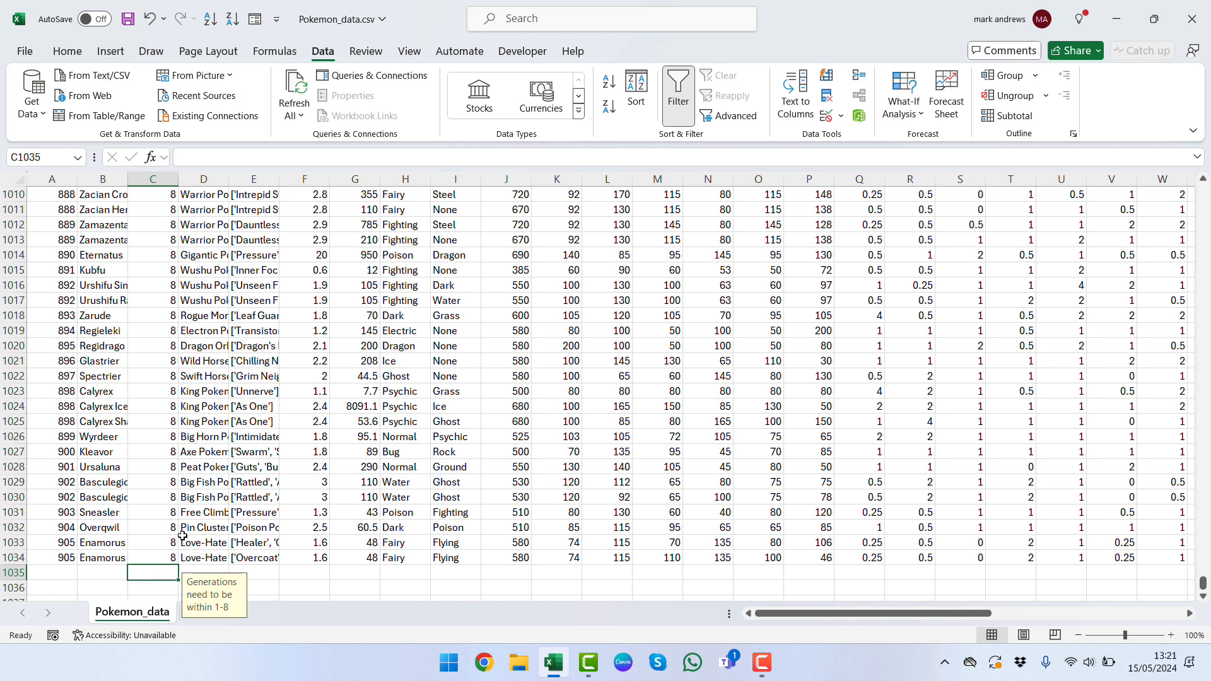
pyautogui.click(159, 511)
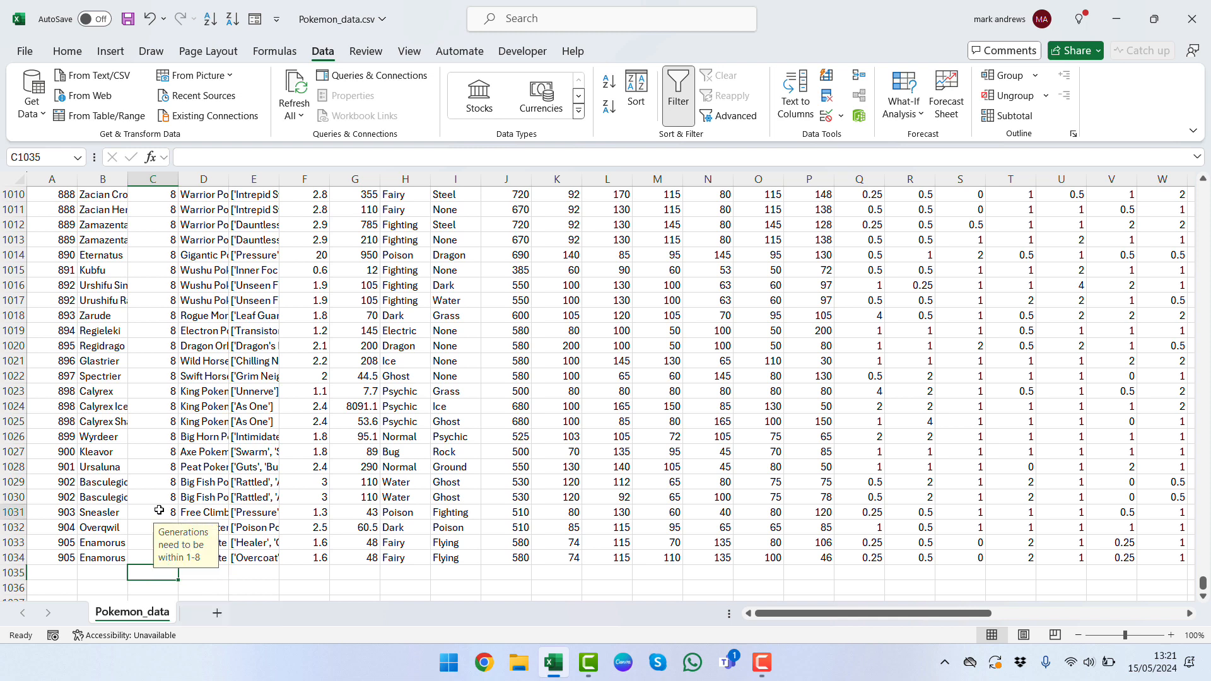
# Step: Select cells inside and outside the generation column to compare where the input message applies
pyautogui.click(162, 404)
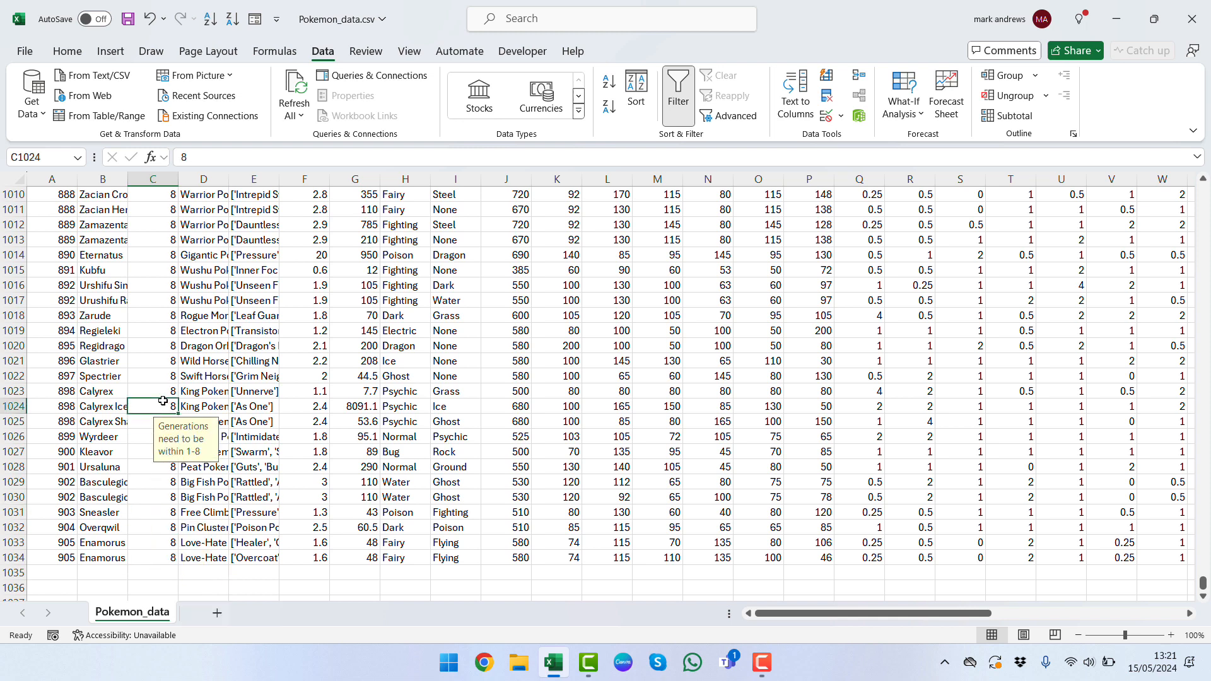
pyautogui.click(199, 389)
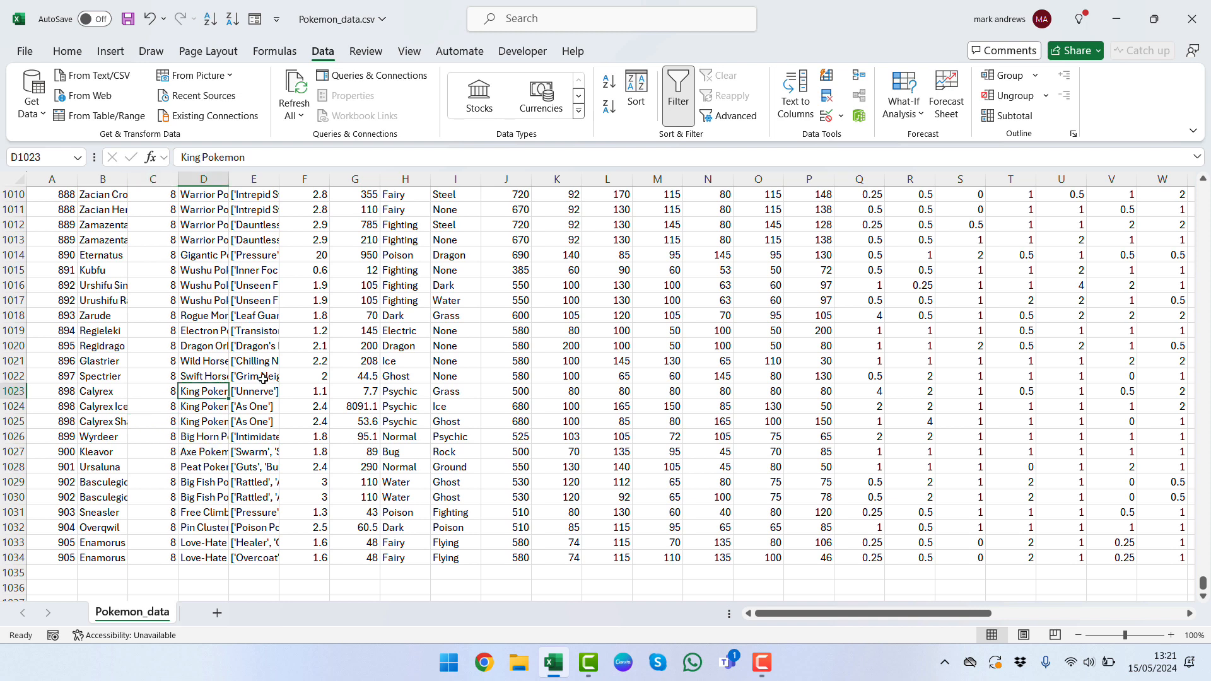
pyautogui.moveTo(263, 379); pyautogui.dragTo(225, 335)
pyautogui.click(225, 334)
pyautogui.click(304, 333)
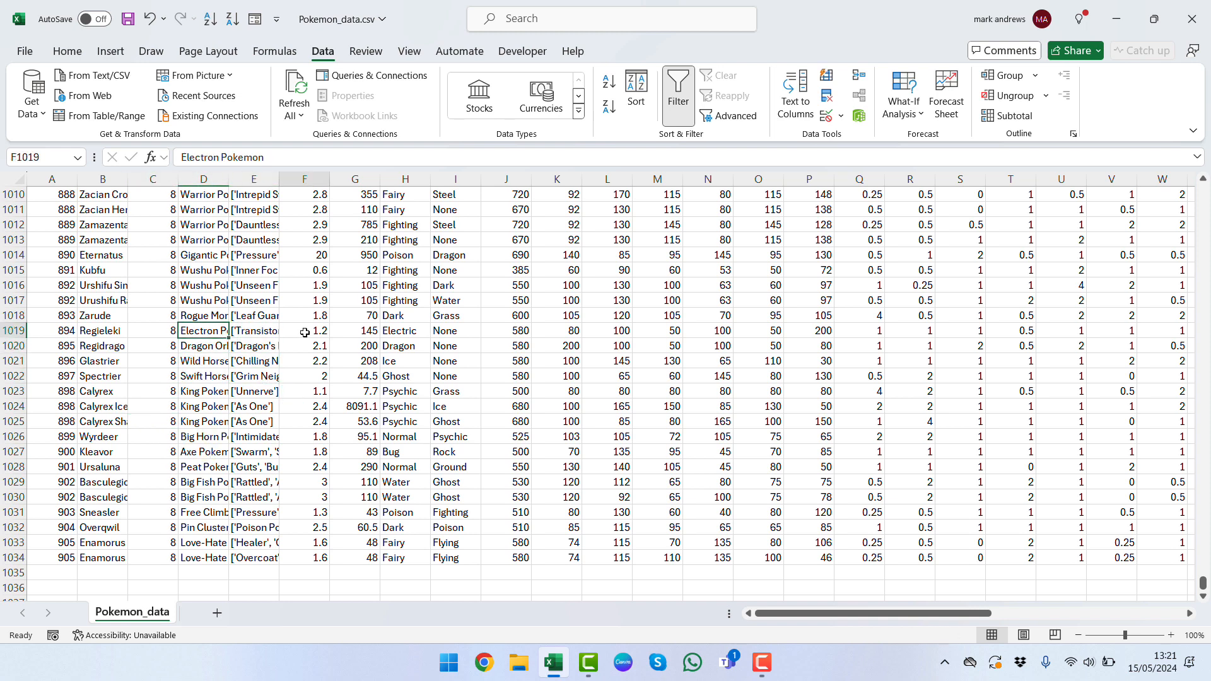
pyautogui.click(224, 317)
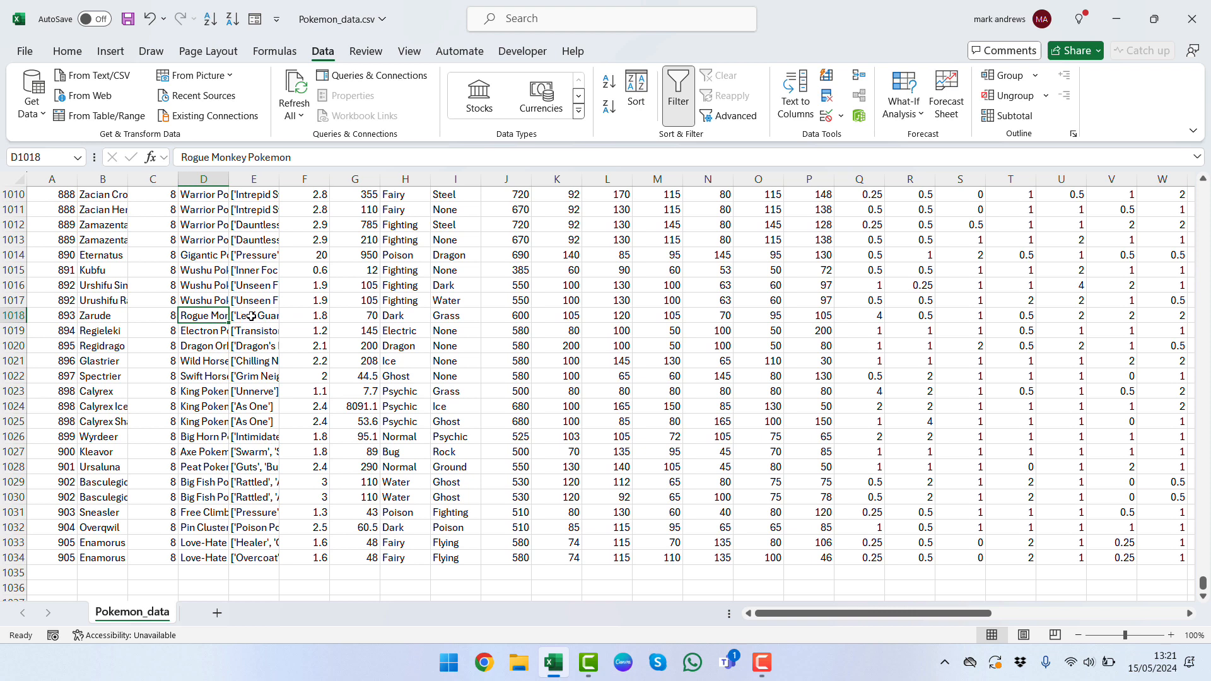
pyautogui.click(251, 316)
pyautogui.click(166, 317)
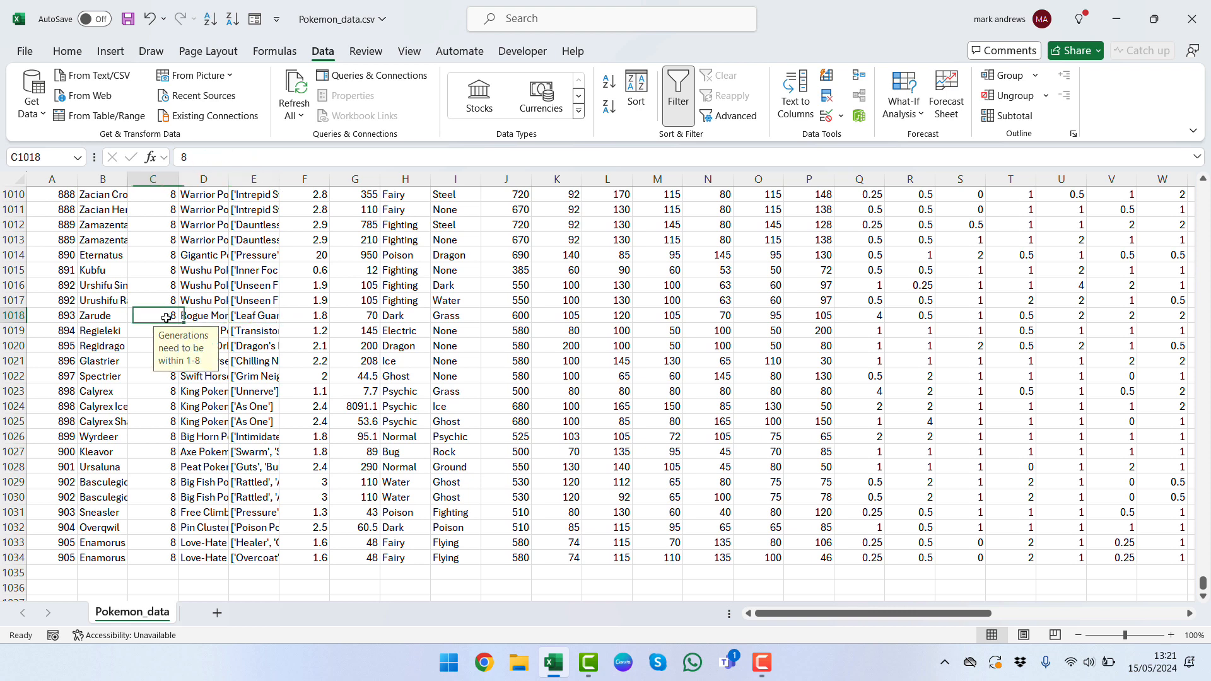
pyautogui.click(150, 415)
pyautogui.click(162, 571)
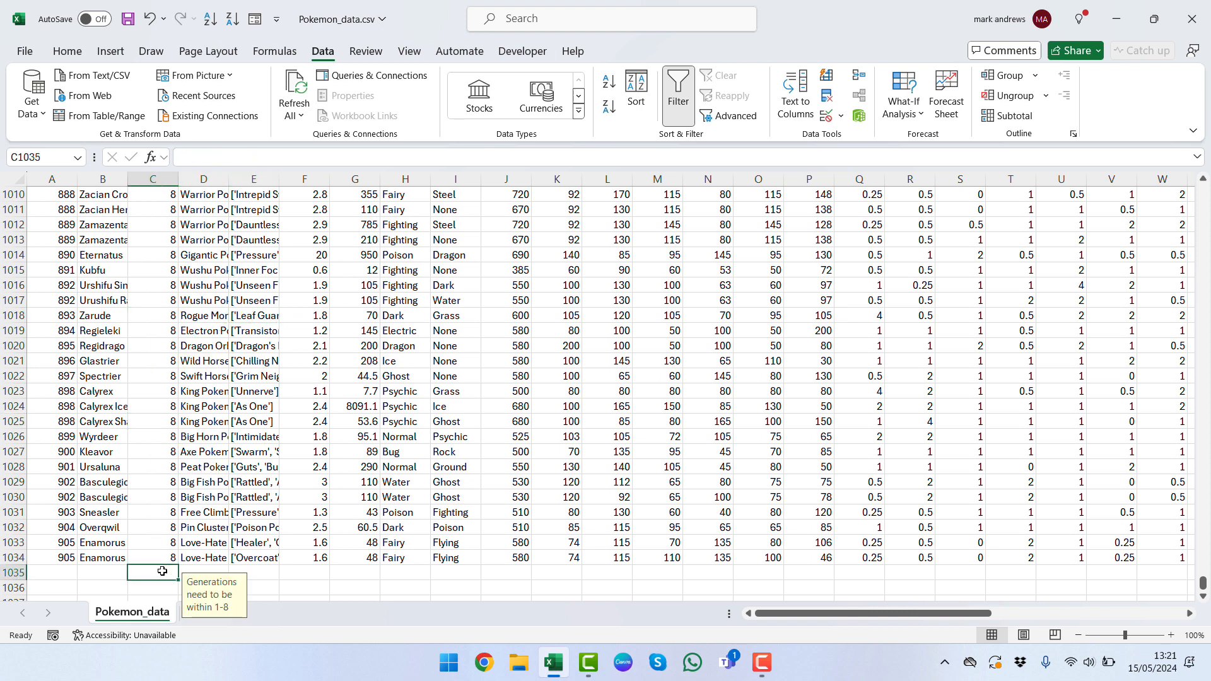
pyautogui.click(162, 545)
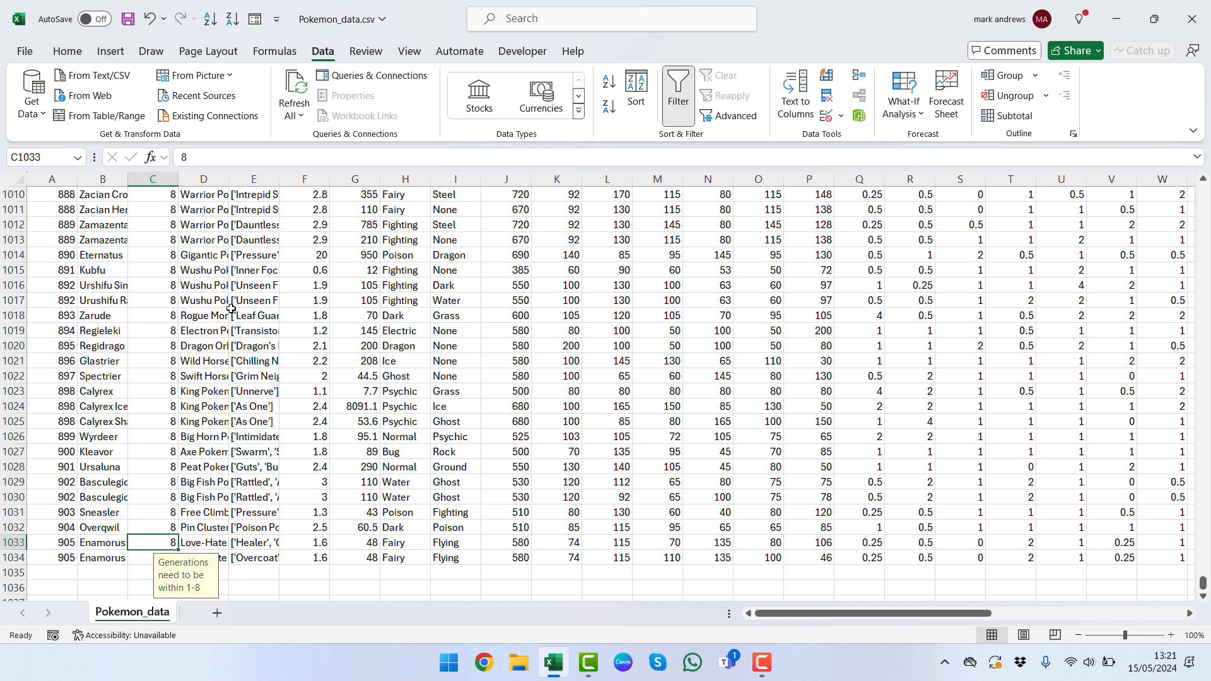
# Step: Open the data validation for the whole generation column and set its error alert style to Information
pyautogui.click(153, 178)
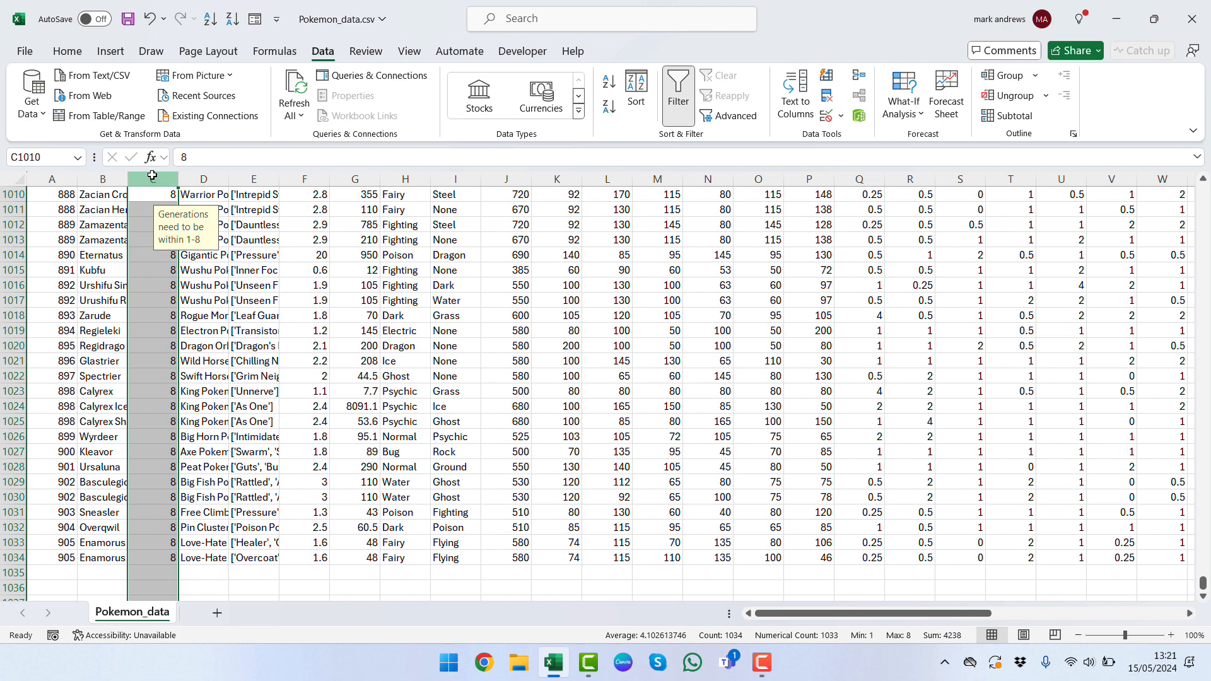
pyautogui.click(829, 120)
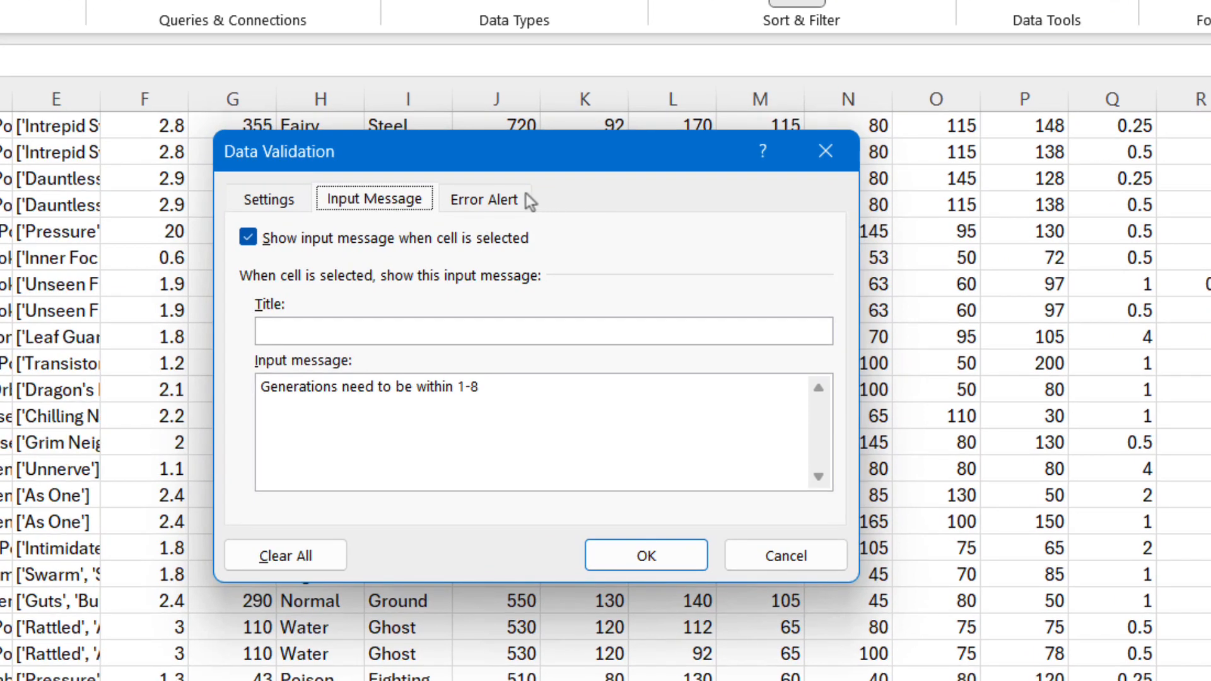
pyautogui.click(502, 202)
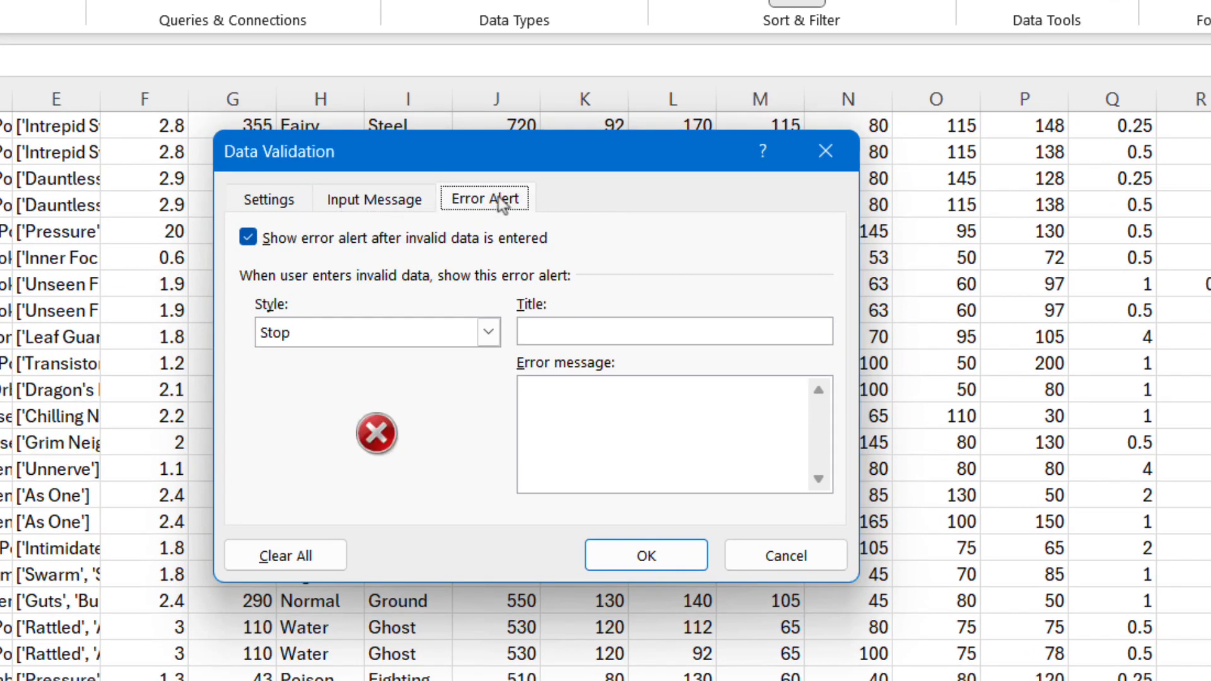
pyautogui.click(488, 333)
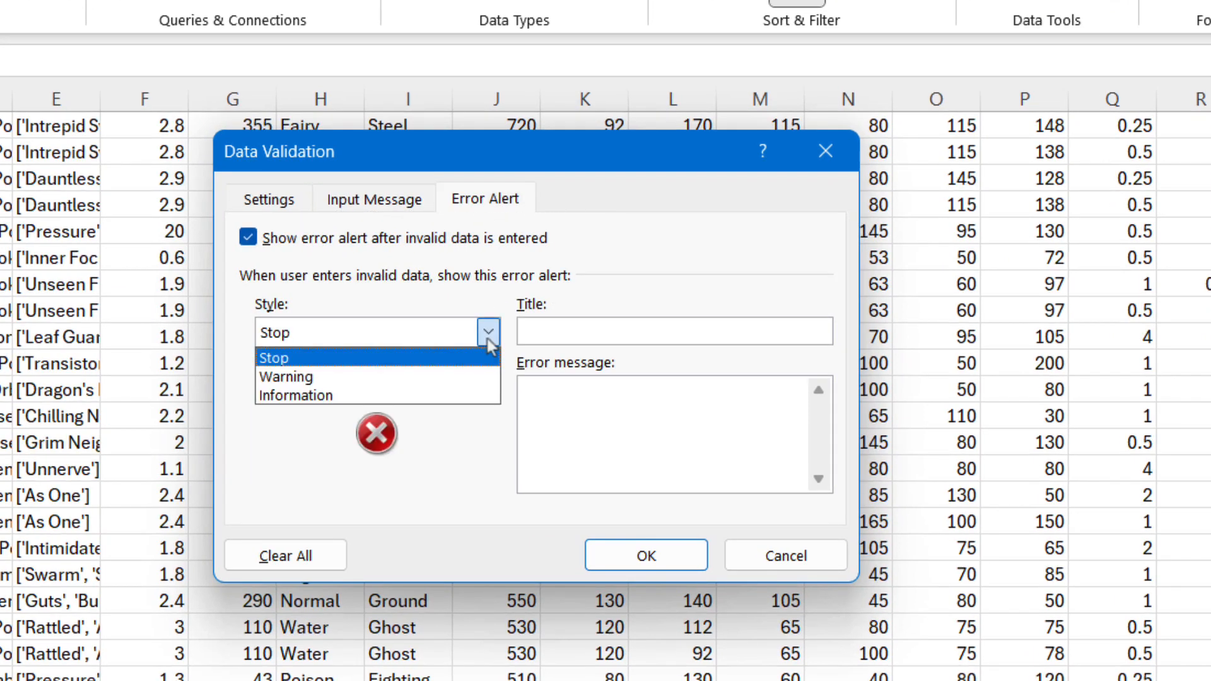
pyautogui.click(430, 380)
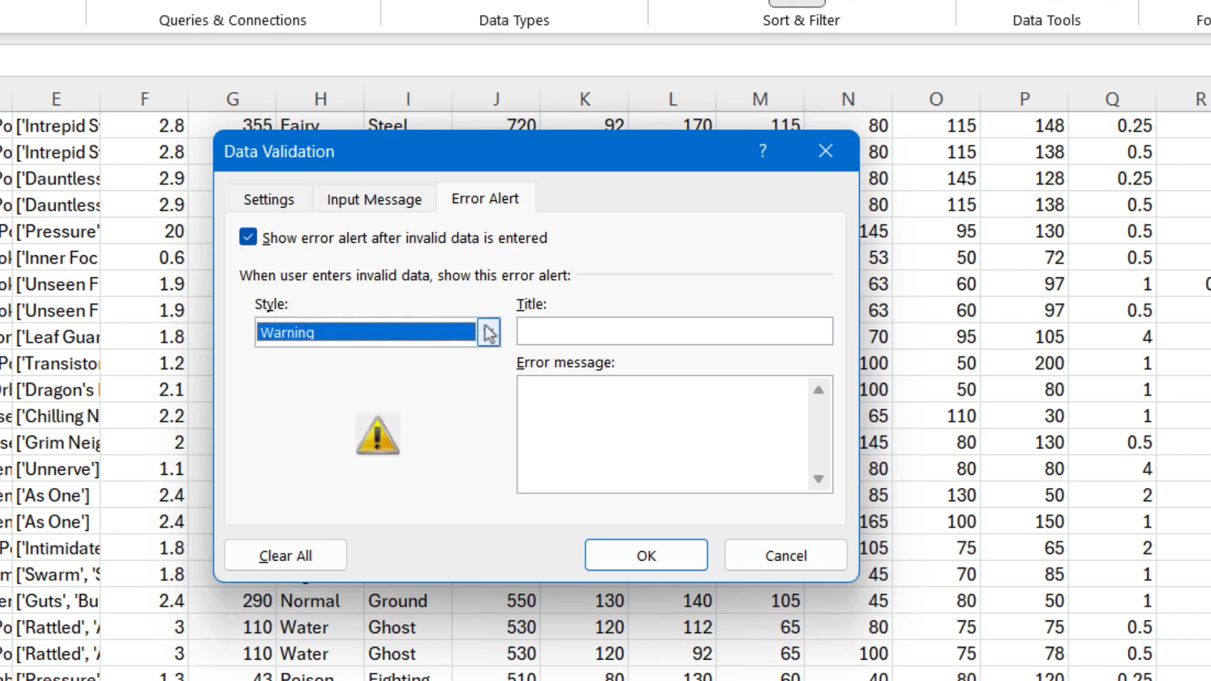
pyautogui.click(488, 332)
pyautogui.click(430, 396)
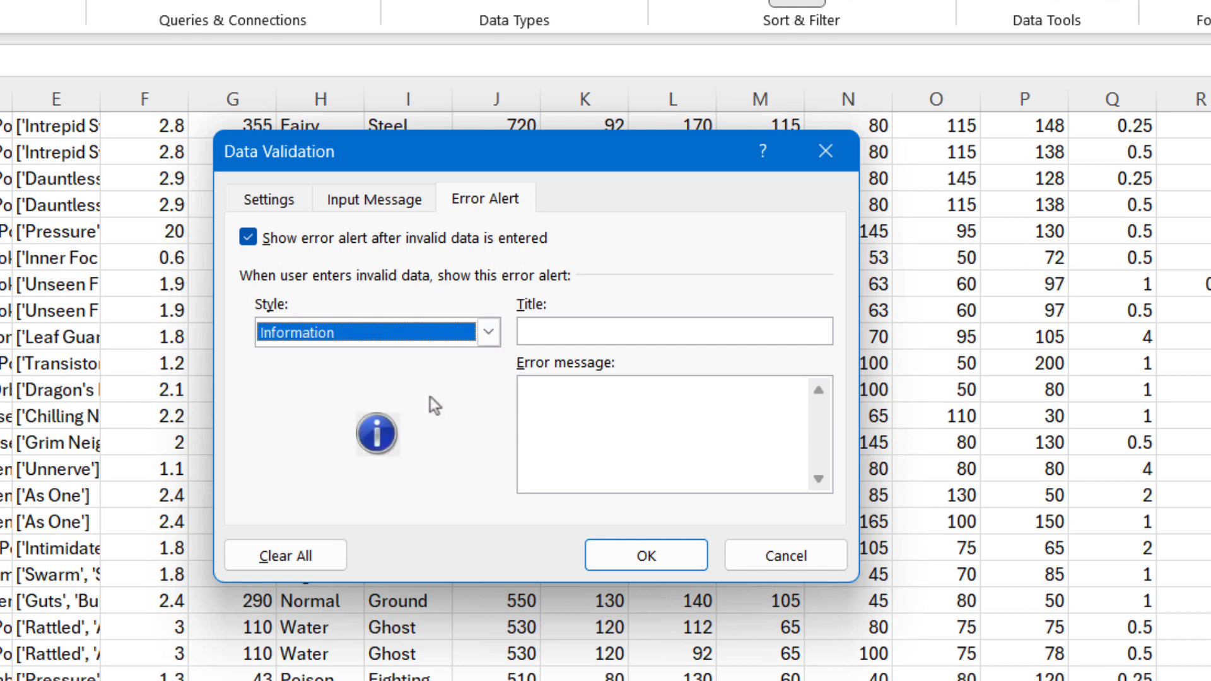
# Step: Enter the error message "change to a value of 1-8" for the alert and apply the validation
pyautogui.click(569, 410)
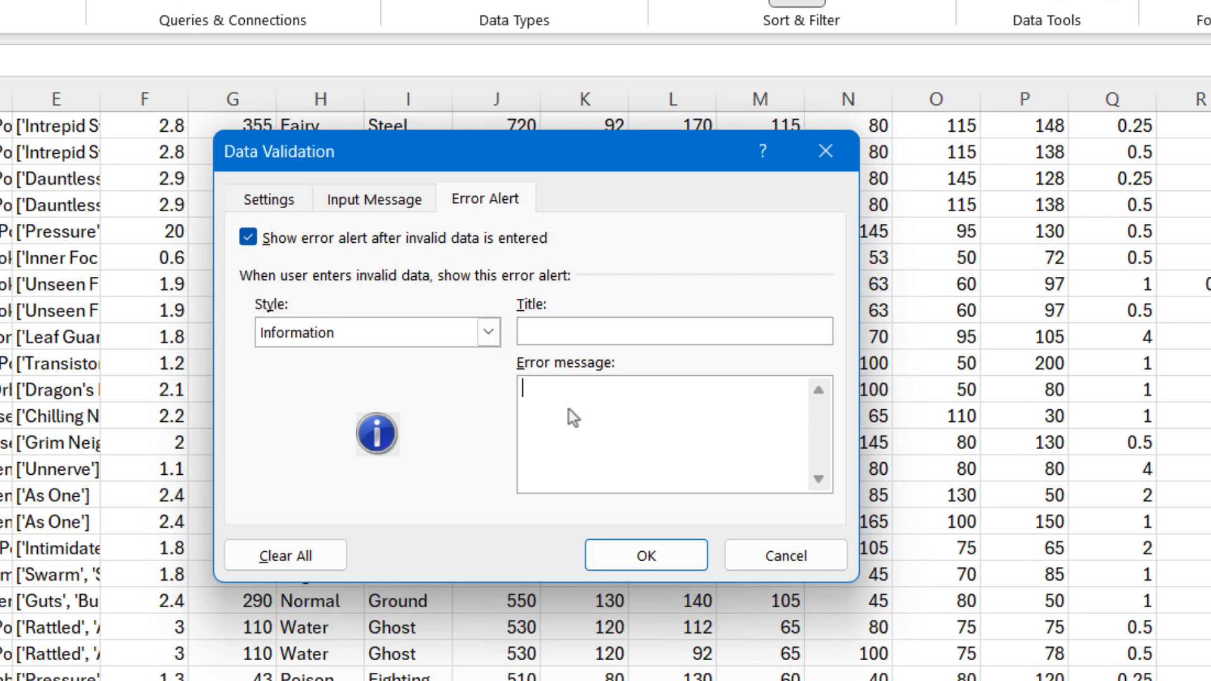
pyautogui.write('change to a value of')
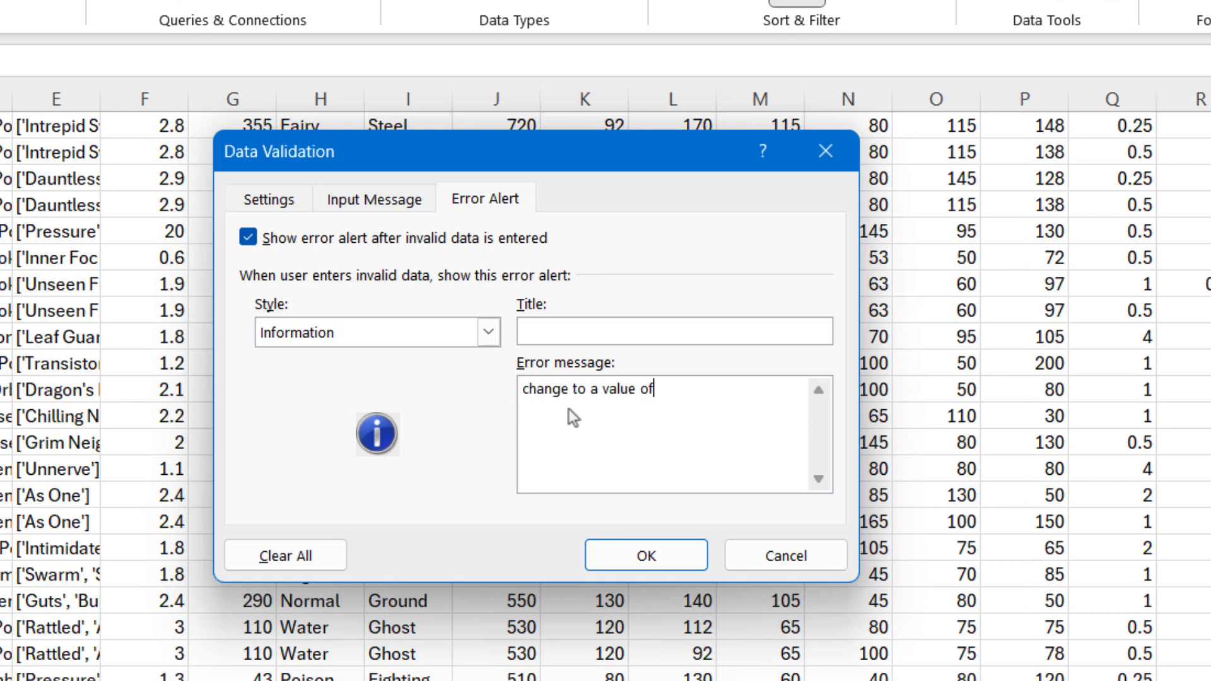
pyautogui.write(' 1-8')
pyautogui.click(676, 564)
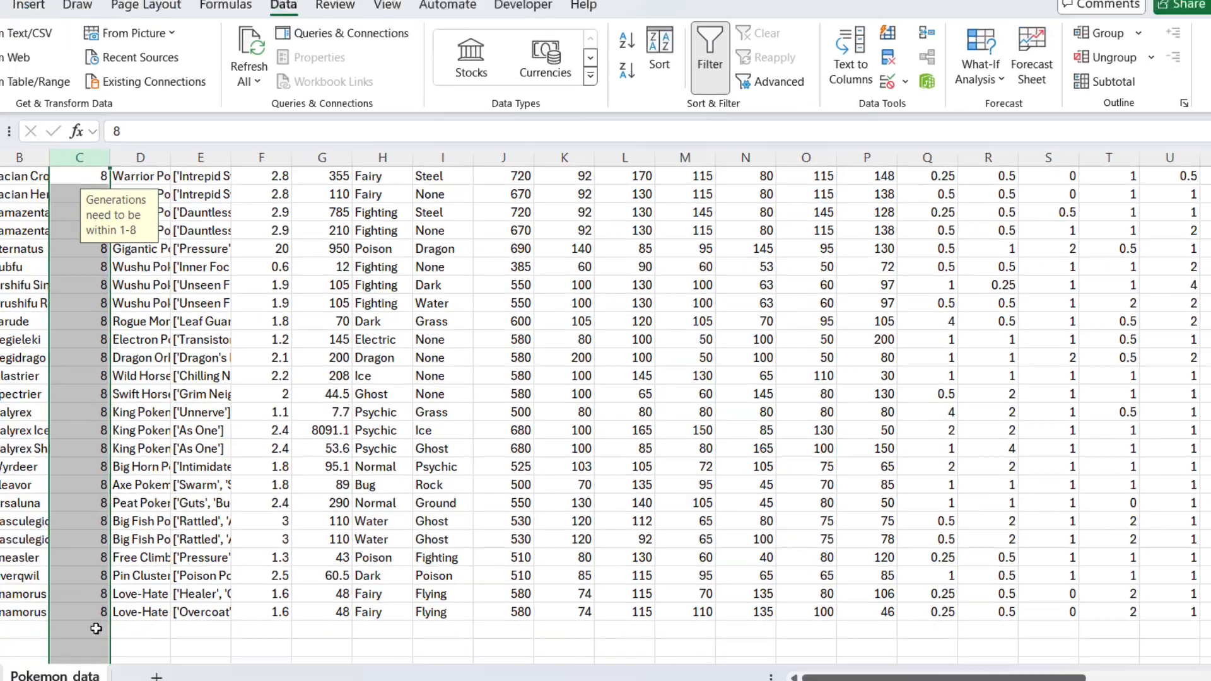
# Step: Test the error alert in cell C1035 by entering 9 and accepting the alert, and replace the entry with 8
pyautogui.click(96, 629)
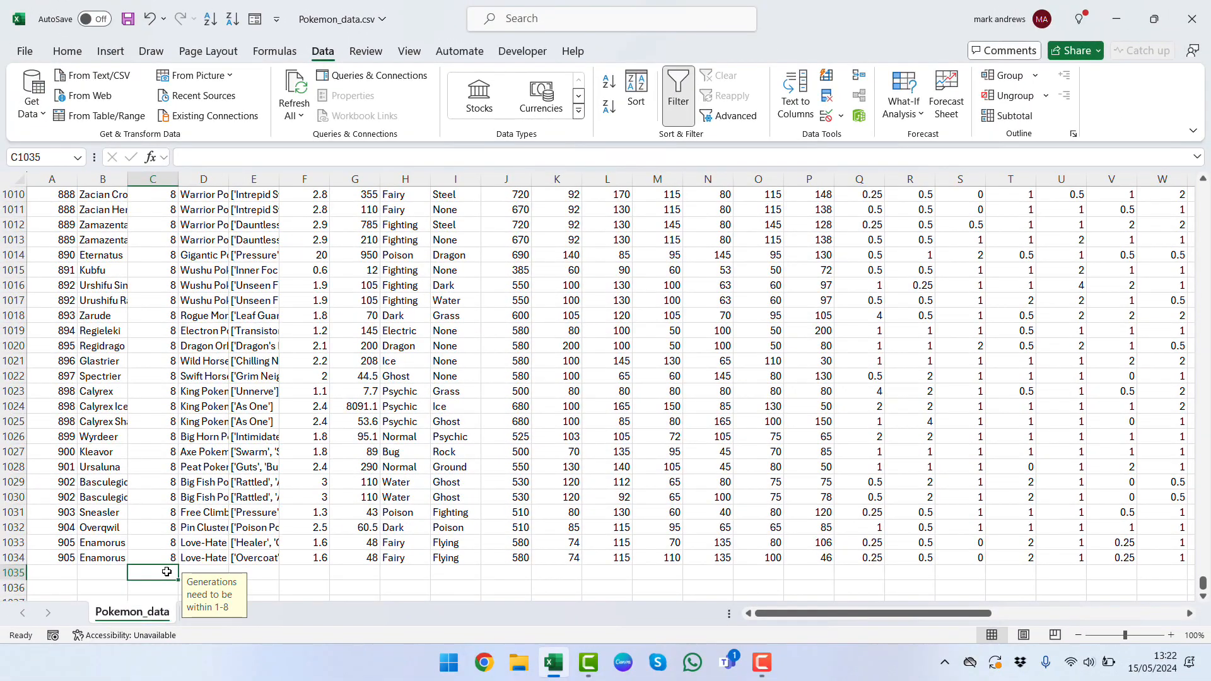
pyautogui.write('9')
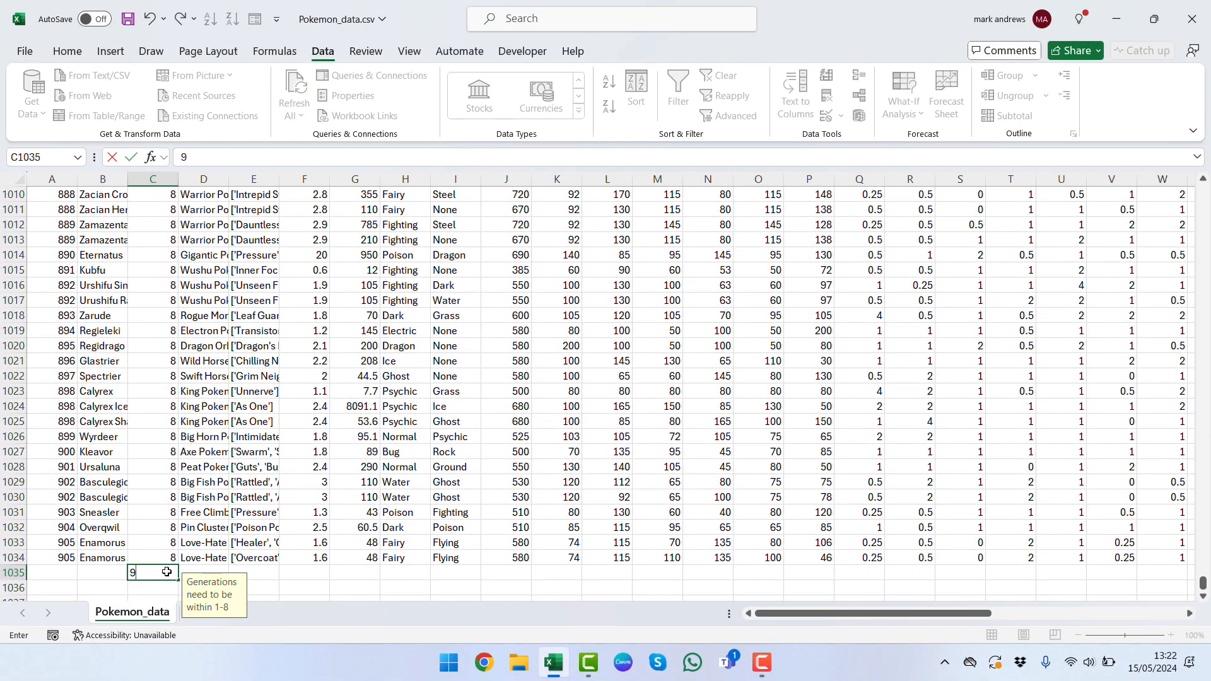
pyautogui.press('Return')
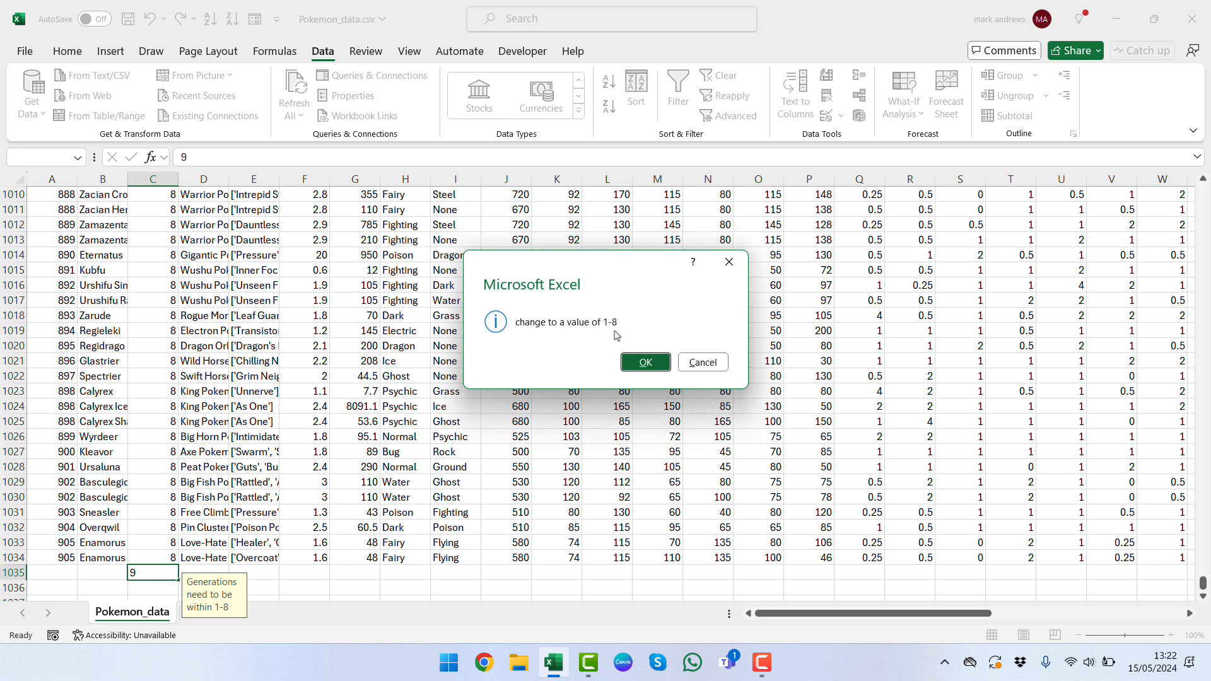
pyautogui.click(644, 362)
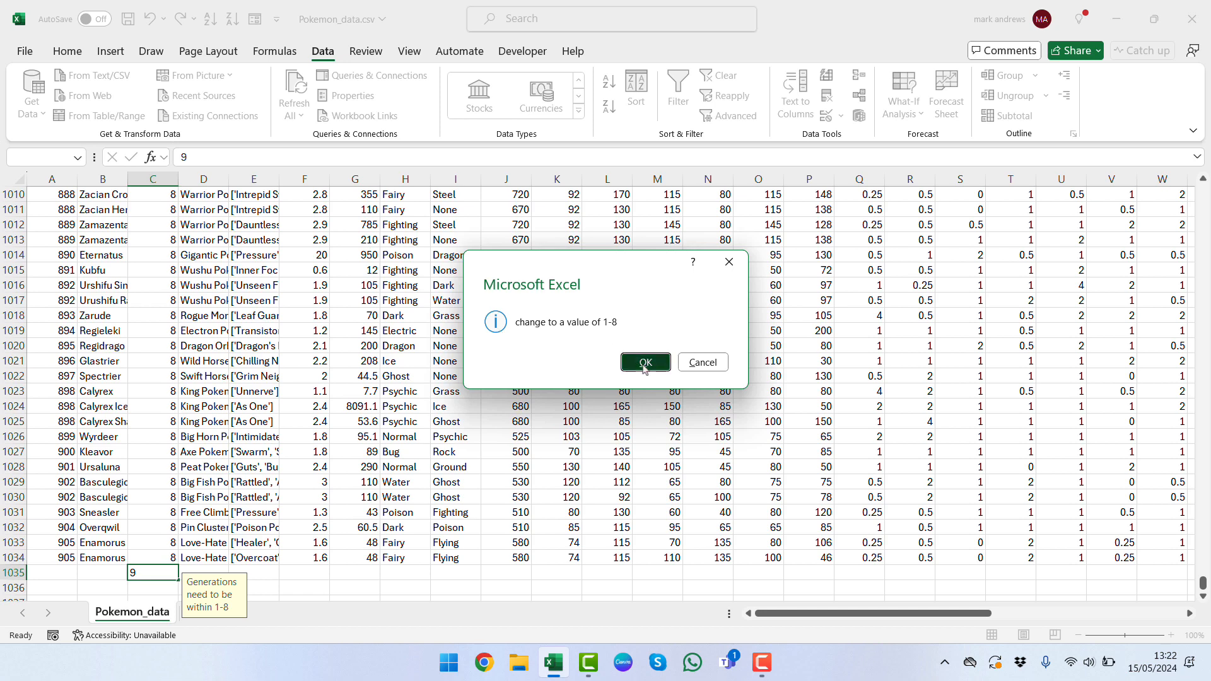
pyautogui.press('Up')
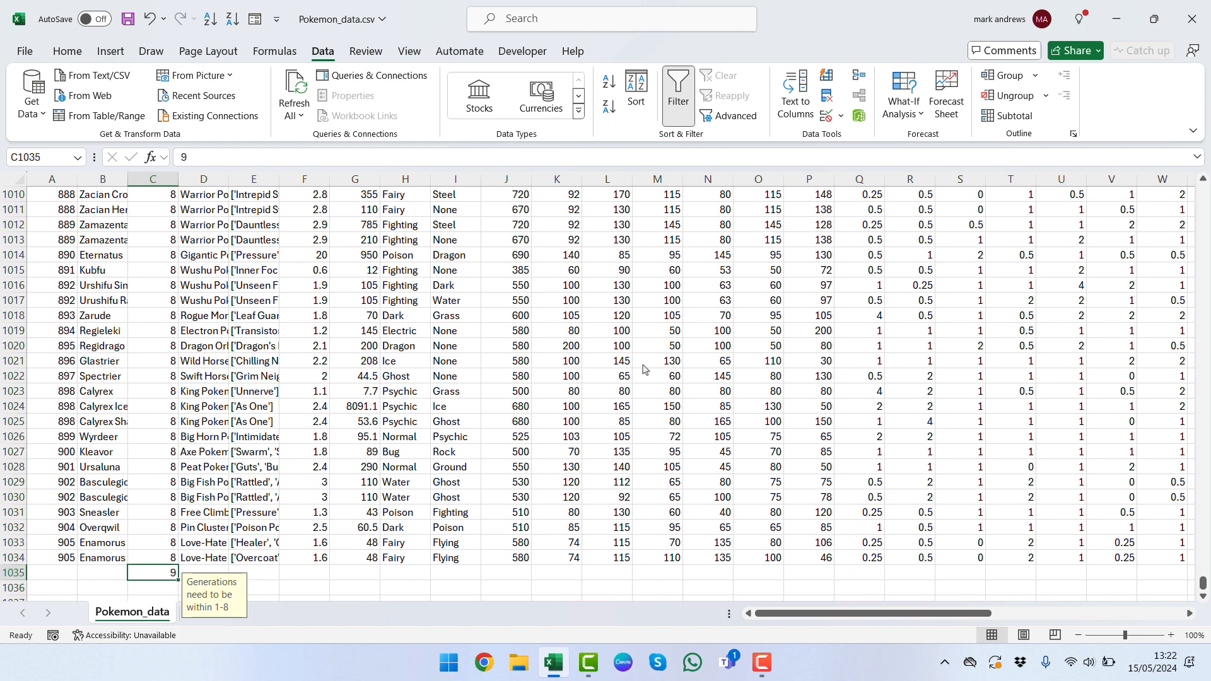
pyautogui.press('BackSpace')
pyautogui.write('8')
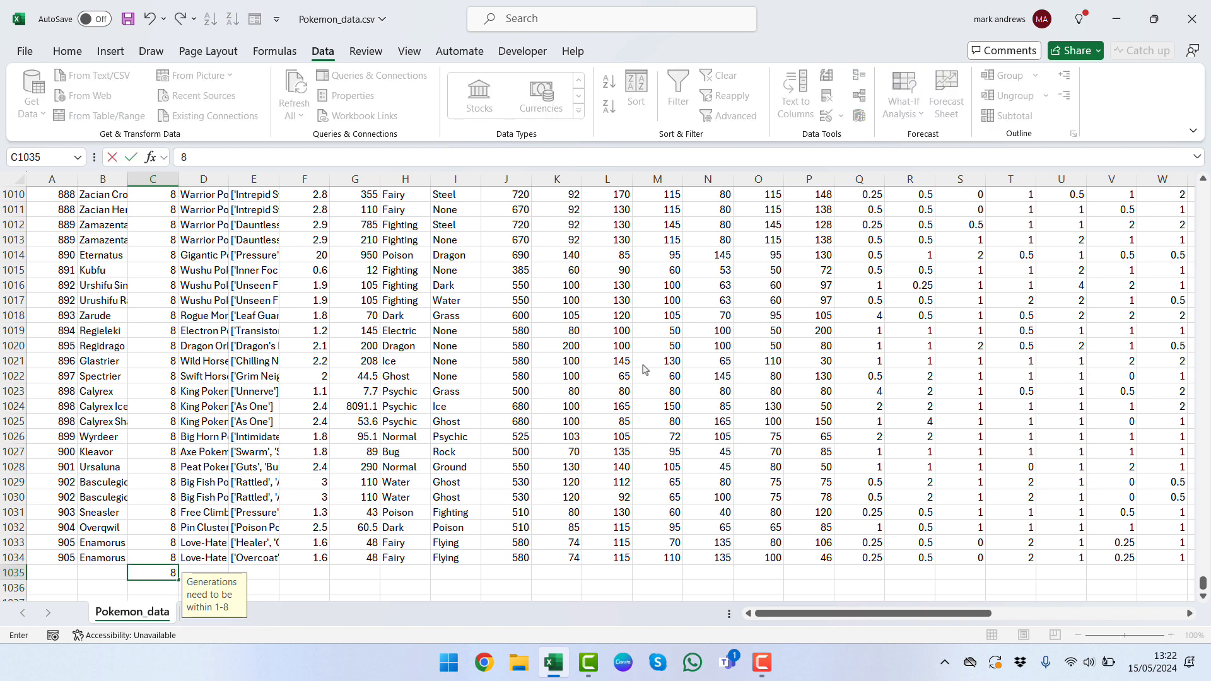
pyautogui.press('Return')
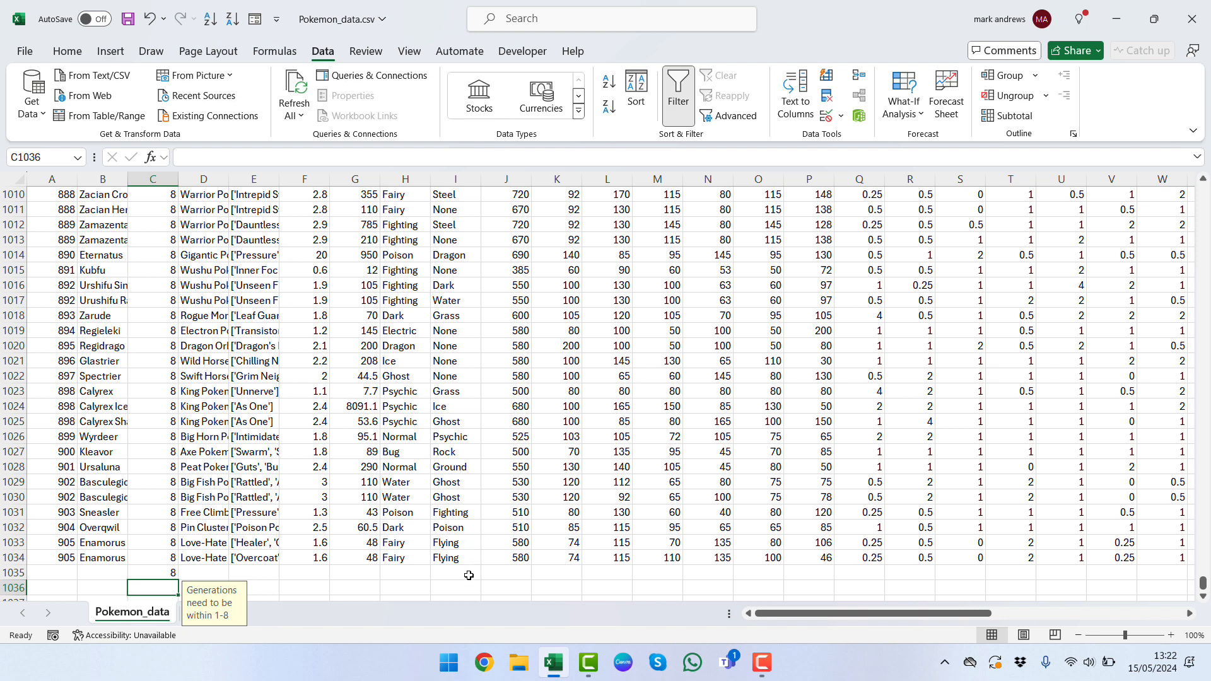
# Step: Examine the type values in the type1 column and how far the header row extends, ending at cell A1
pyautogui.hotkey('ctrl', 'Up')
pyautogui.hotkey('ctrl', 'Up')
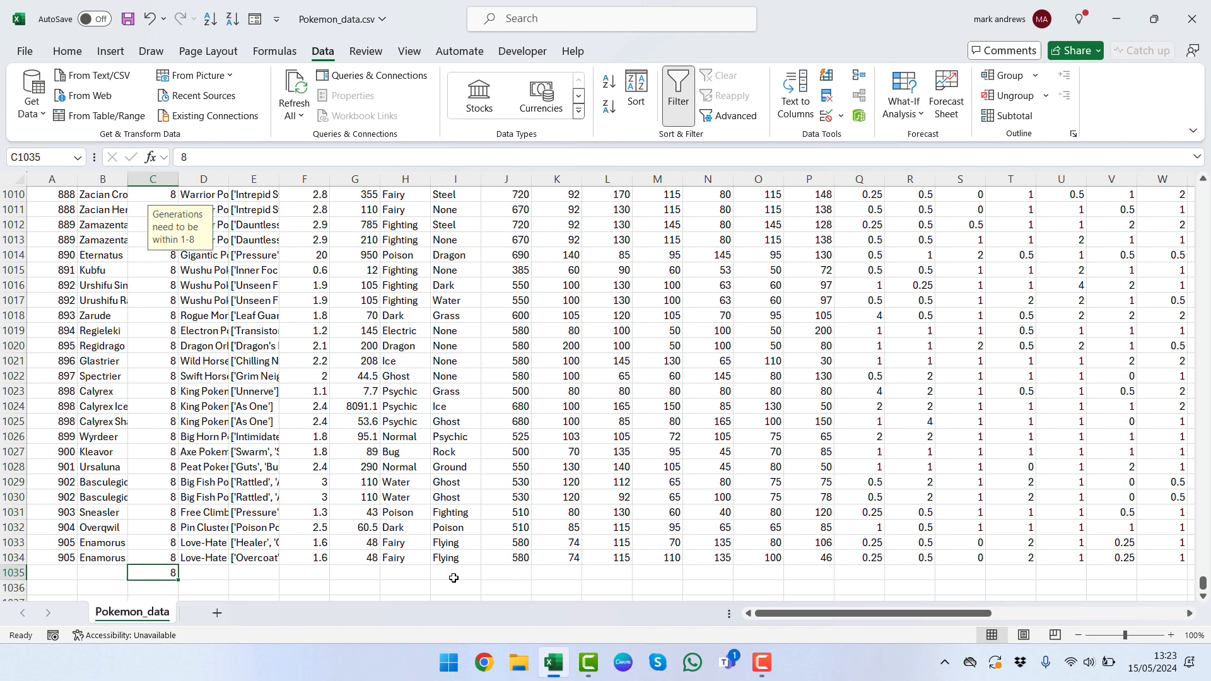
pyautogui.press('Right')
pyautogui.press('Right')
pyautogui.press('Right')
pyautogui.press('Right')
pyautogui.press('Right')
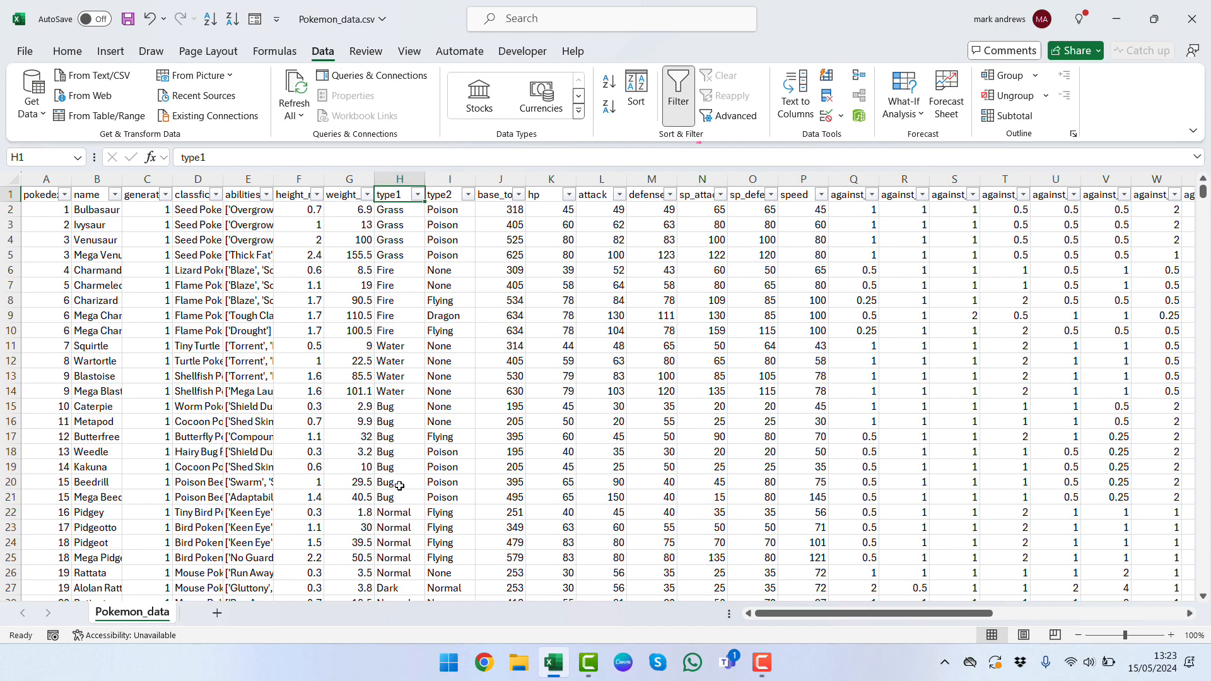
pyautogui.scroll(-14, 399, 486)
pyautogui.scroll(-10, 399, 486)
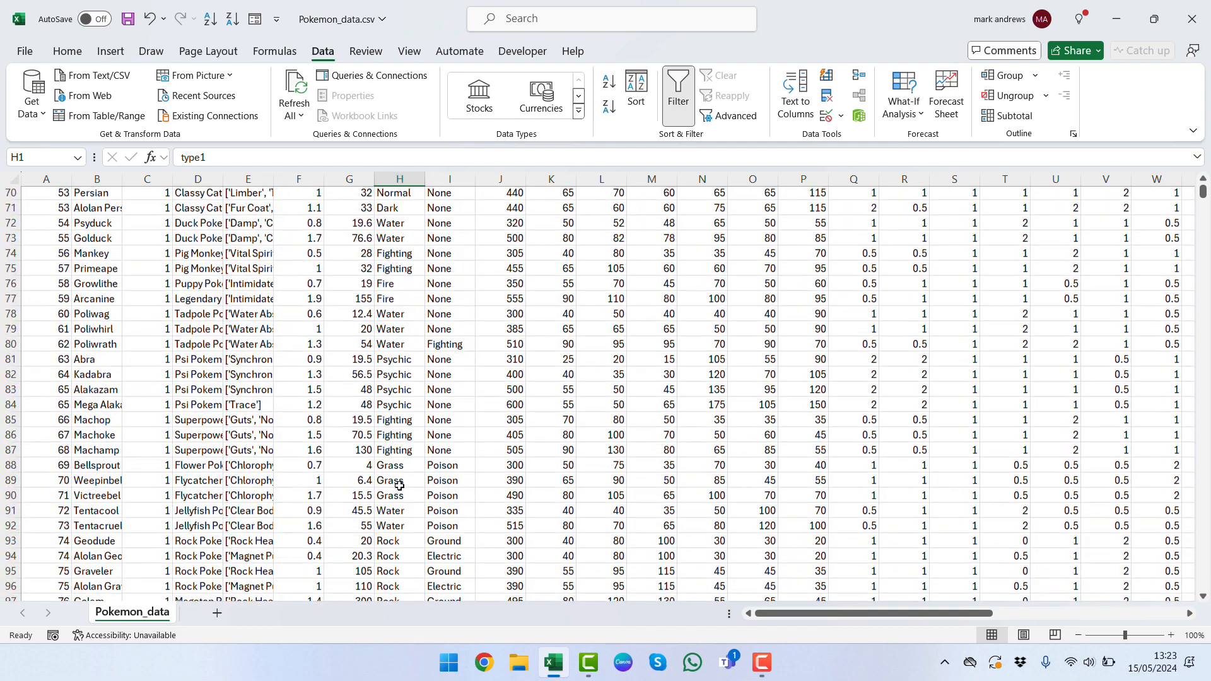
pyautogui.scroll(20, 400, 485)
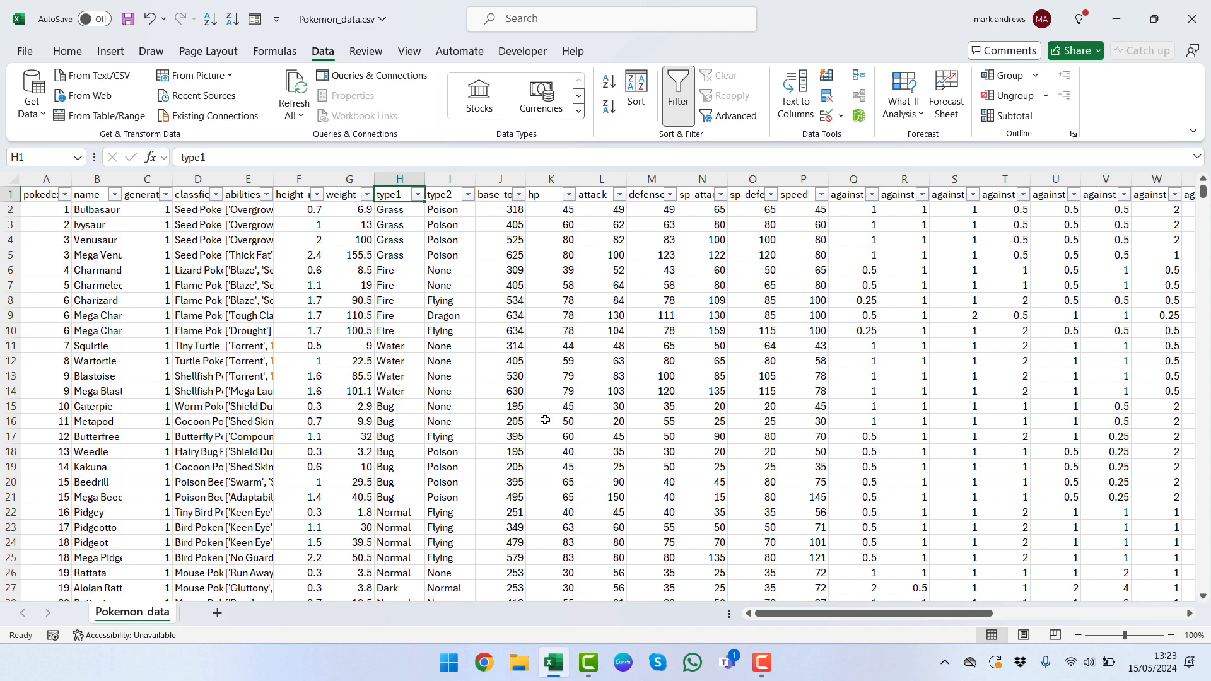
pyautogui.hotkey('ctrl', 'Right')
pyautogui.hotkey('ctrl', 'Right')
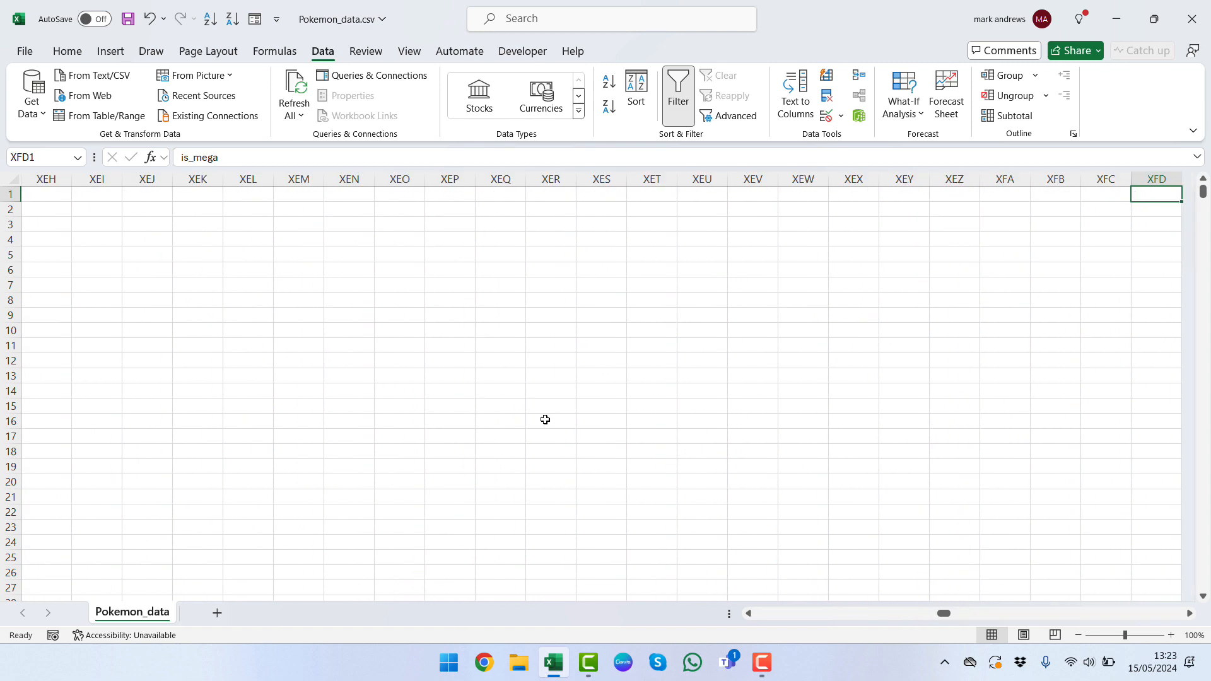
pyautogui.hotkey('ctrl', 'Left')
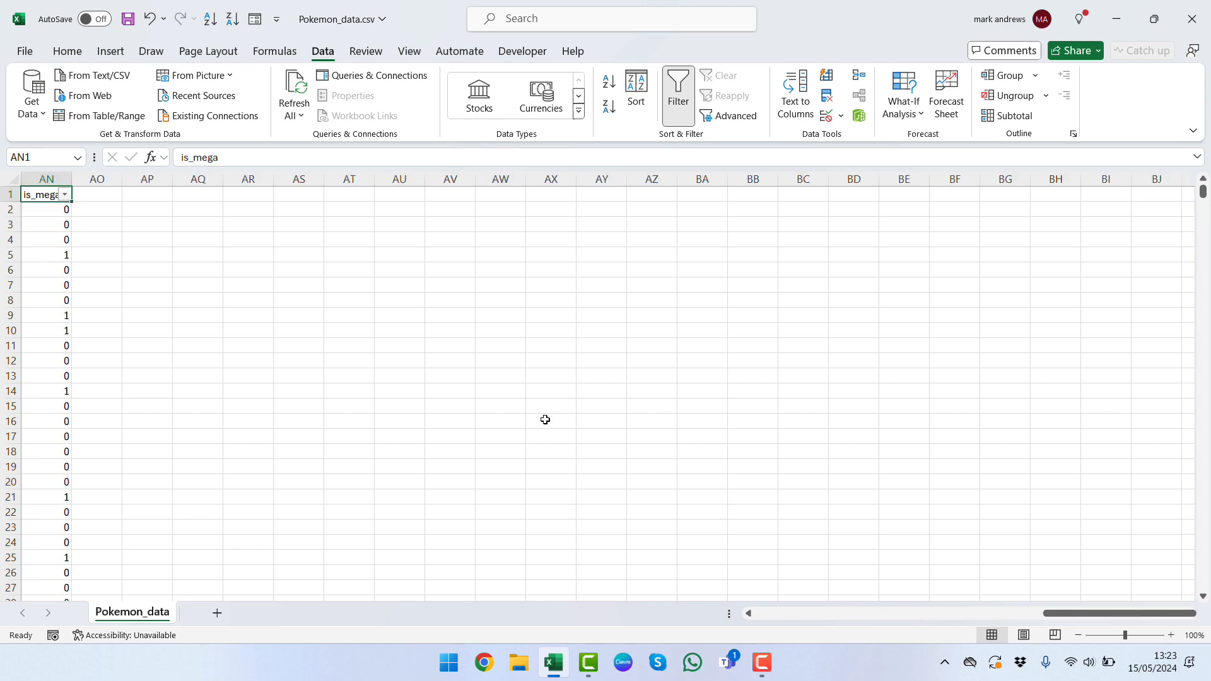
pyautogui.hotkey('ctrl', 'Left')
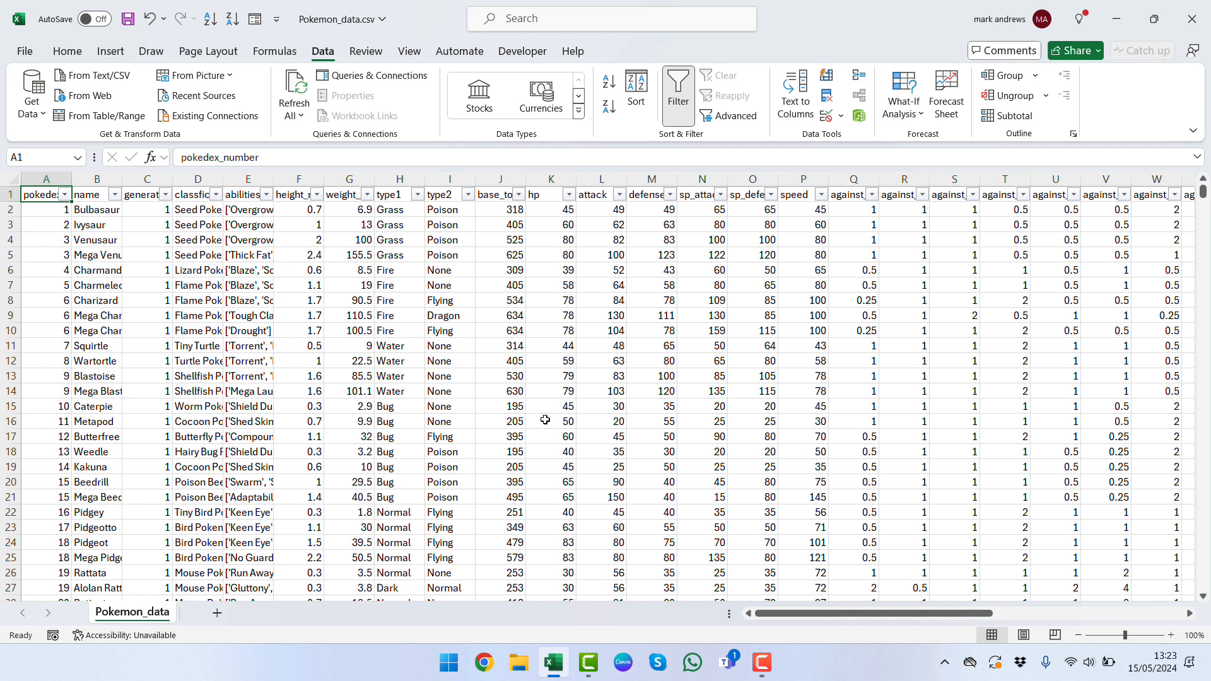
# Step: Add a new worksheet named "settings" and enter the heading "list" in its cell A1
pyautogui.click(217, 613)
pyautogui.doubleClick(212, 613)
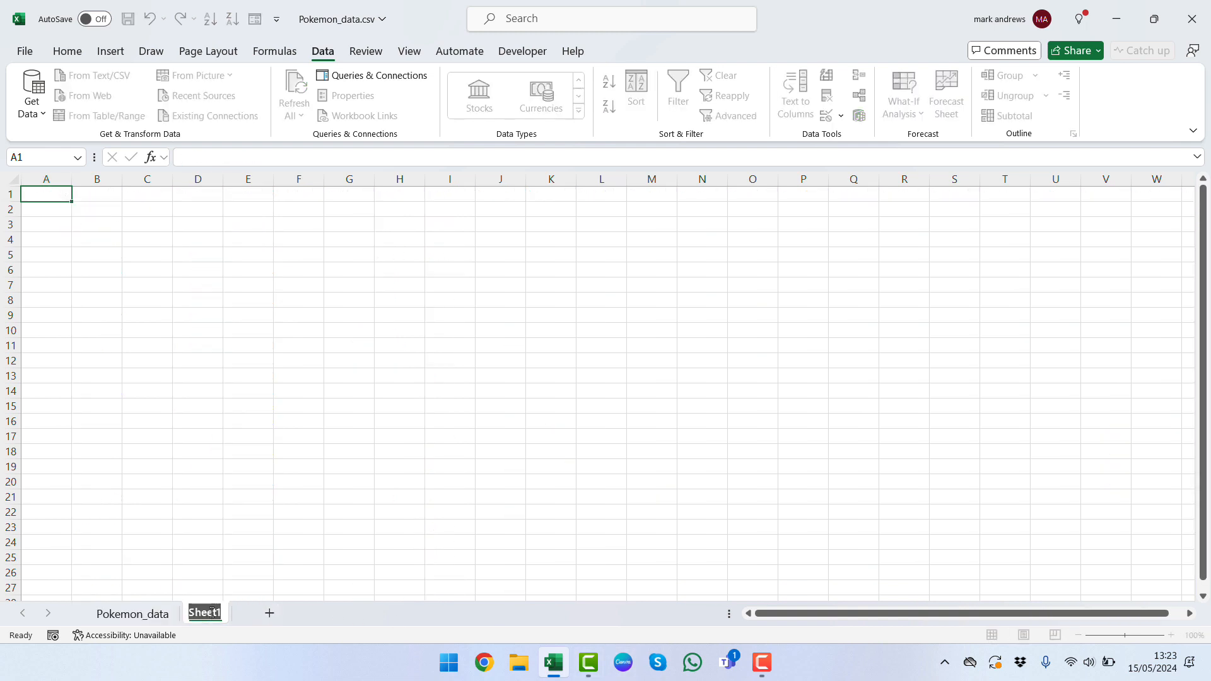
pyautogui.write('settings')
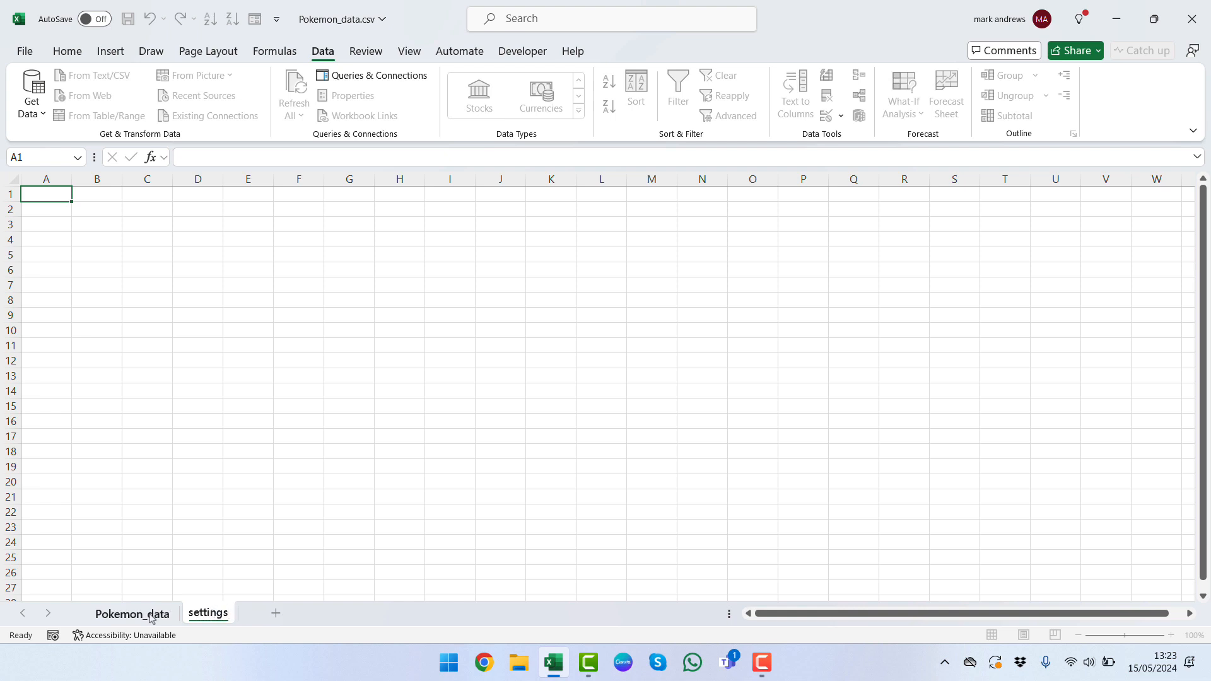
pyautogui.press('Return')
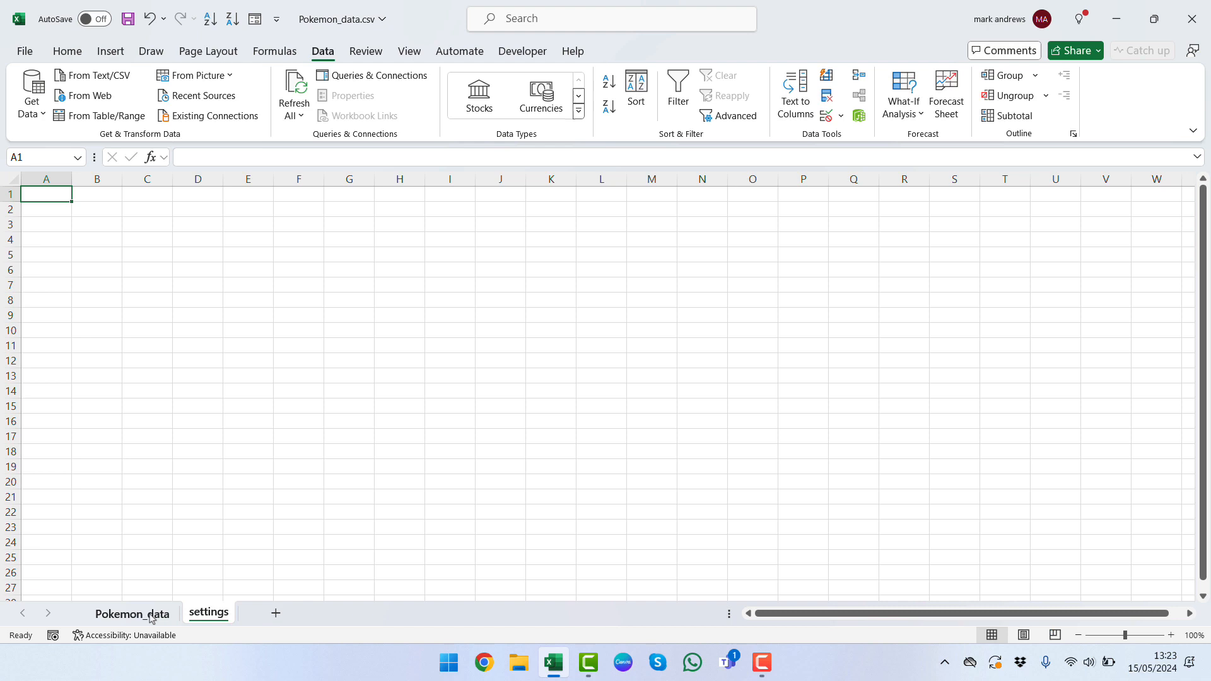
pyautogui.write('list')
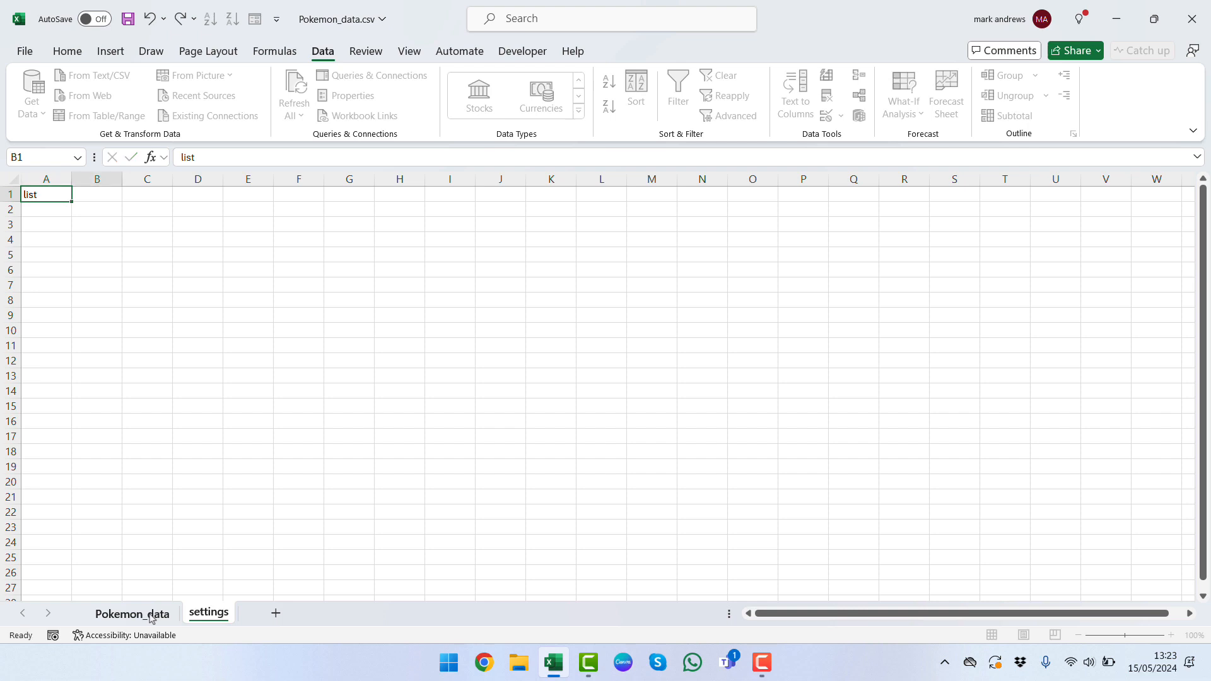
pyautogui.press('Return')
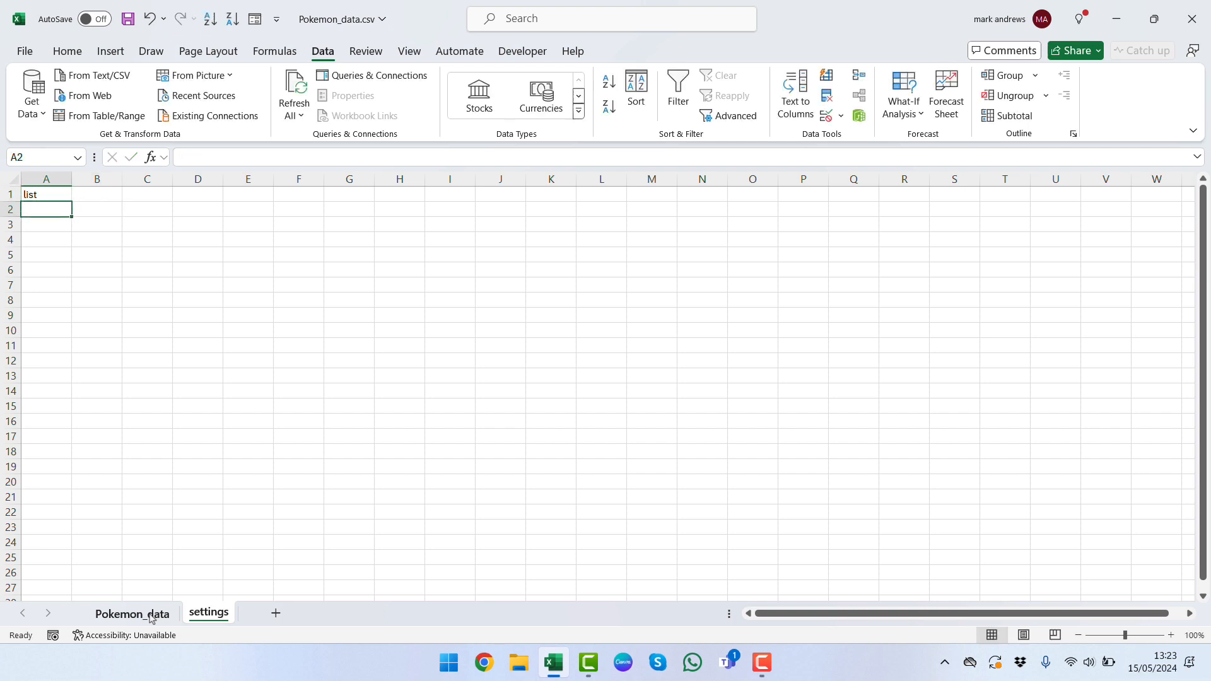
pyautogui.write('ground')
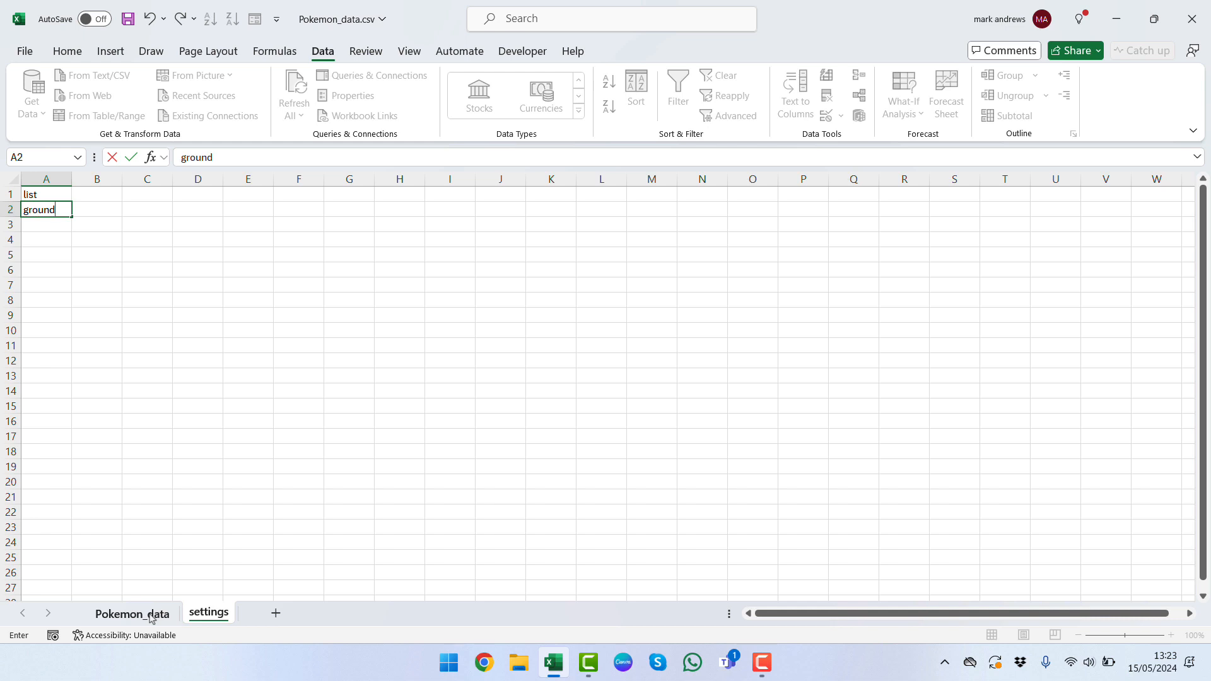
pyautogui.press('Return')
pyautogui.write('electric')
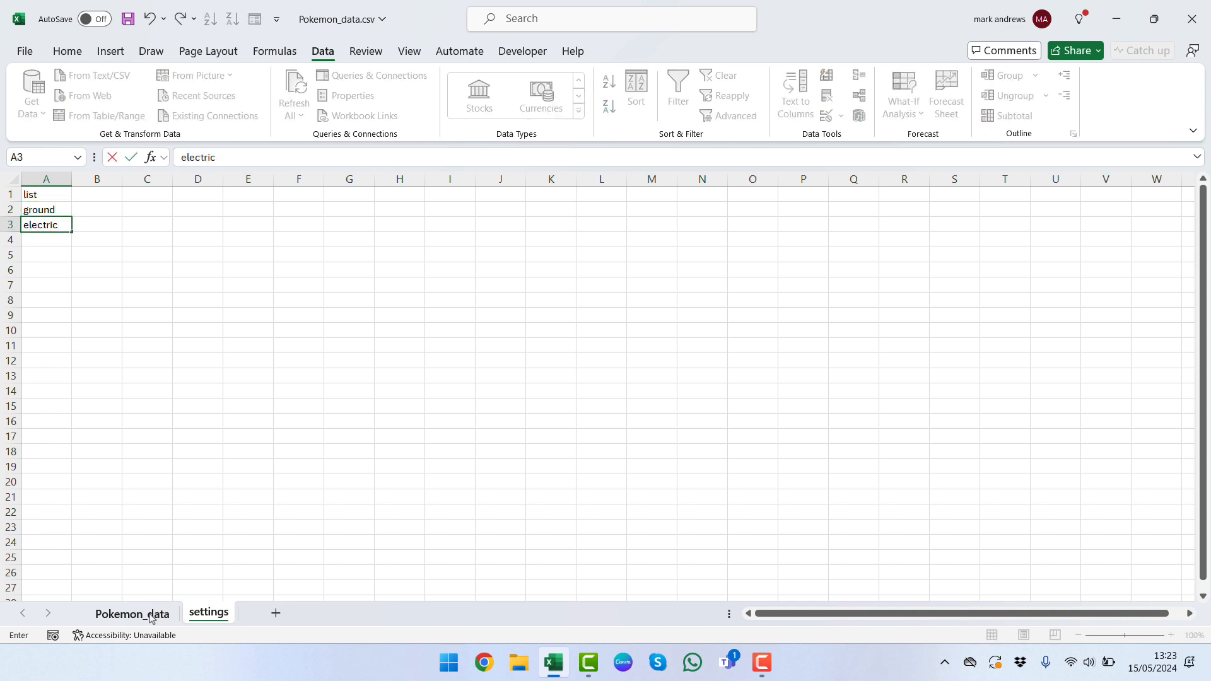
pyautogui.press('Return')
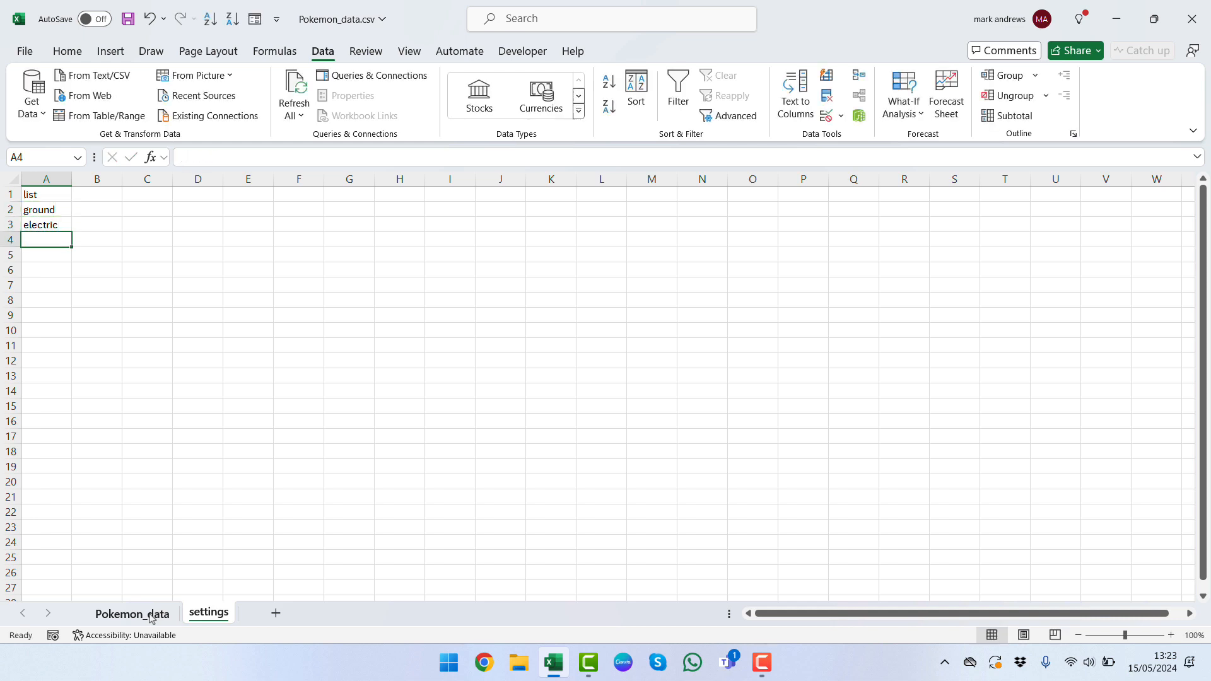
pyautogui.hotkey('ctrl', 'z')
pyautogui.hotkey('ctrl', 'z')
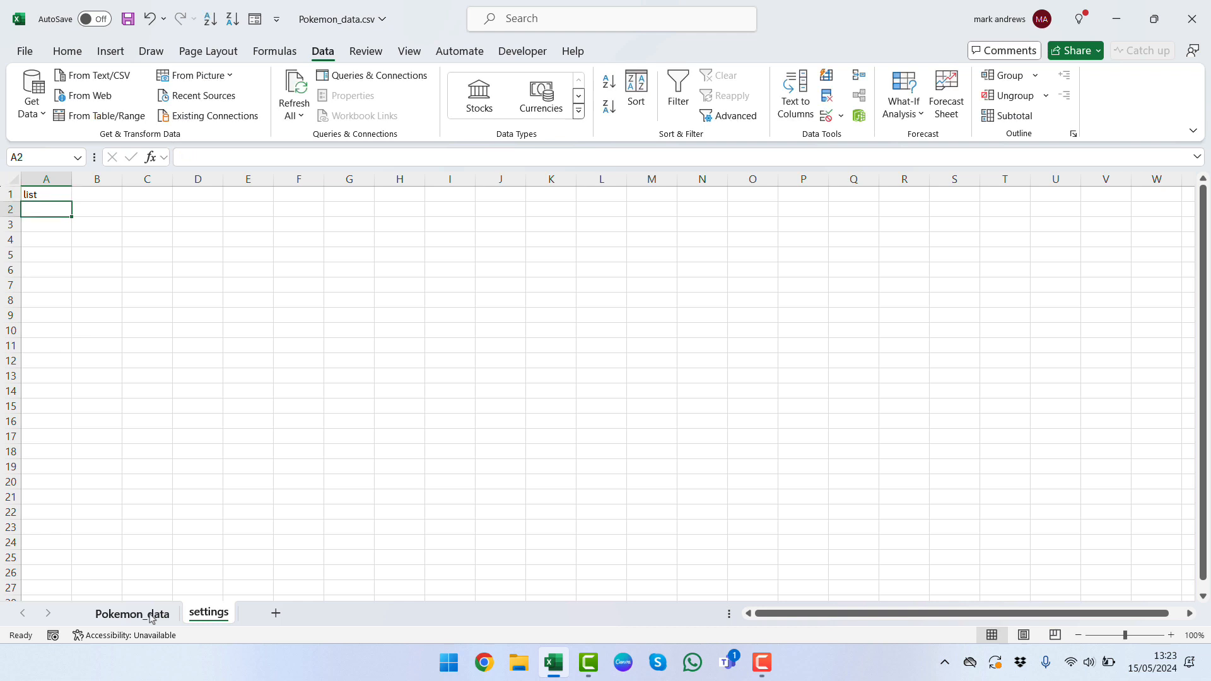
# Step: Enter a UNIQUE formula in cell A2 that extracts the distinct type1 values from Pokemon_data!H2:H1034
pyautogui.write('=unq')
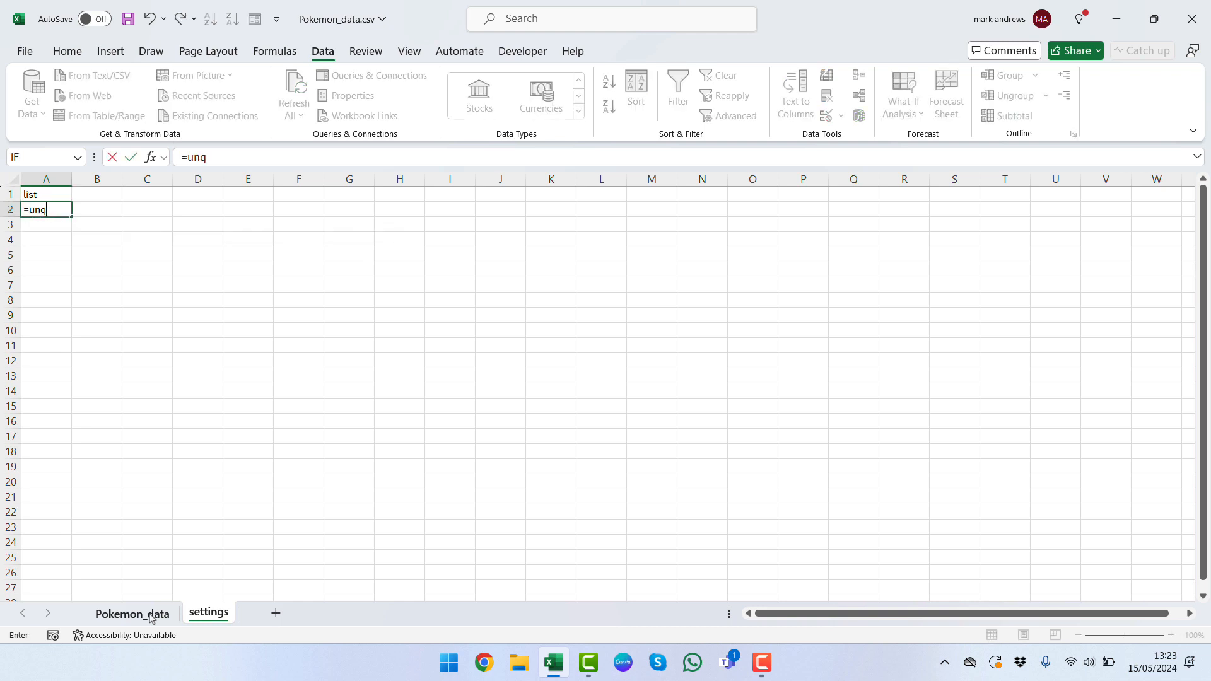
pyautogui.press('BackSpace')
pyautogui.write('iq')
pyautogui.press('Tab')
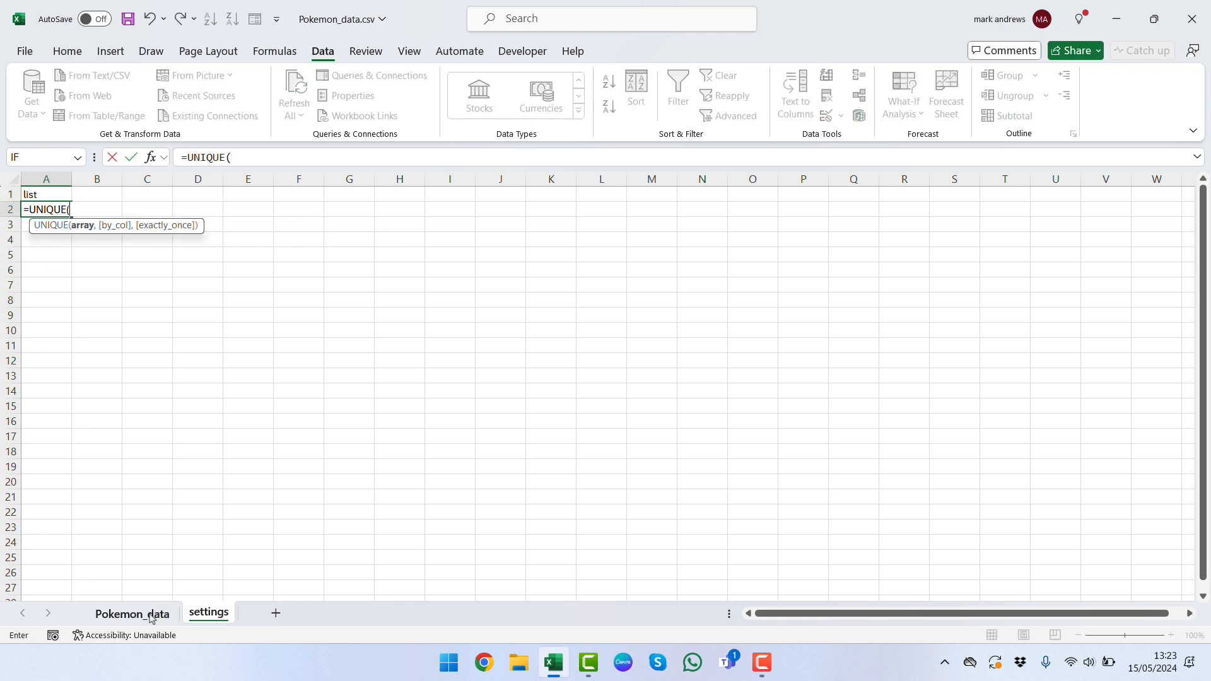
pyautogui.click(153, 612)
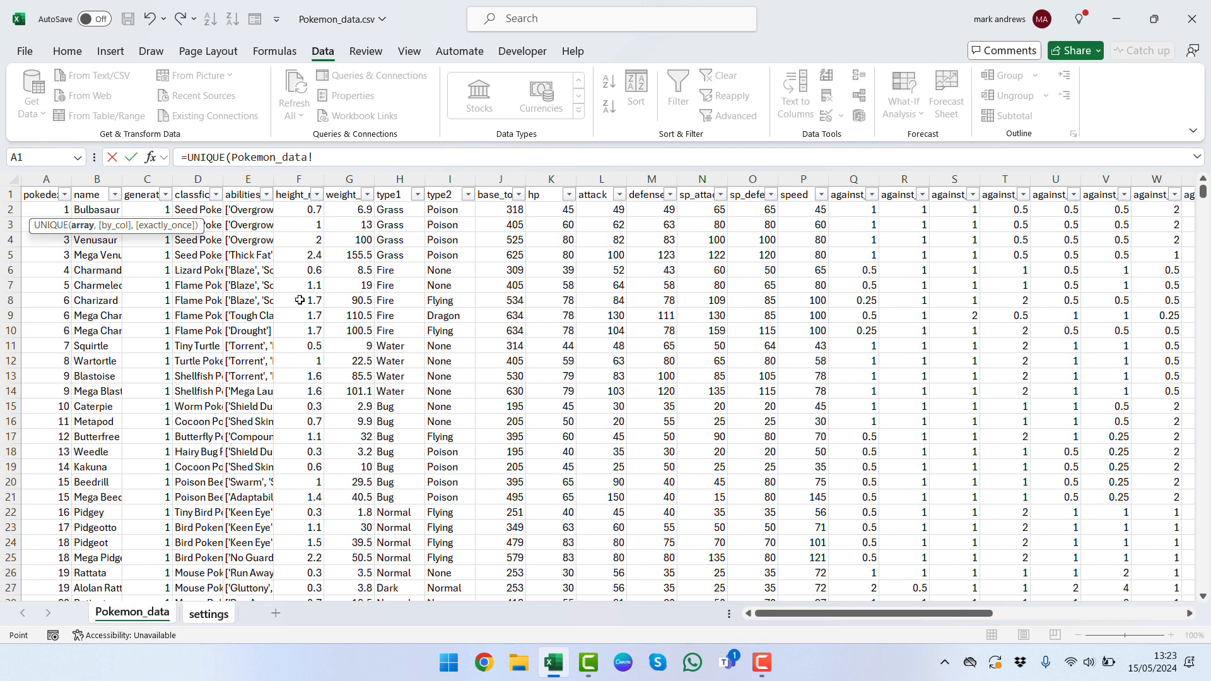
pyautogui.click(409, 215)
pyautogui.hotkey('ctrl', 'shift', 'Down')
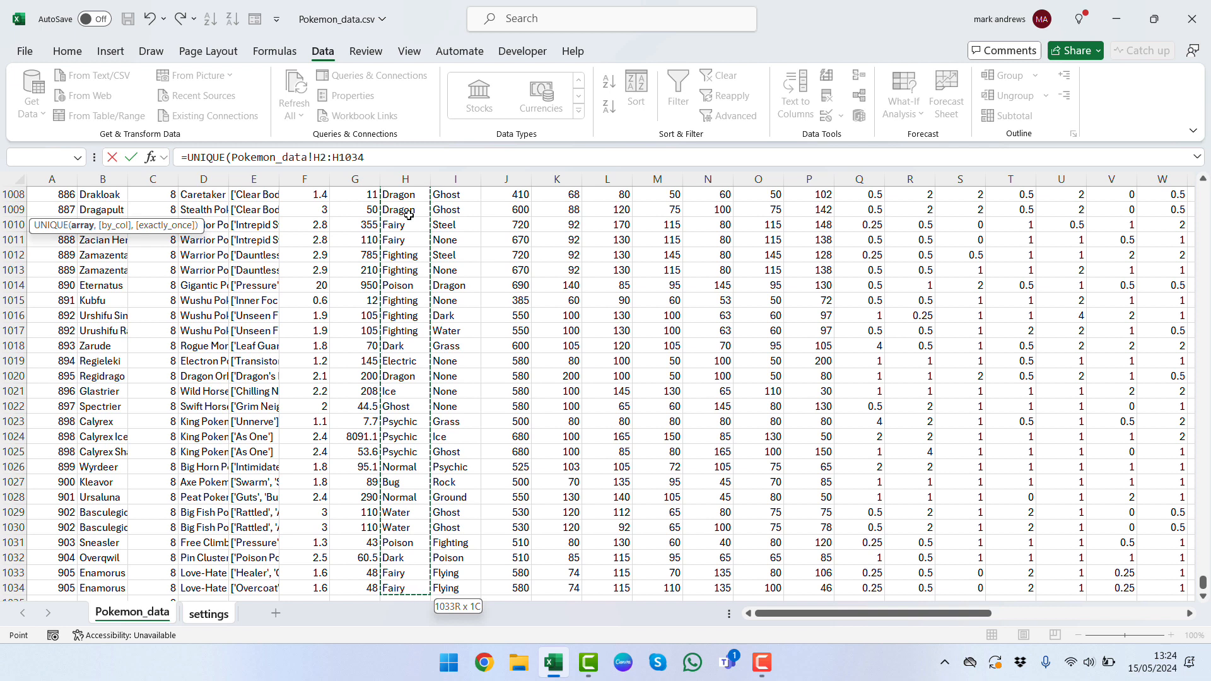
pyautogui.press('Return')
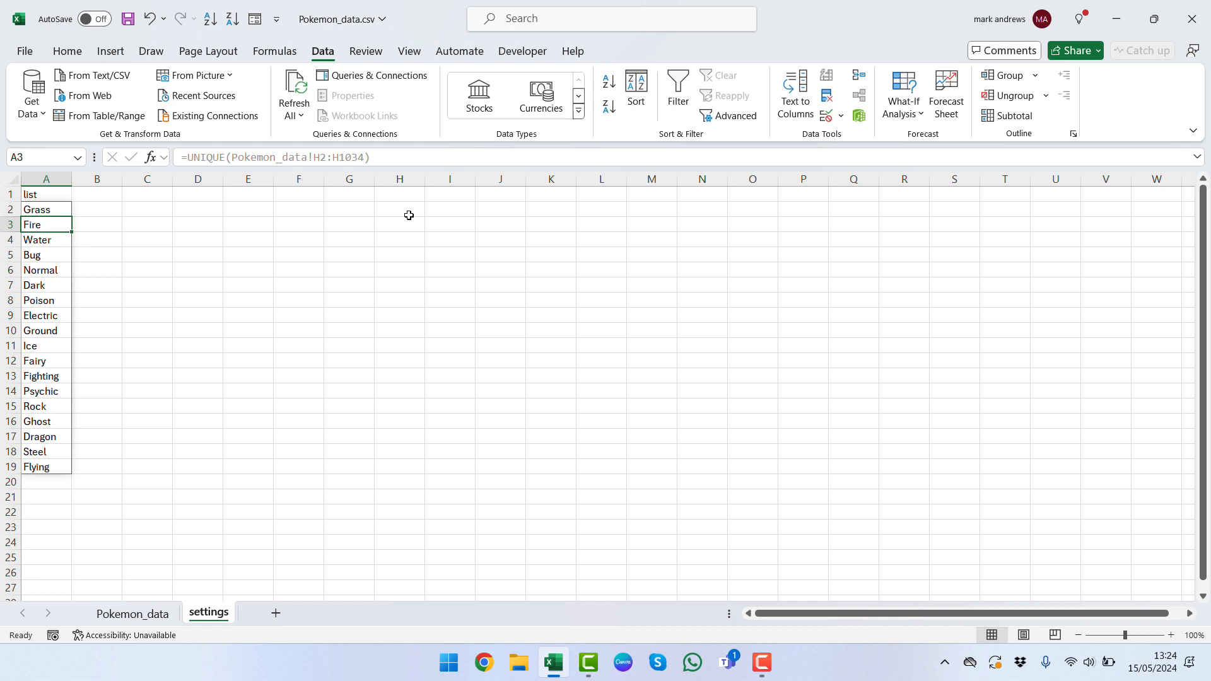
# Step: Replace the UNIQUE results in A2:A19 of the settings sheet with pasted static values and end the copy mode
pyautogui.press('Down')
pyautogui.press('Up')
pyautogui.press('Up')
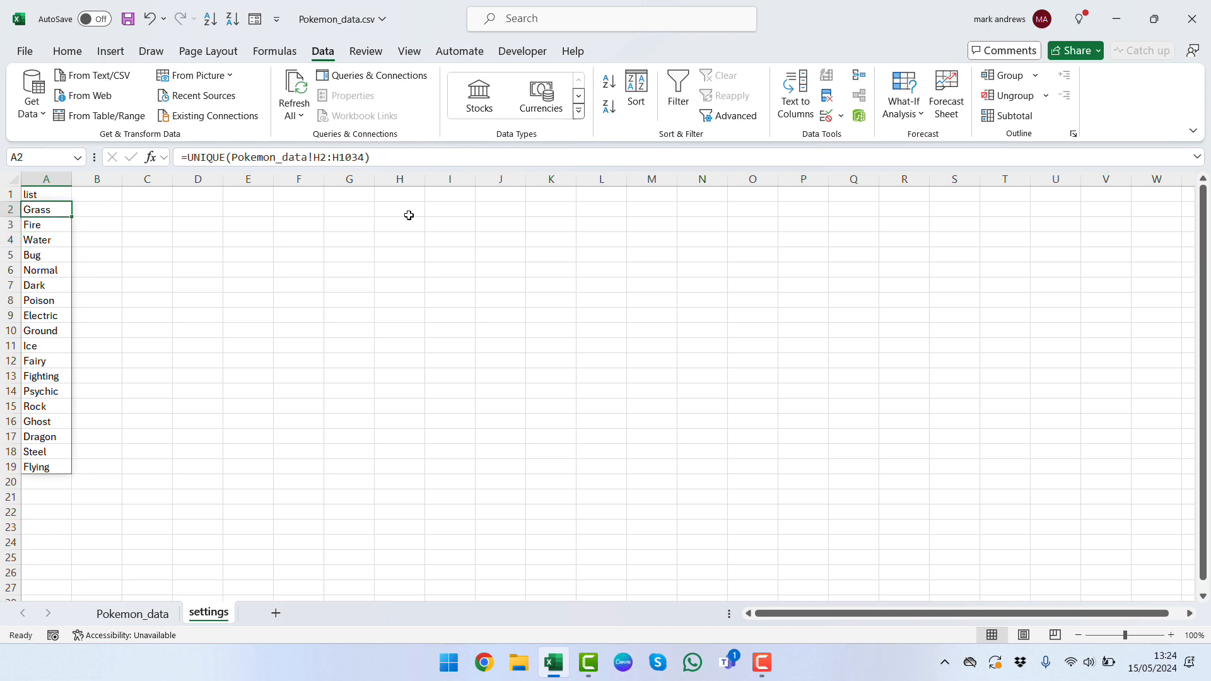
pyautogui.hotkey('ctrl', 'shift', 'Down')
pyautogui.hotkey('ctrl', 'c')
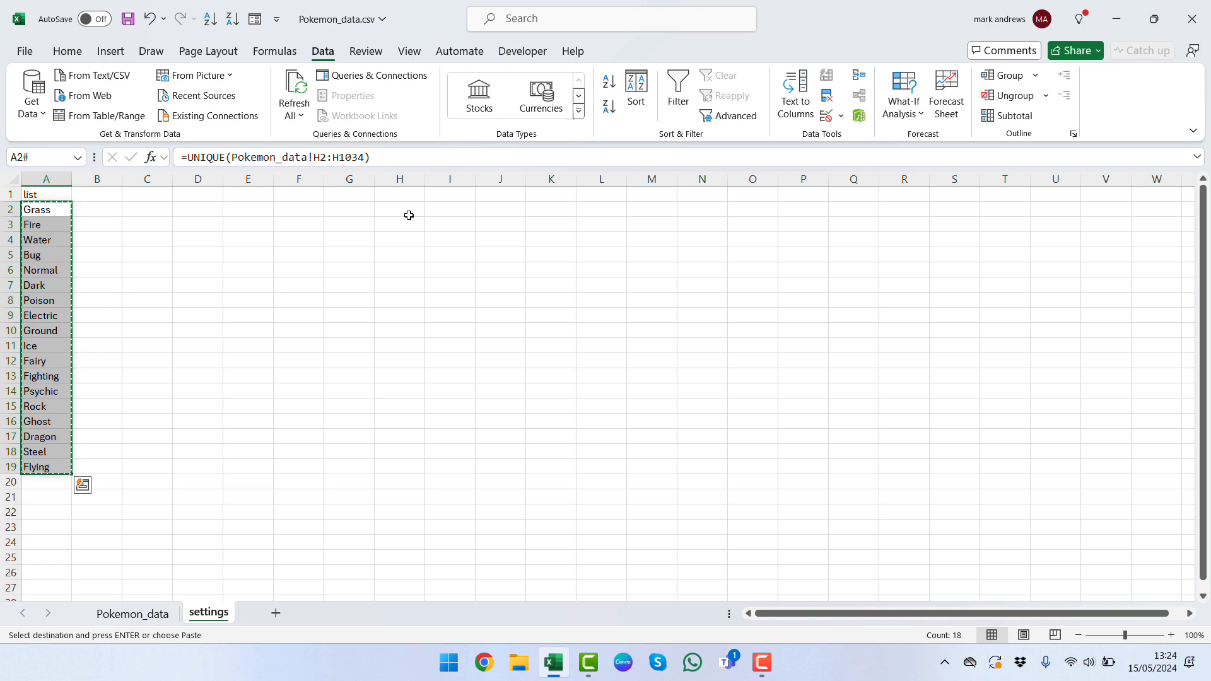
pyautogui.rightClick(56, 241)
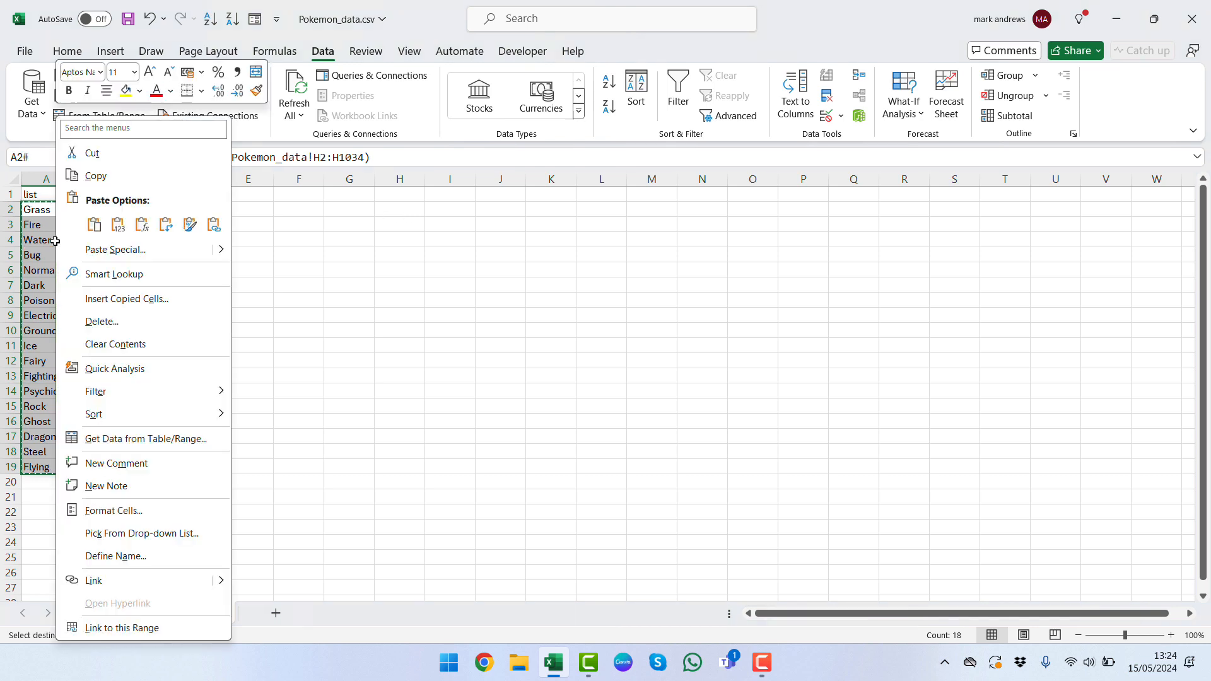
pyautogui.click(118, 225)
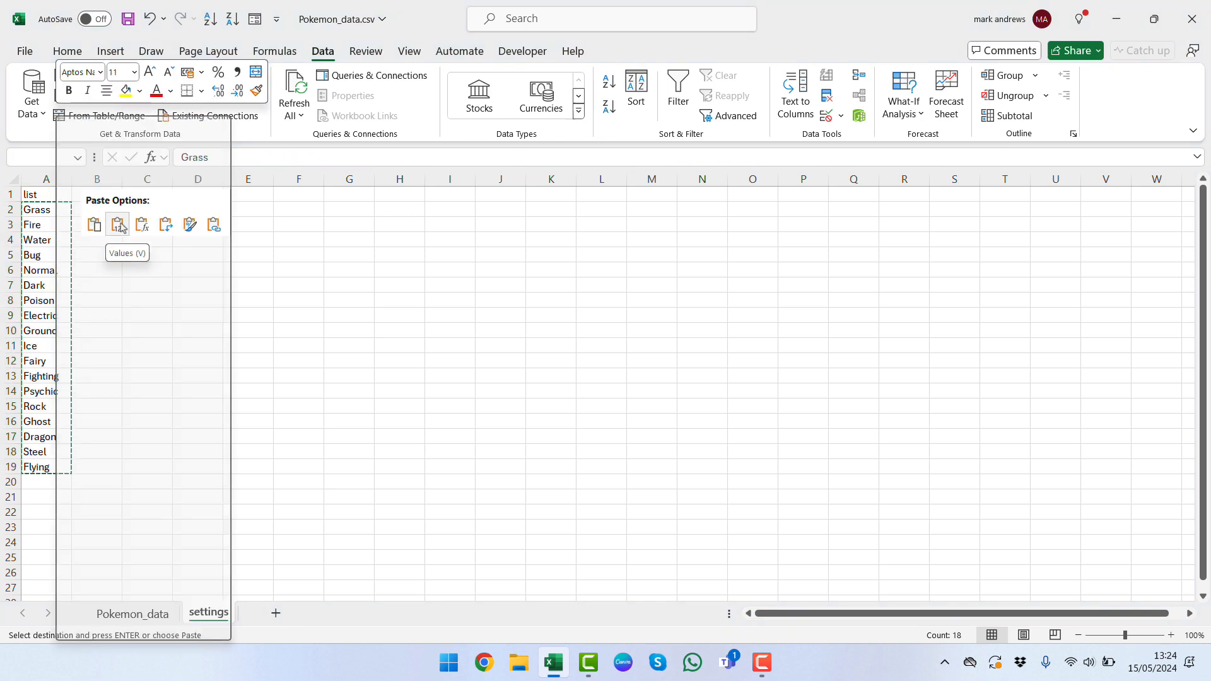
pyautogui.click(62, 215)
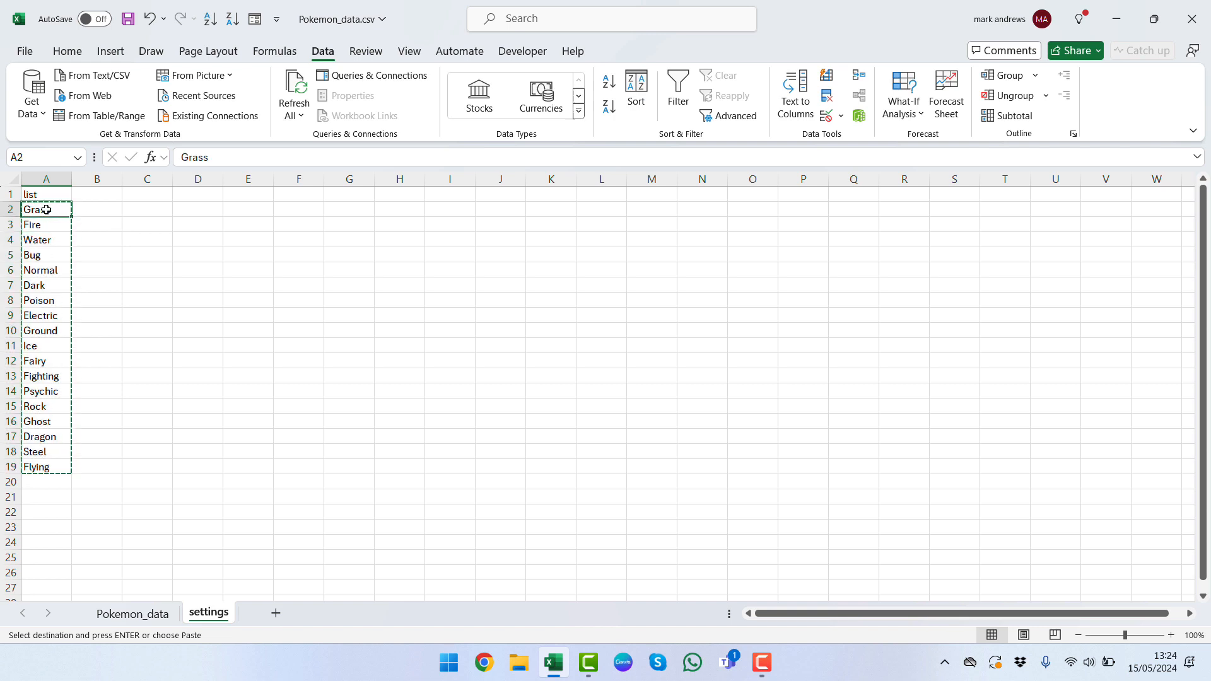
pyautogui.click(44, 471)
pyautogui.click(46, 478)
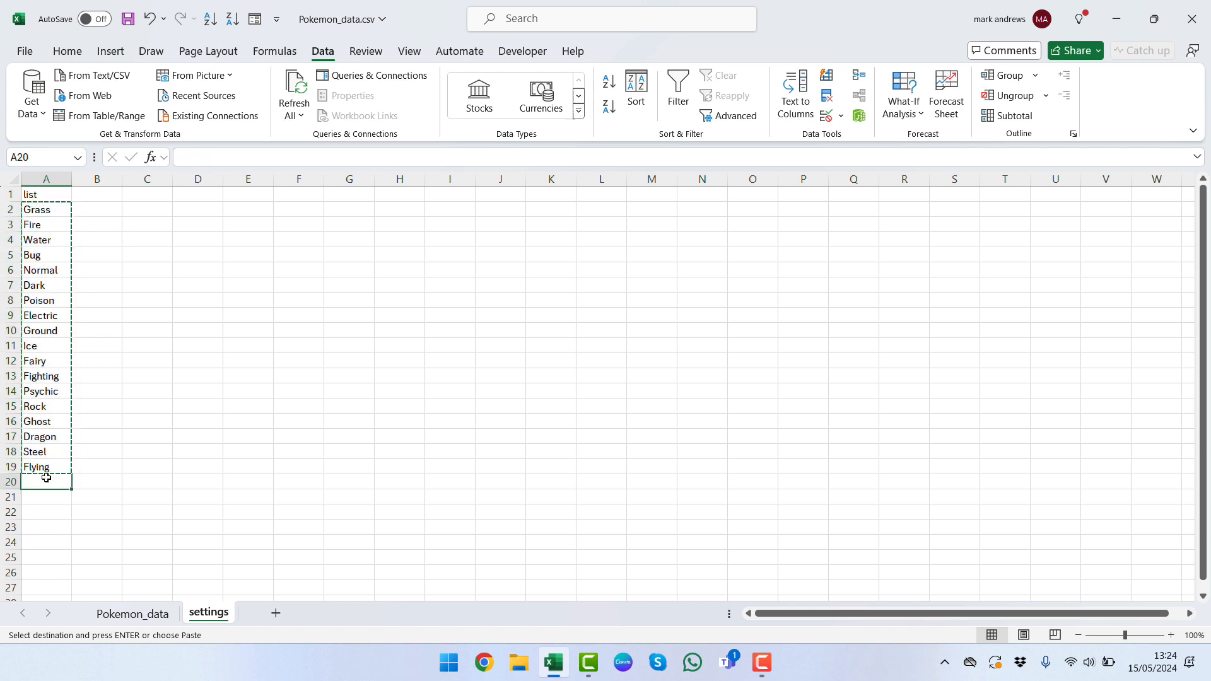
pyautogui.press('Escape')
# Step: Start a data validation for the whole type1 column H on the Pokemon_data sheet, allowing a List
pyautogui.click(146, 619)
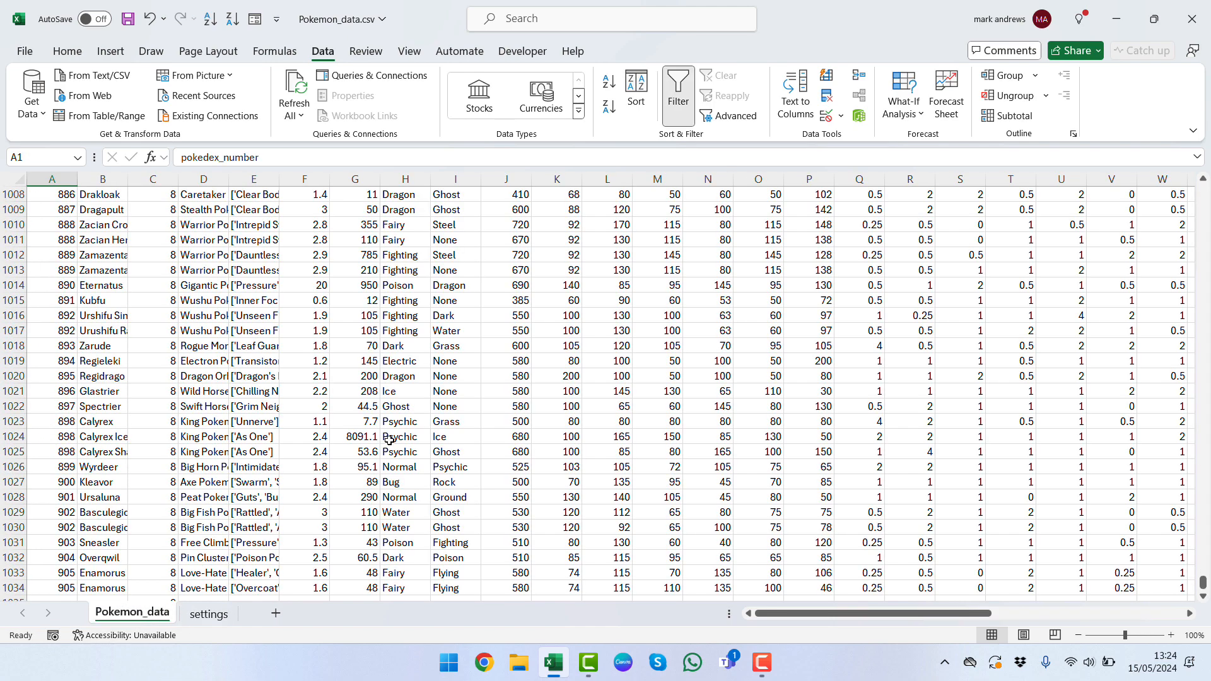
pyautogui.click(396, 176)
pyautogui.hotkey('ctrl', 'Down')
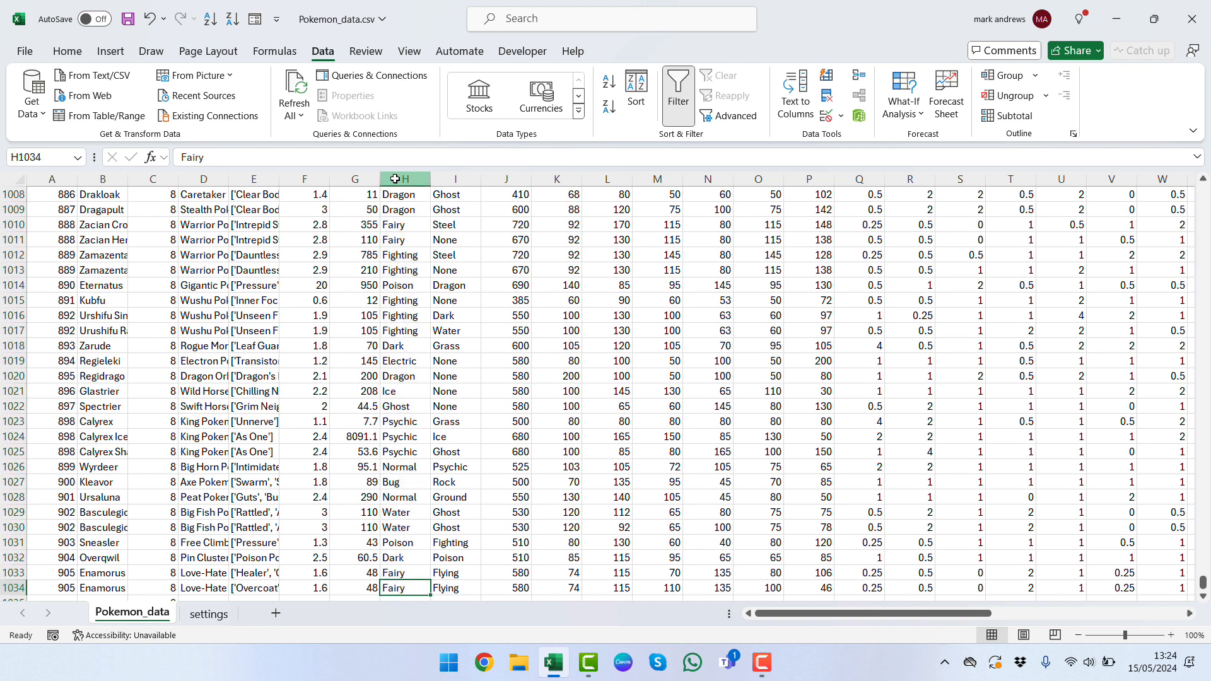
pyautogui.press('Down')
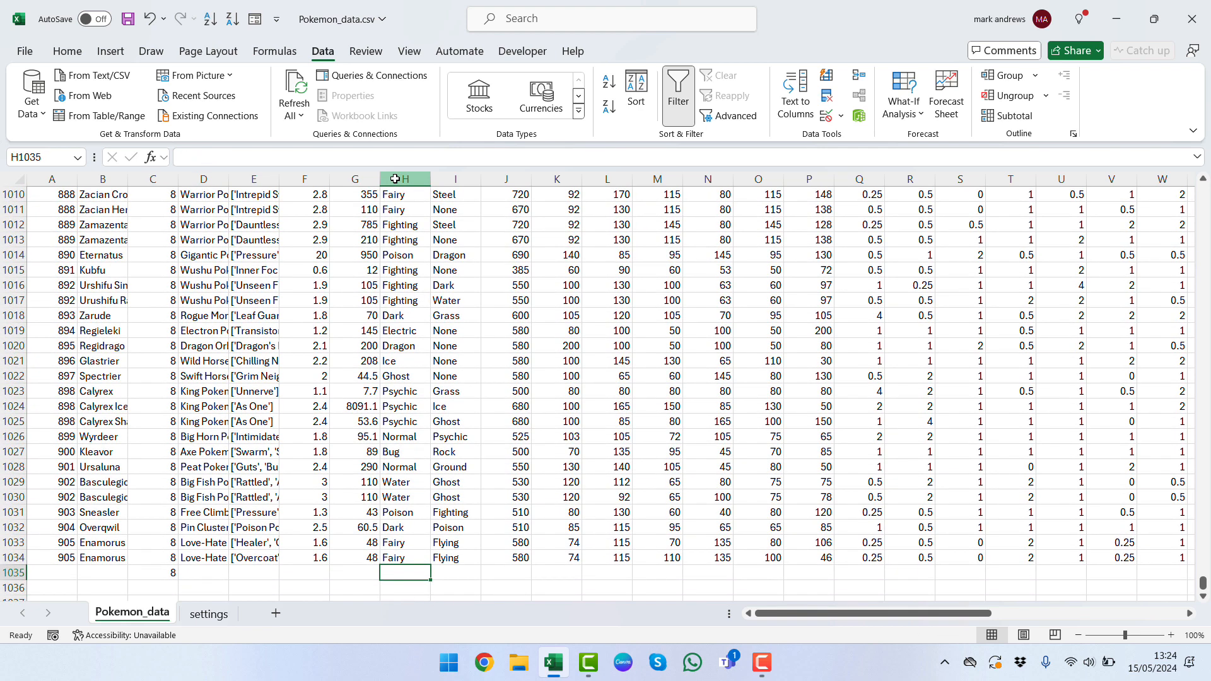
pyautogui.click(407, 179)
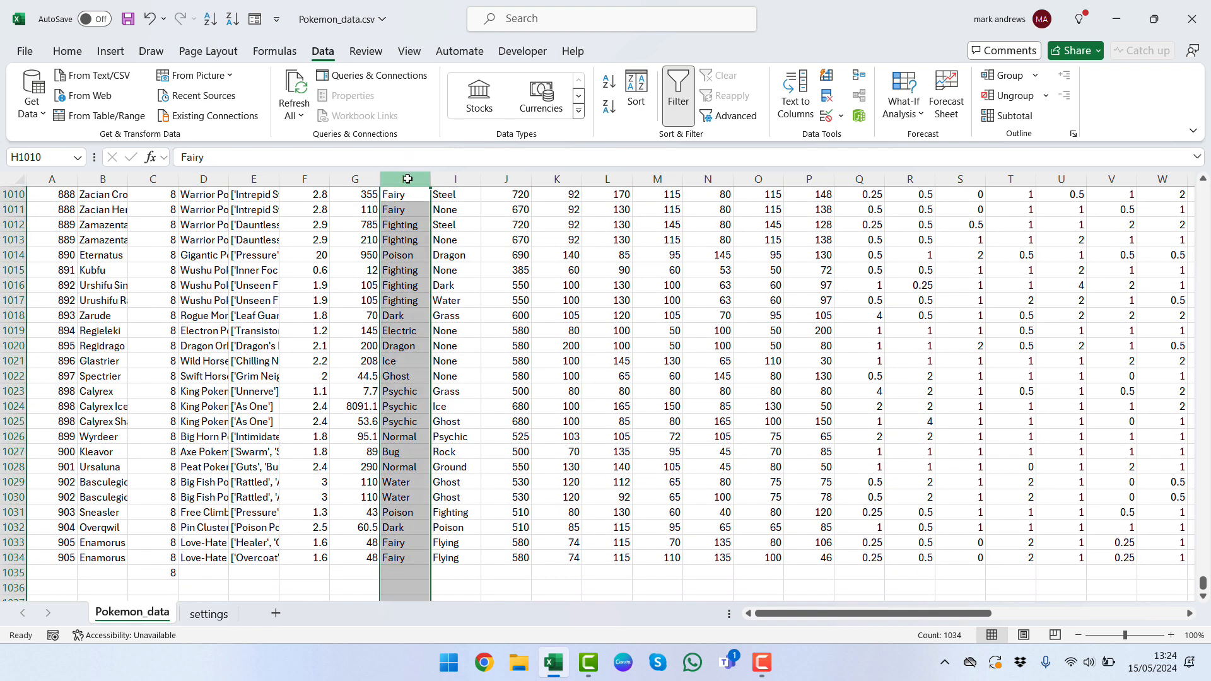
pyautogui.click(828, 120)
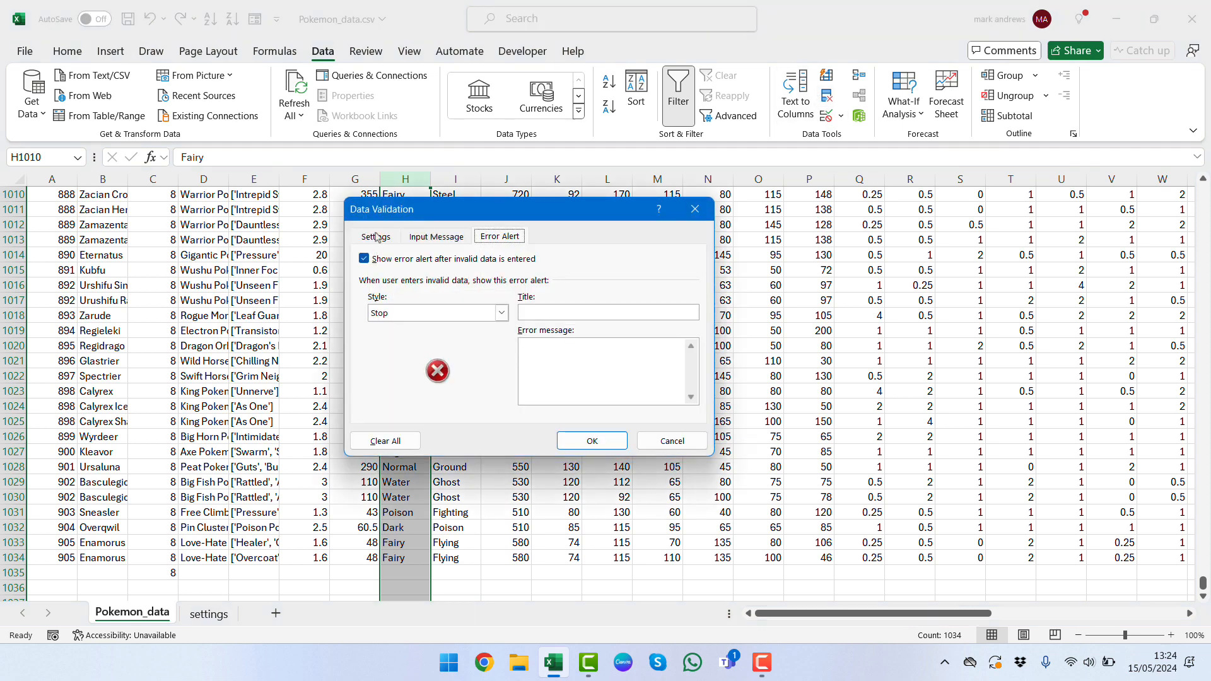
pyautogui.click(377, 237)
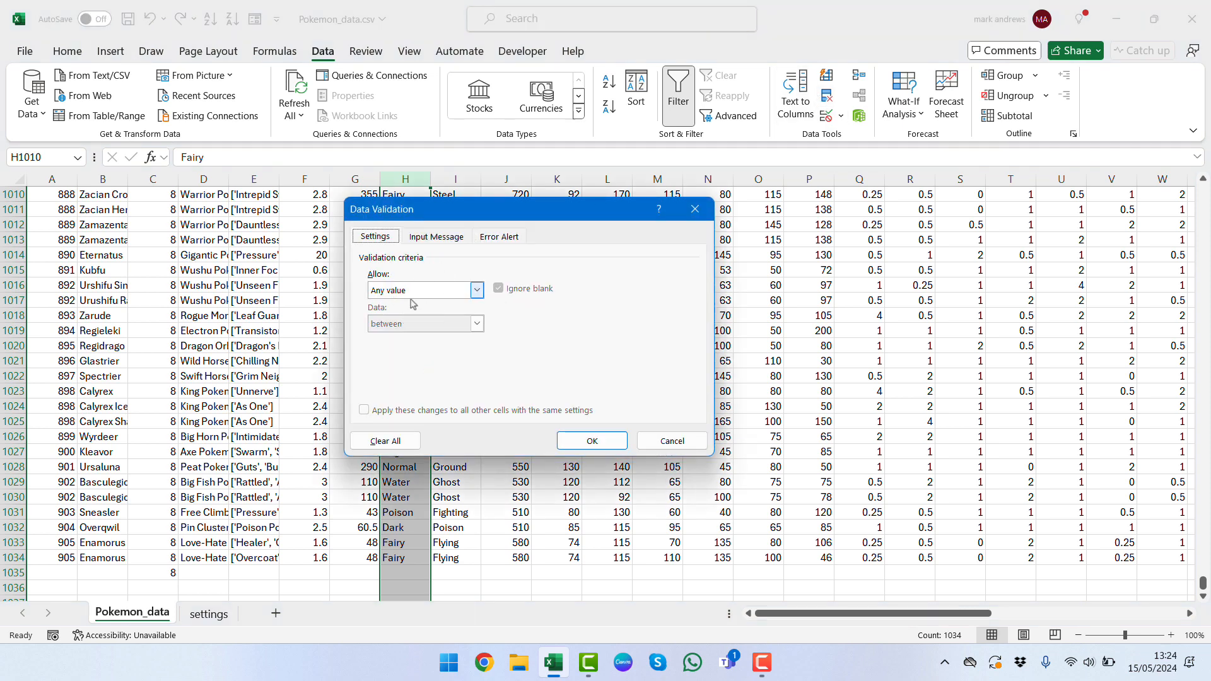
pyautogui.click(478, 290)
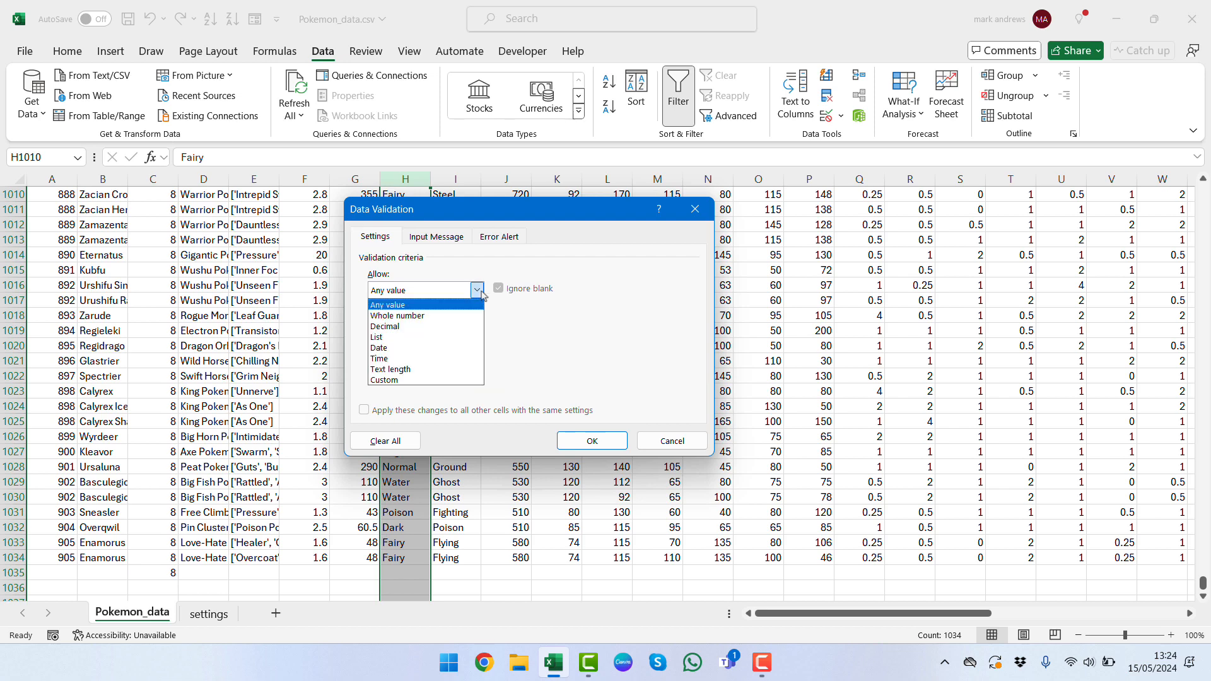
pyautogui.click(444, 338)
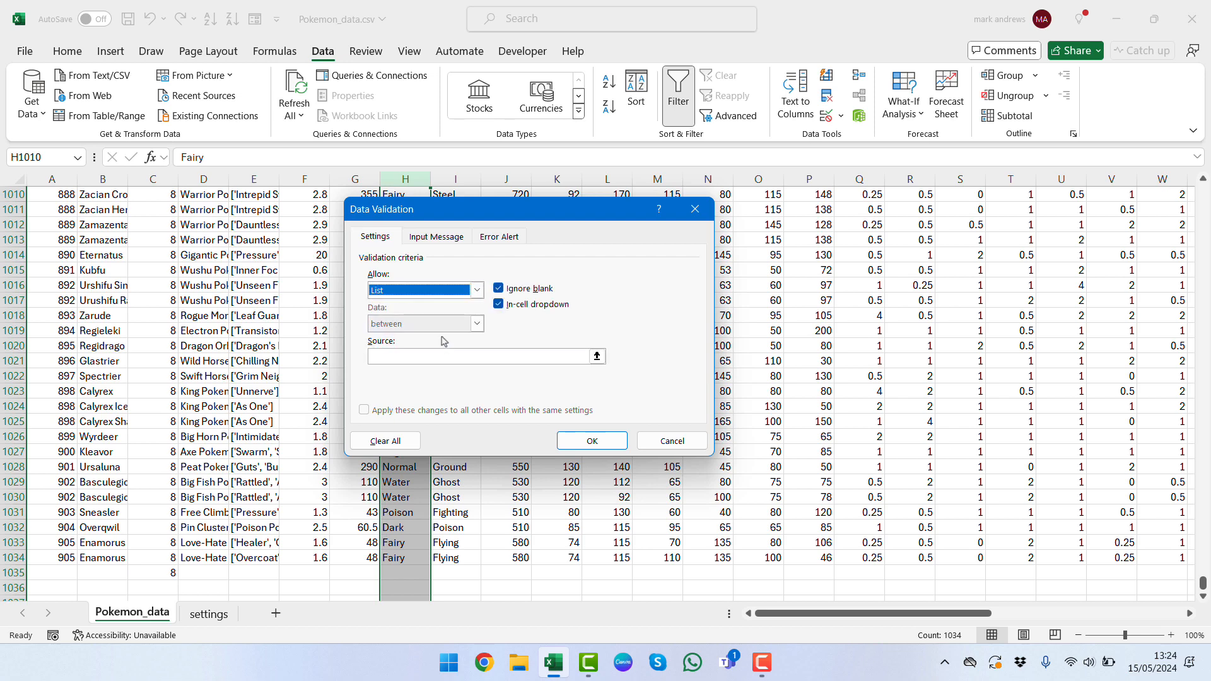
# Step: Set the list source to =settings!$A$2:$A$19 and apply the validation
pyautogui.click(431, 357)
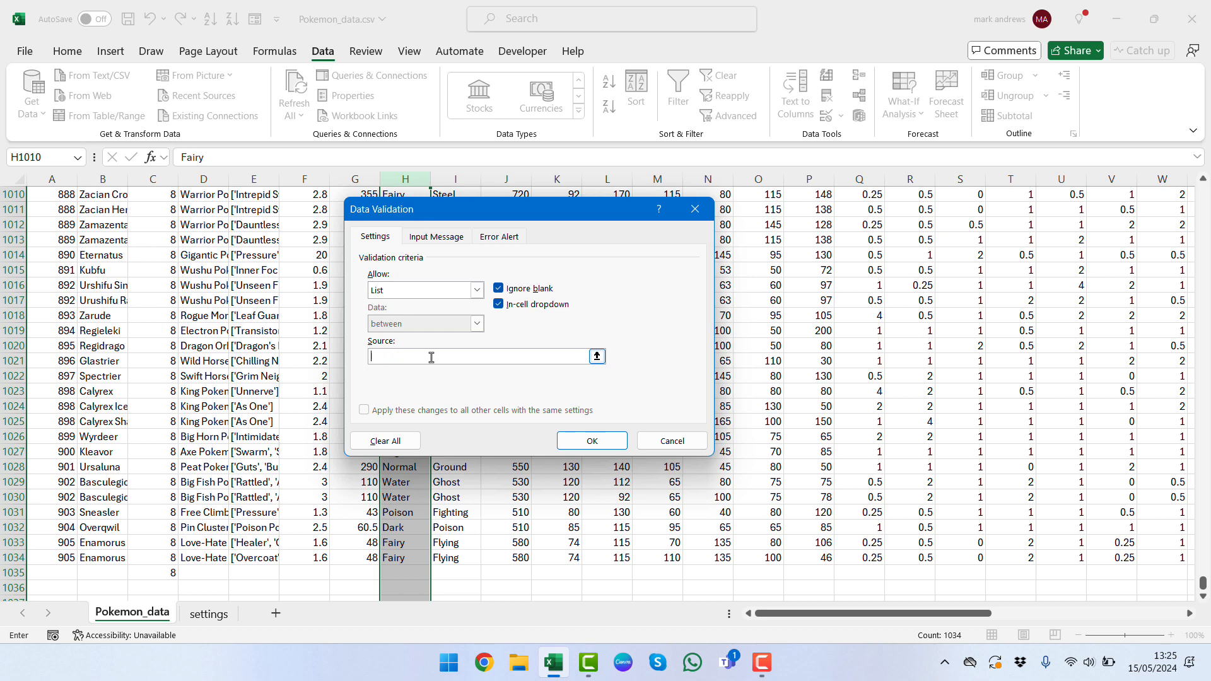
pyautogui.click(597, 357)
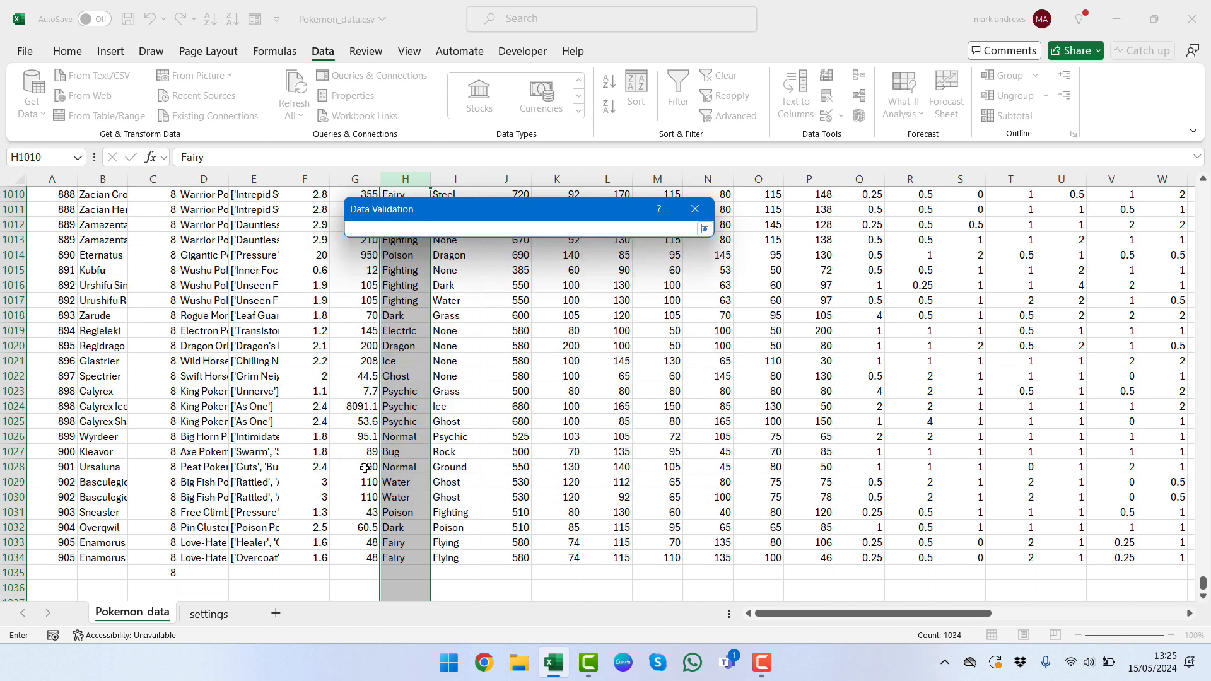
pyautogui.click(206, 618)
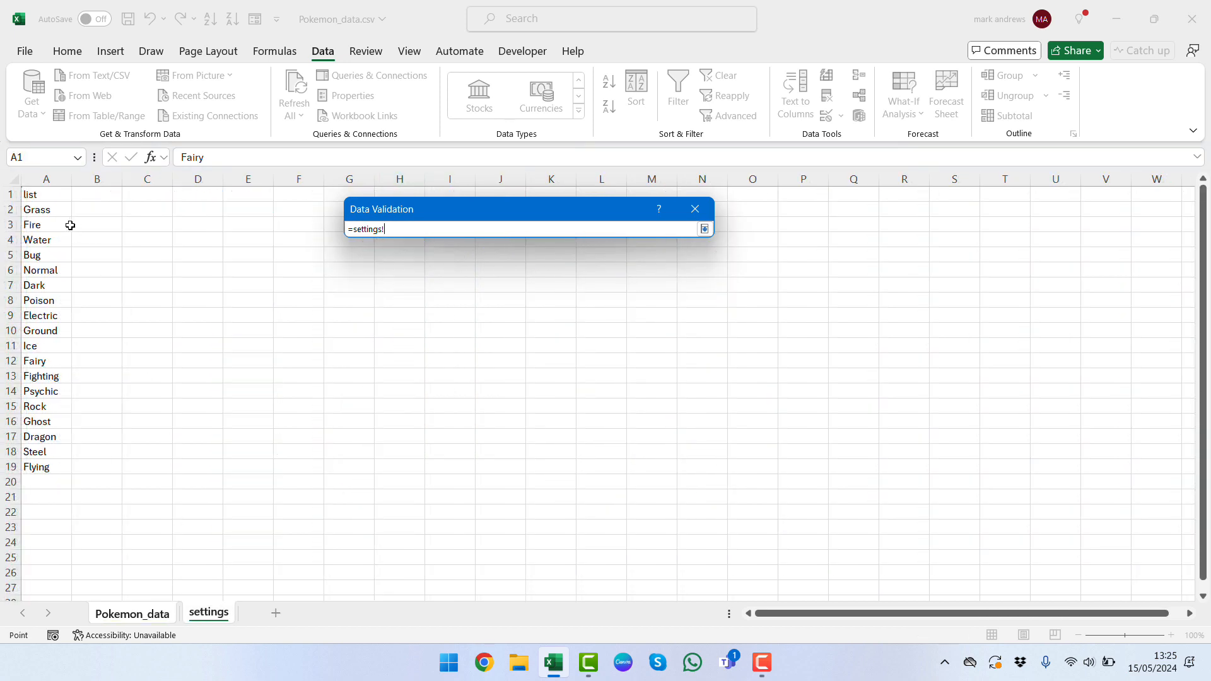
pyautogui.click(49, 214)
pyautogui.hotkey('ctrl', 'shift', 'Down')
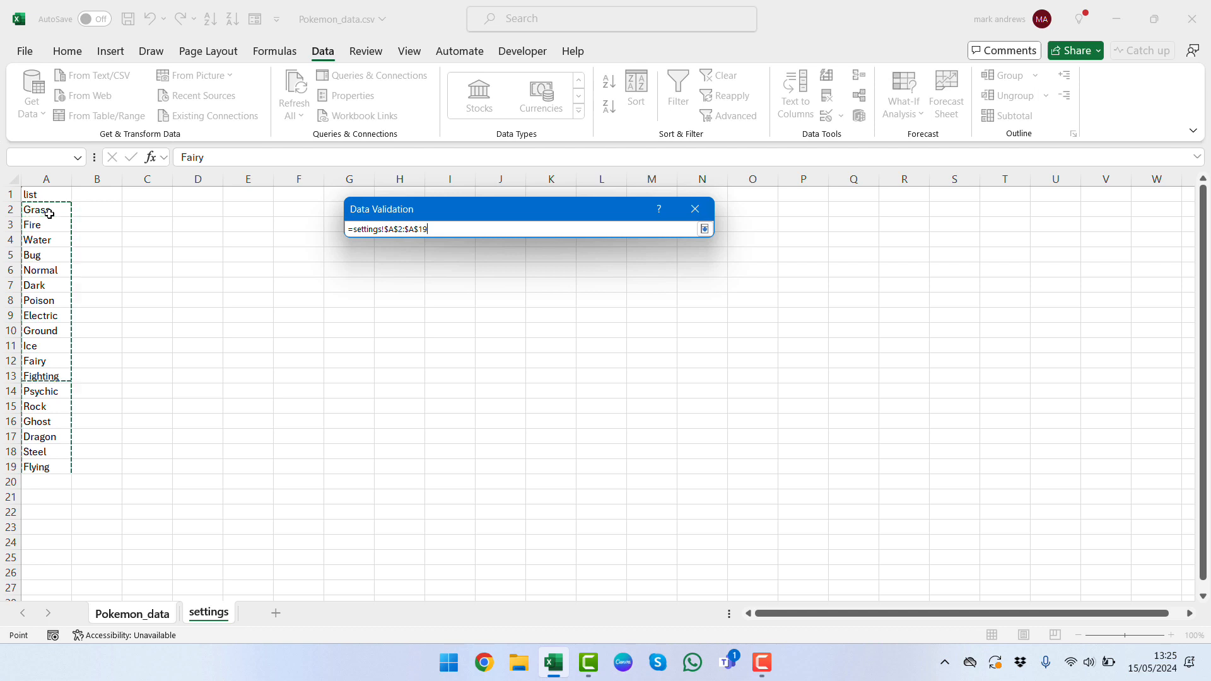
pyautogui.press('Return')
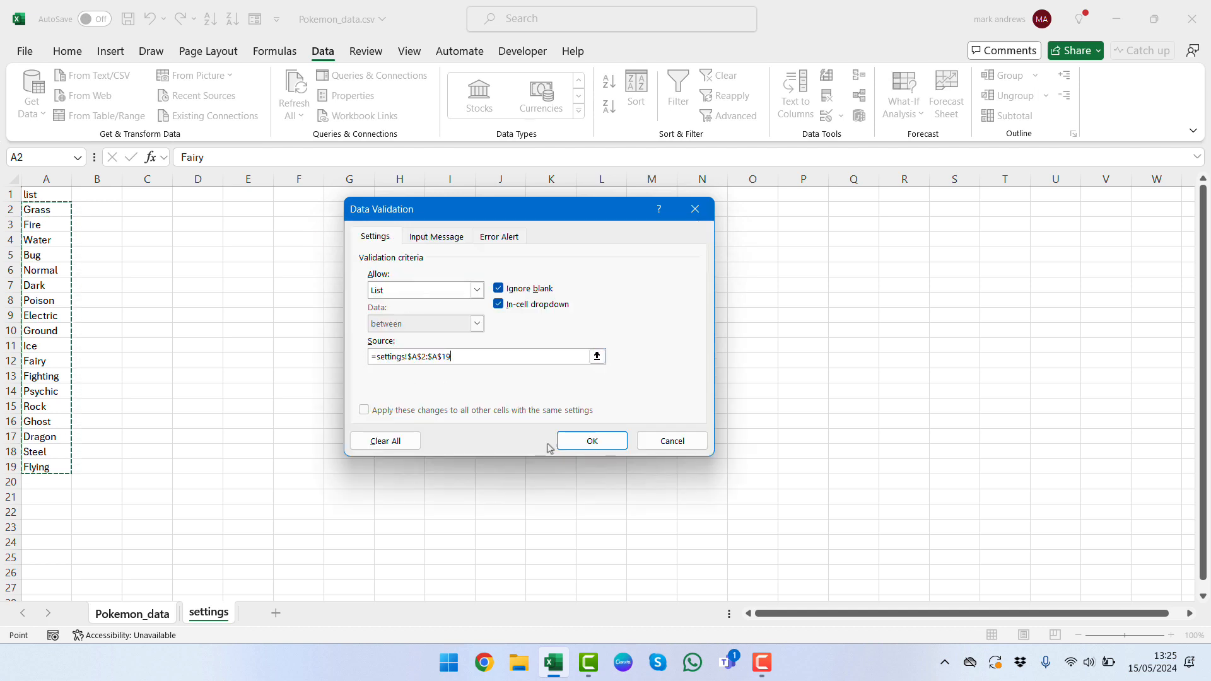
pyautogui.click(573, 447)
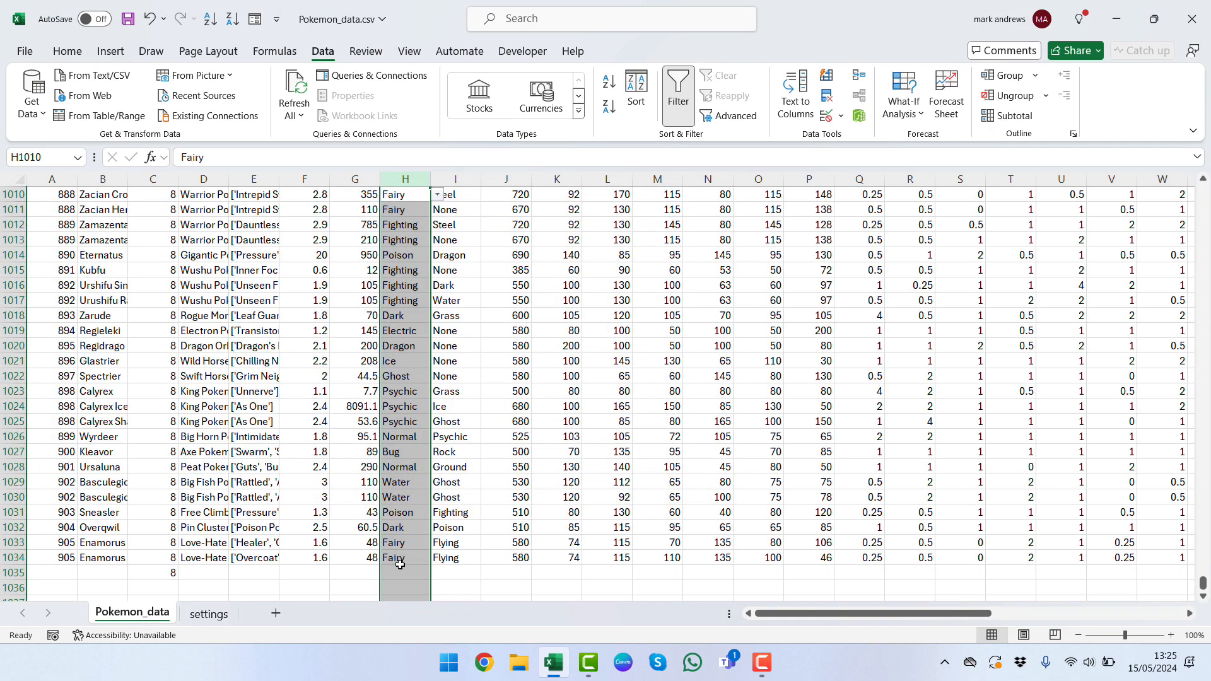
# Step: Test the type1 dropdown by choosing Bug in H1035, Fairy in H1036 and Electric in H1037
pyautogui.click(400, 574)
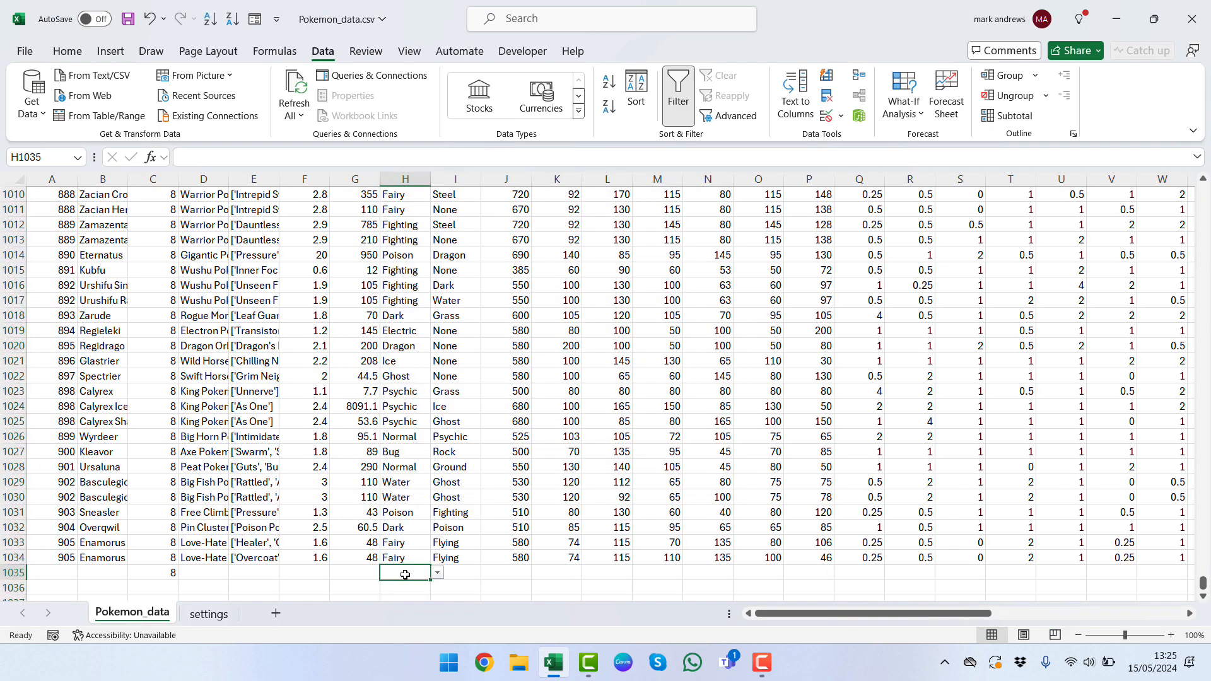
pyautogui.click(438, 573)
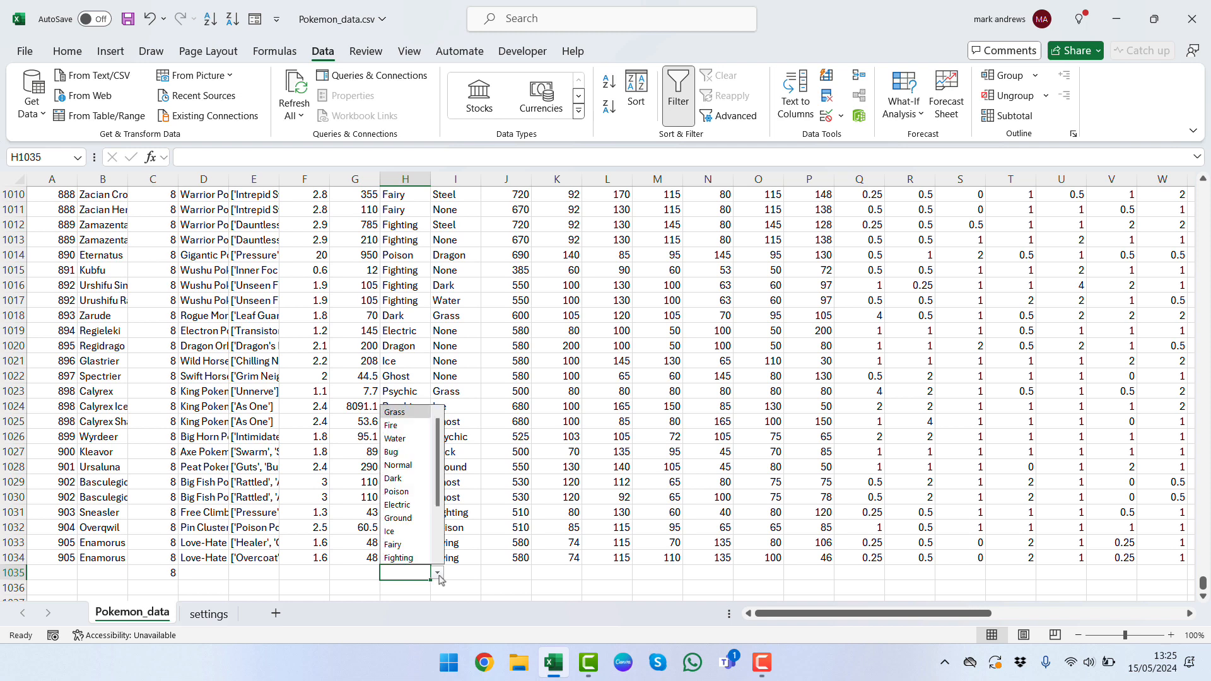
pyautogui.click(402, 451)
pyautogui.scroll(-2, 406, 452)
pyautogui.moveTo(404, 492); pyautogui.dragTo(443, 495)
pyautogui.click(438, 493)
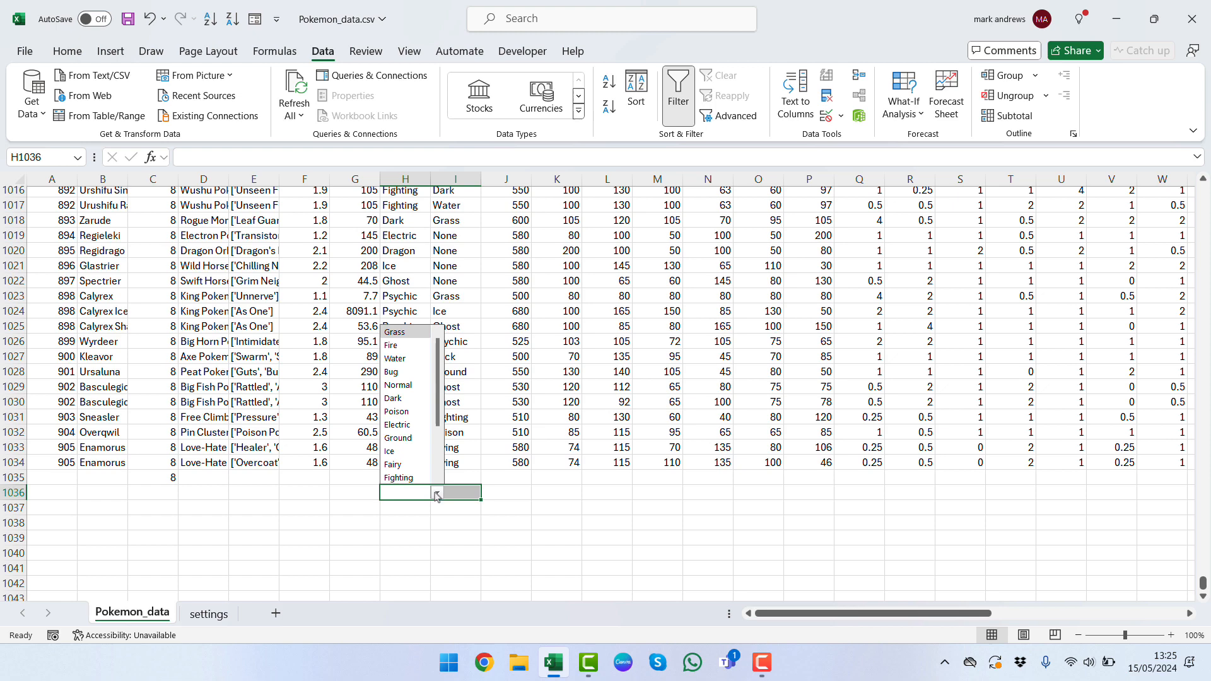
pyautogui.click(403, 464)
pyautogui.click(408, 509)
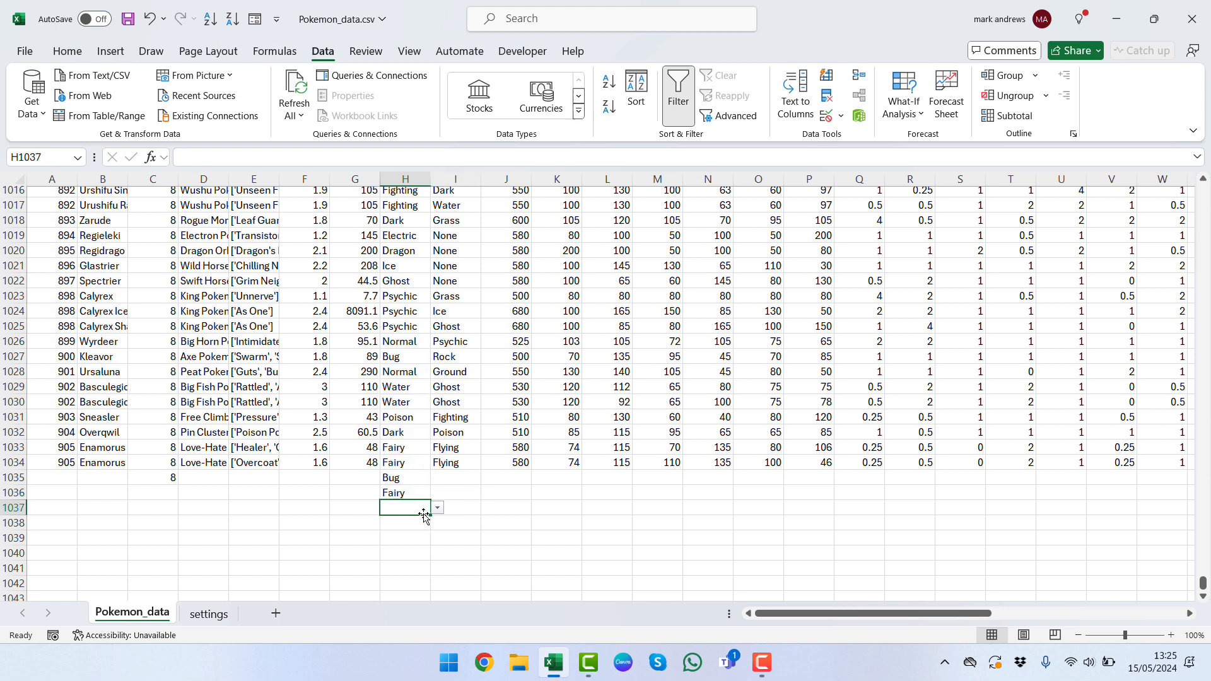
pyautogui.click(438, 510)
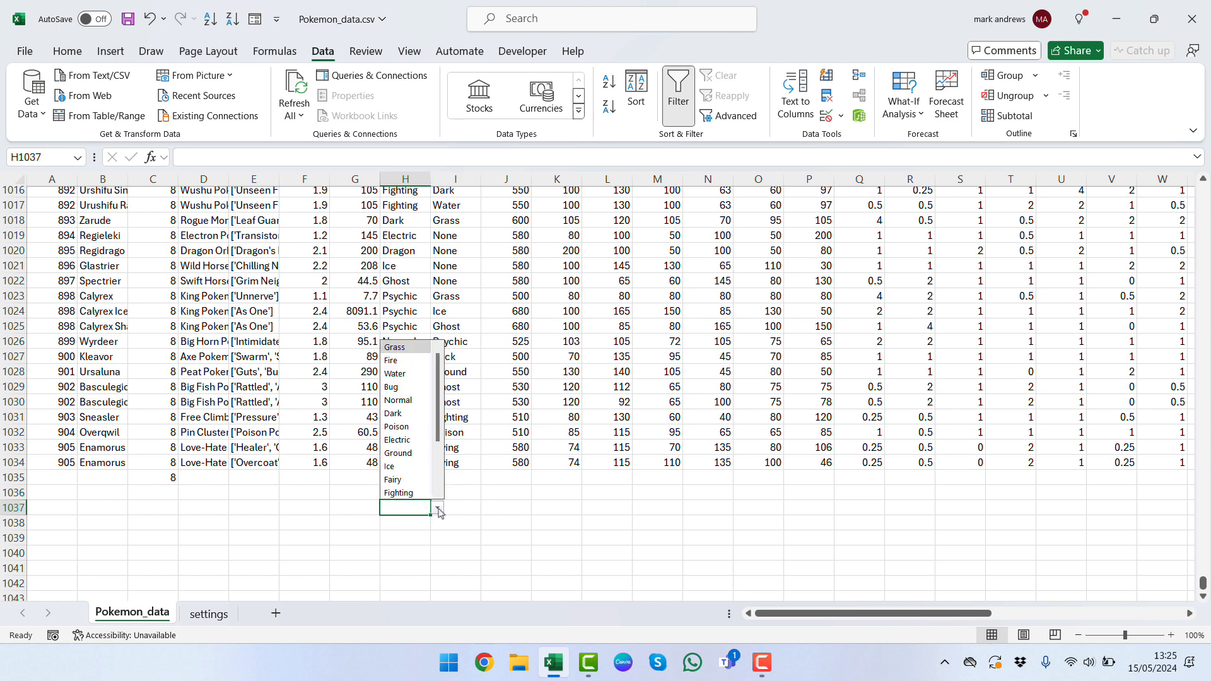
pyautogui.click(411, 443)
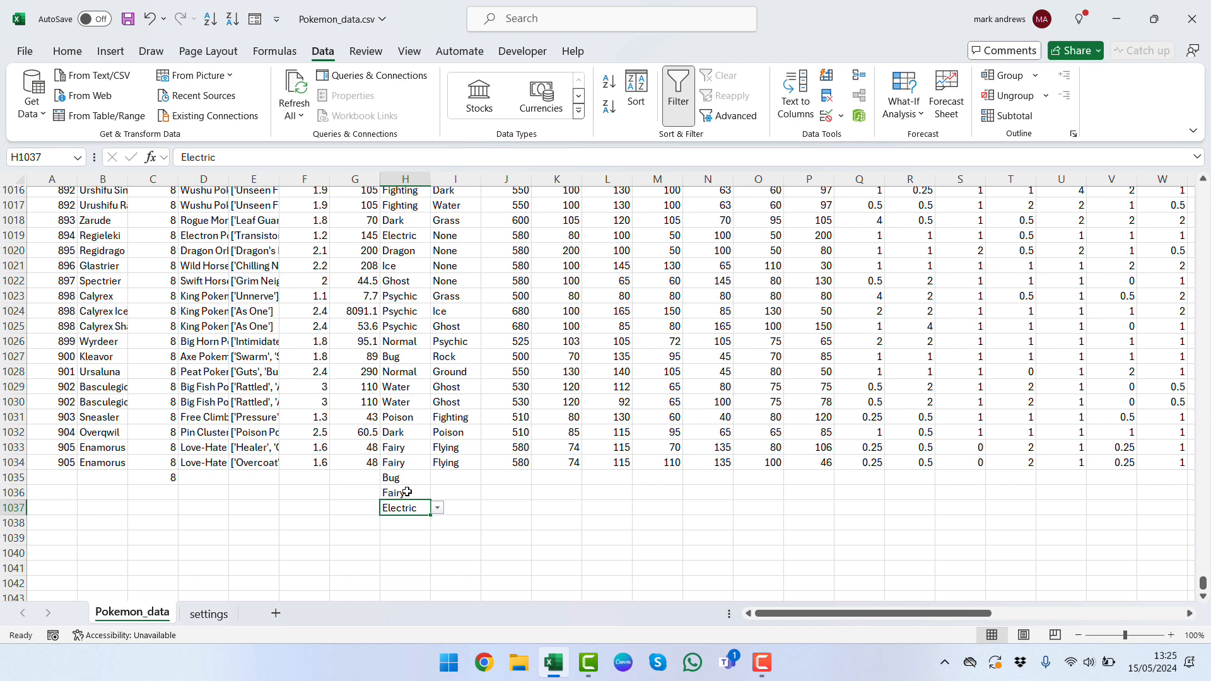
# Step: Sort the type list in A2:A19 of the settings sheet in ascending order, A to Z
pyautogui.hotkey('ctrl', 'pagedown')
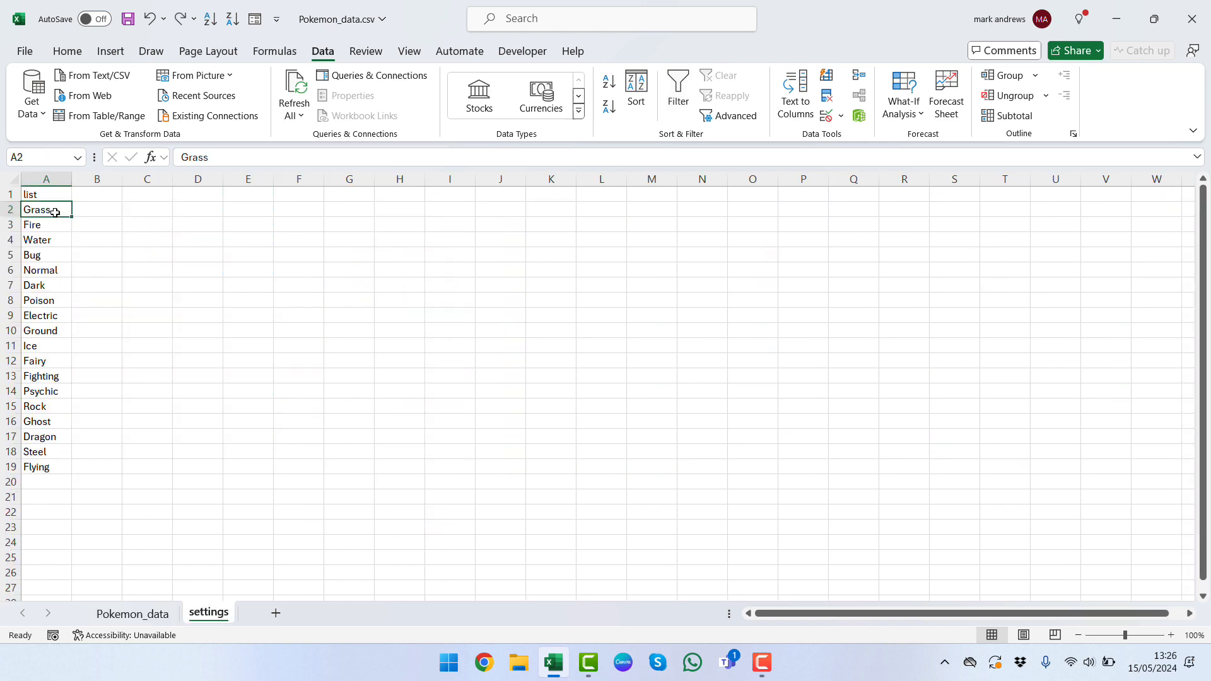
pyautogui.hotkey('ctrl', 'shift', 'Down')
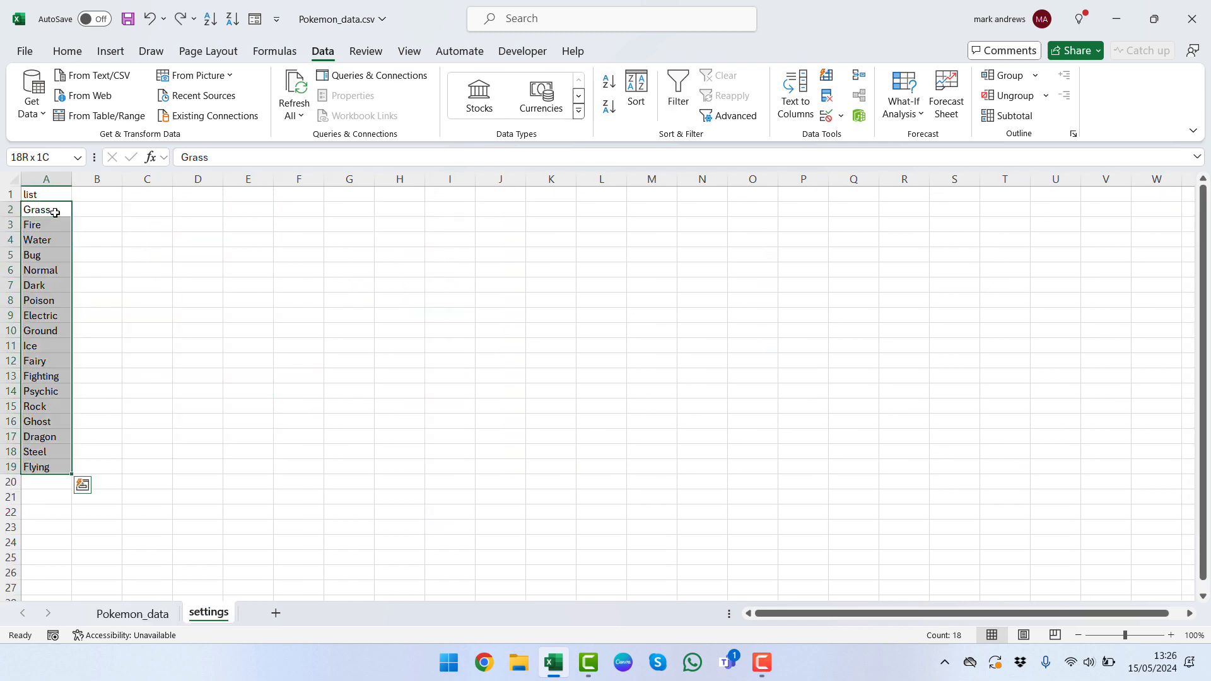
pyautogui.click(609, 84)
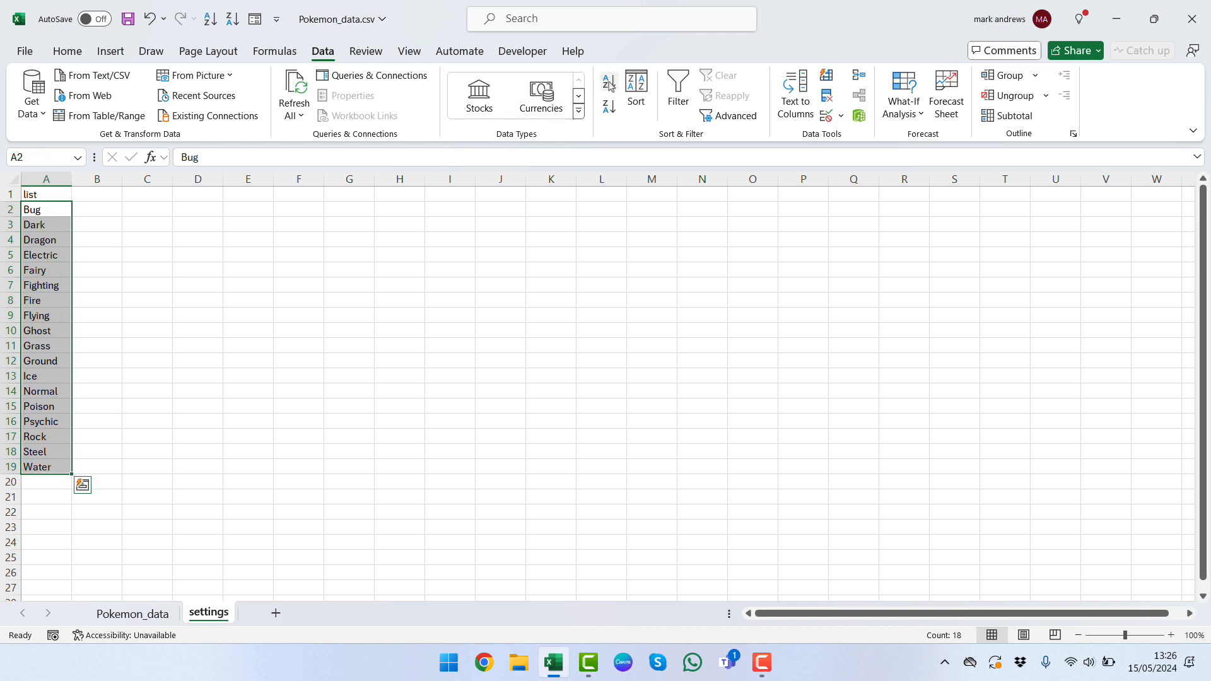
pyautogui.click(240, 313)
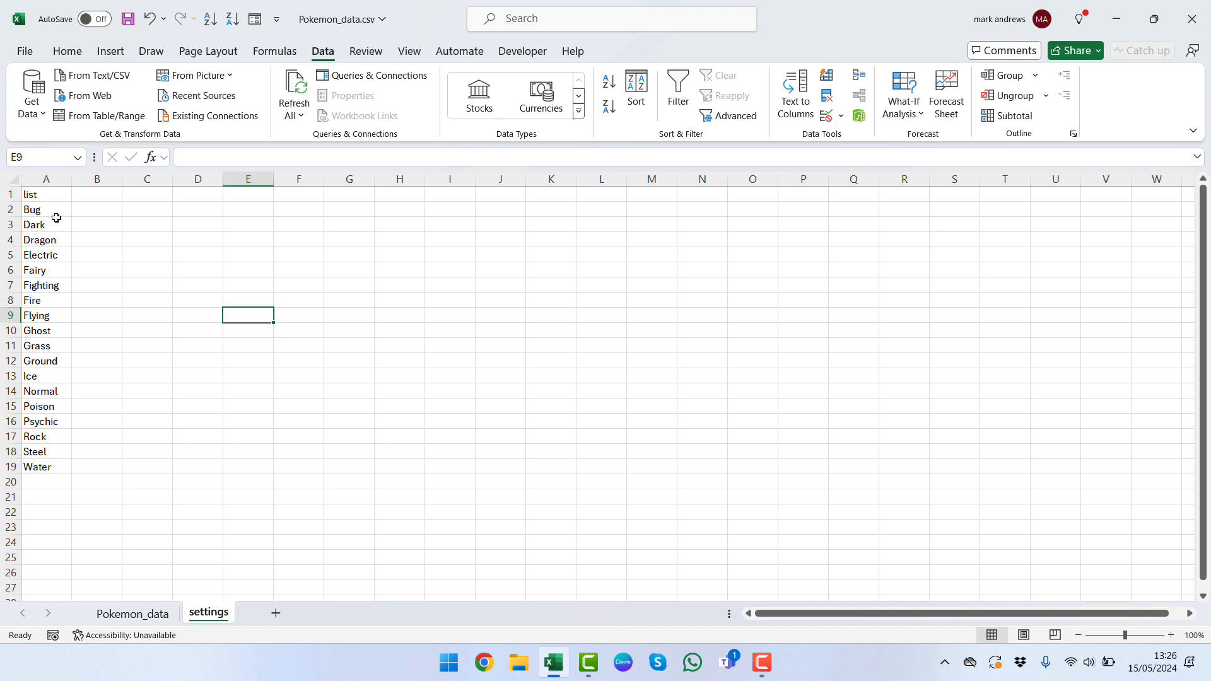
pyautogui.click(56, 218)
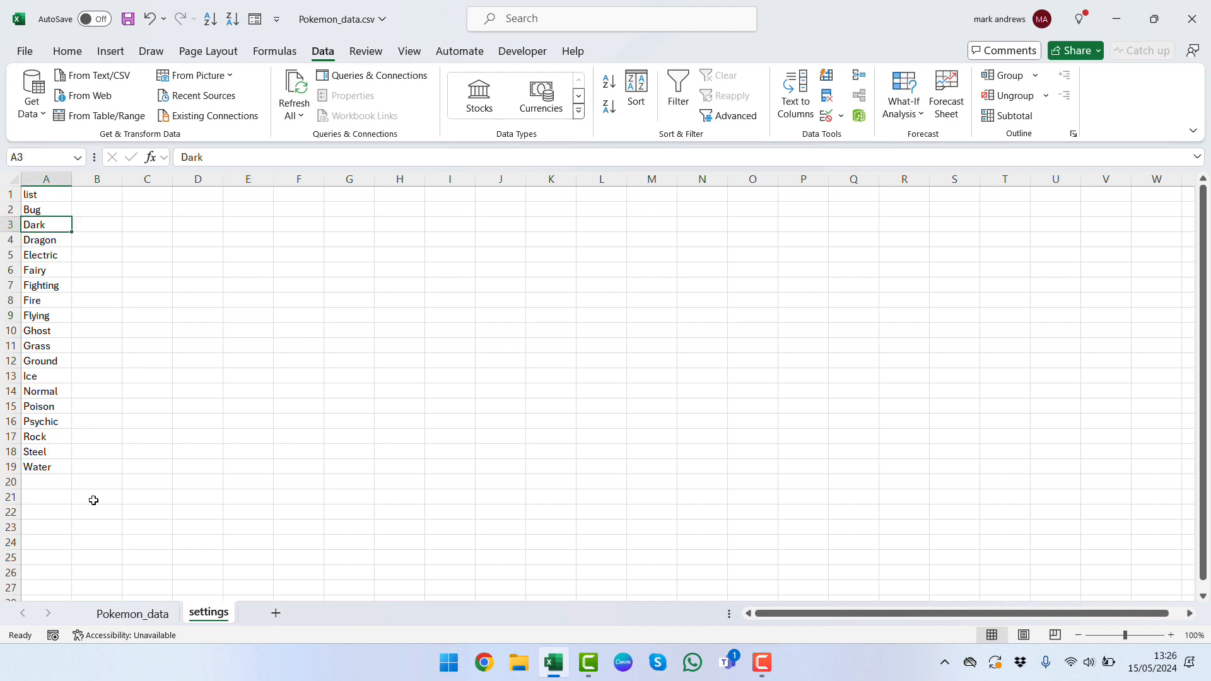
# Step: Choose Water from the type1 dropdown in H1038 on the Pokemon_data sheet
pyautogui.click(134, 615)
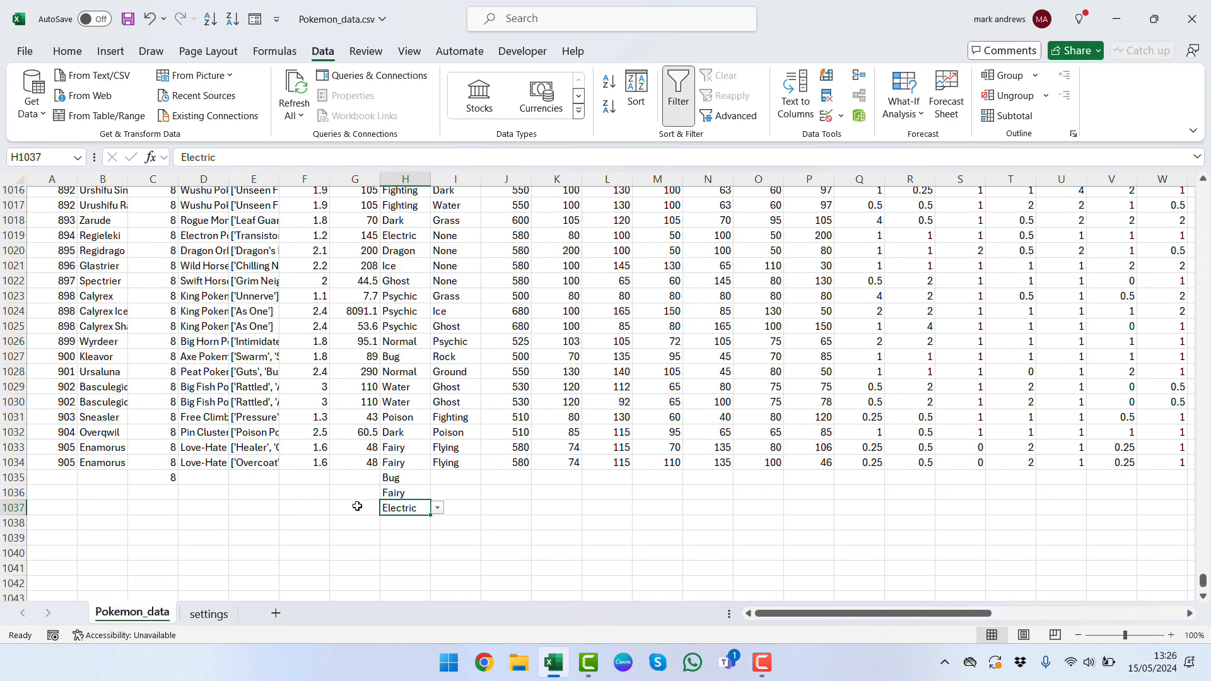
pyautogui.click(416, 523)
pyautogui.click(436, 523)
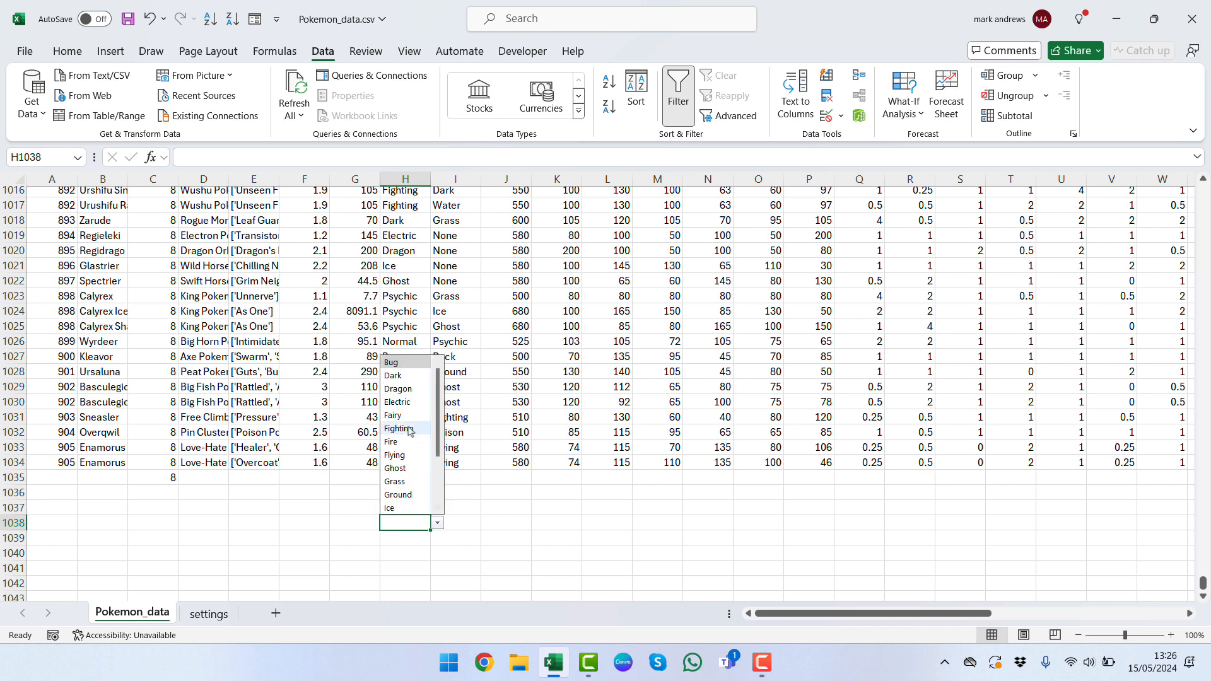
pyautogui.scroll(-2, 405, 460)
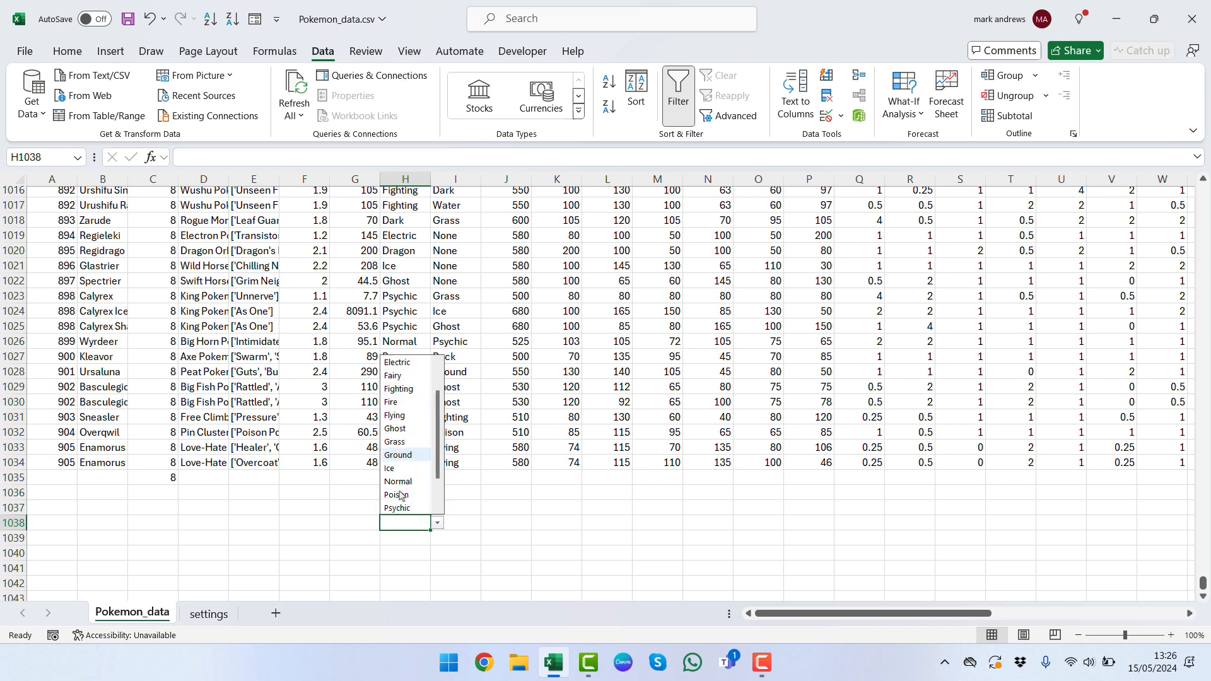
pyautogui.click(396, 509)
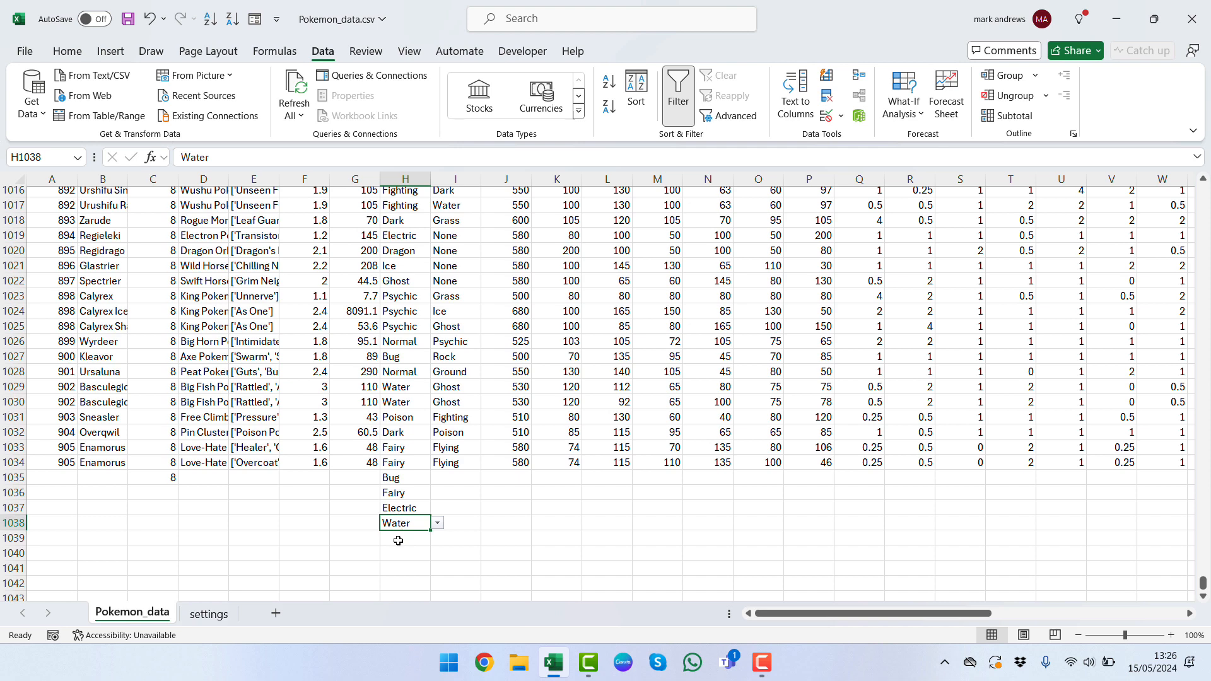
# Step: Add TEST to the end of the type list in A20 of the settings sheet
pyautogui.click(207, 614)
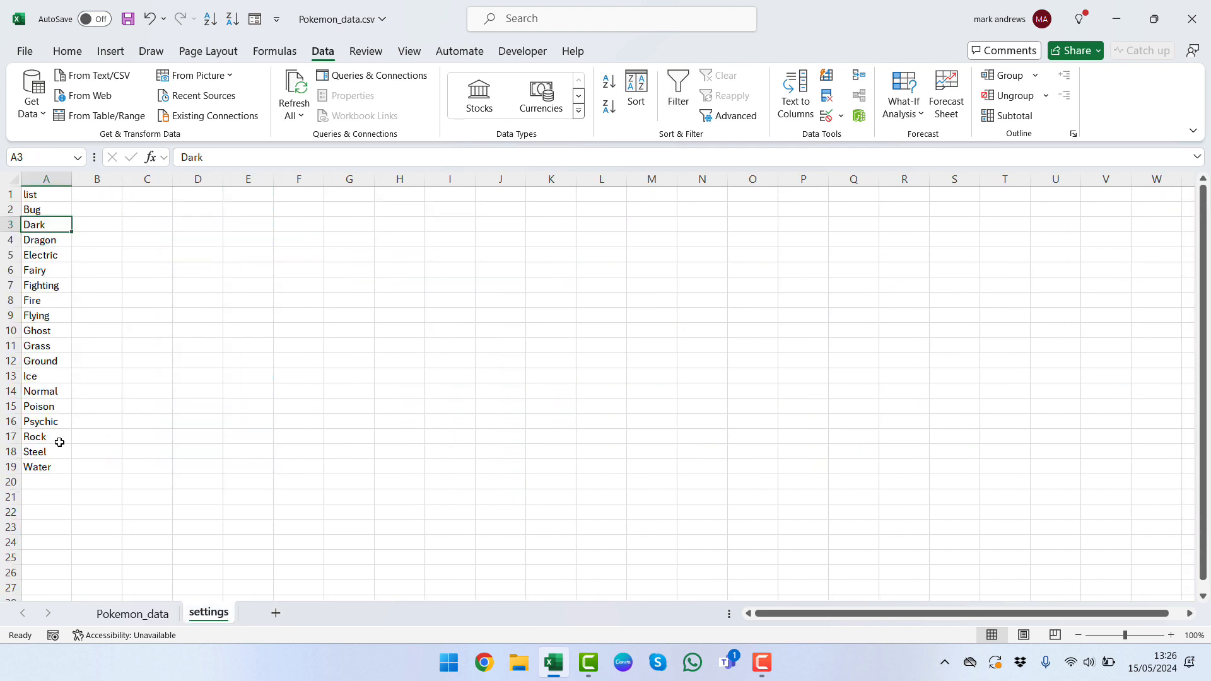
pyautogui.click(48, 489)
pyautogui.write('TEST')
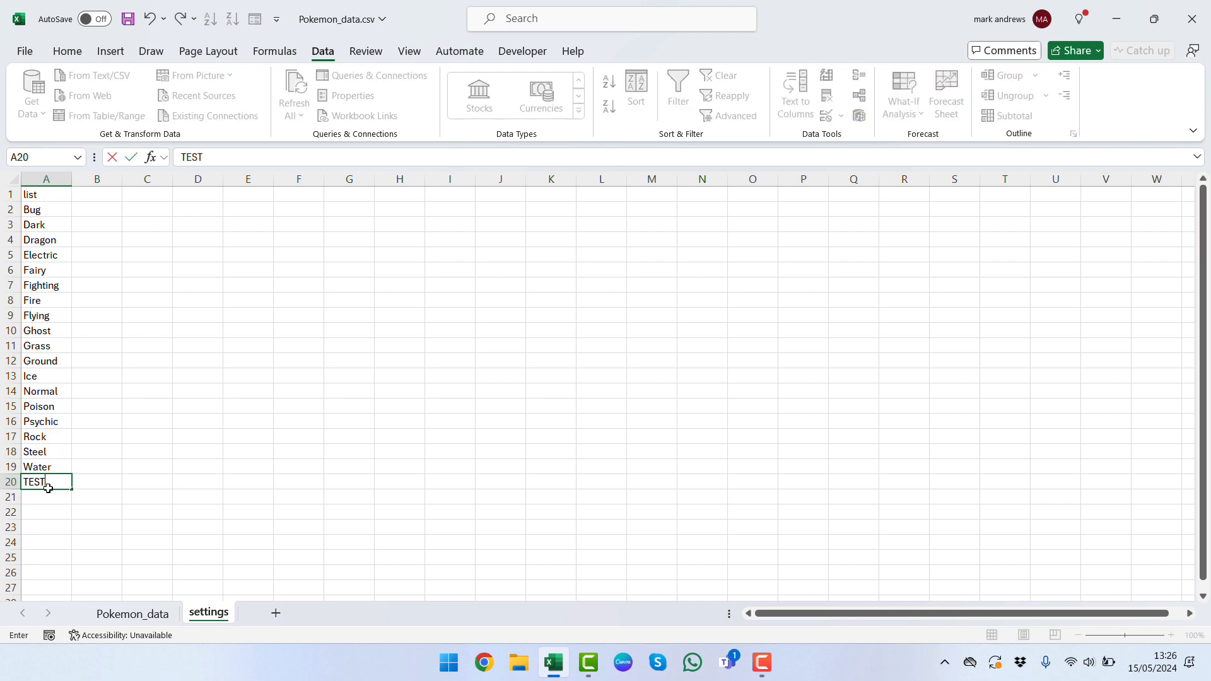
pyautogui.press('Return')
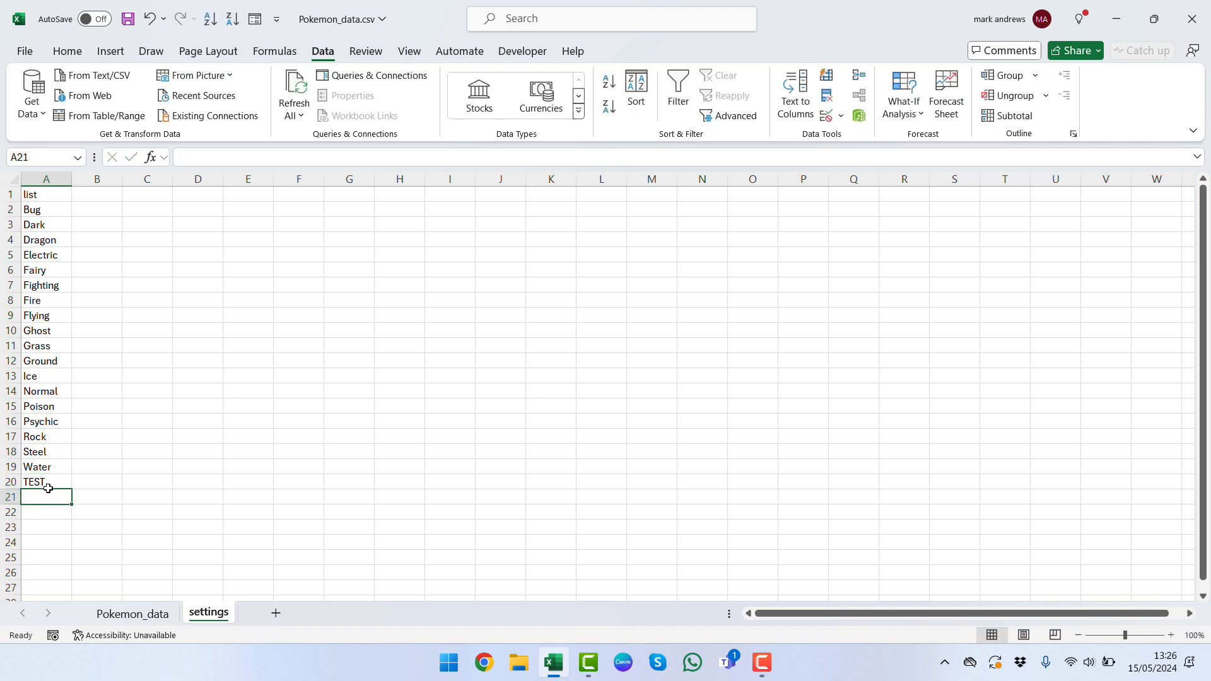
# Step: Check the type1 dropdown in H1039 on the Pokemon_data sheet for the added TEST entry
pyautogui.click(131, 615)
pyautogui.click(406, 539)
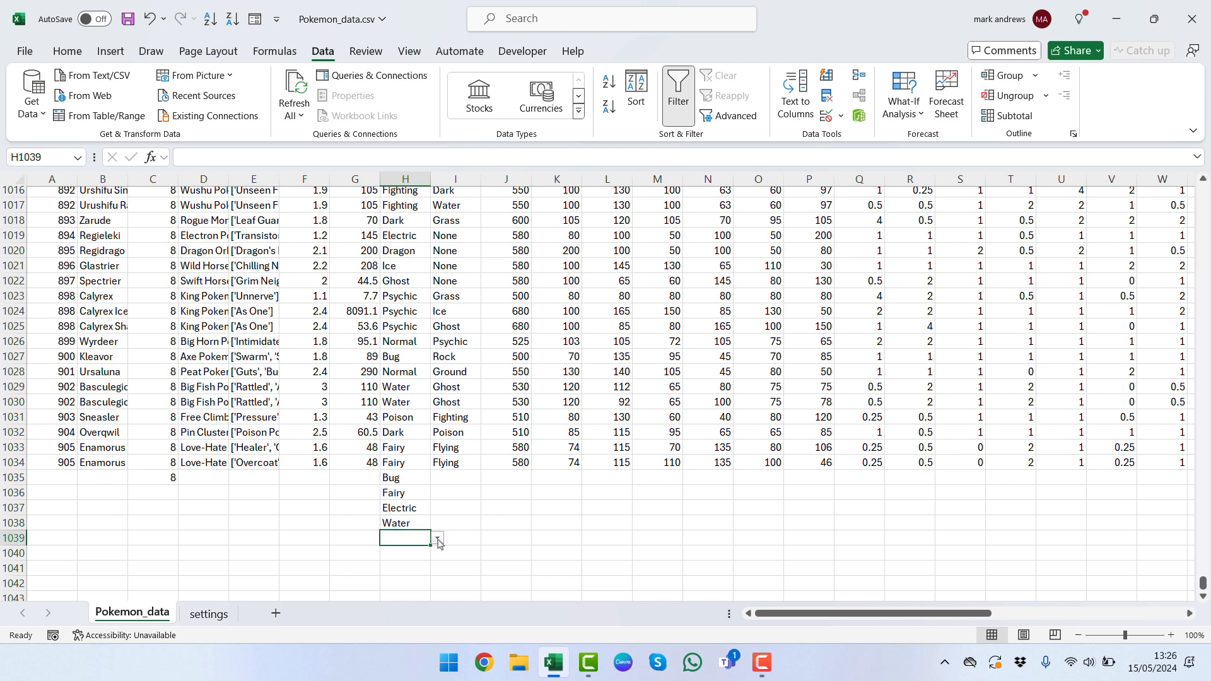
pyautogui.click(437, 538)
pyautogui.scroll(-2, 421, 494)
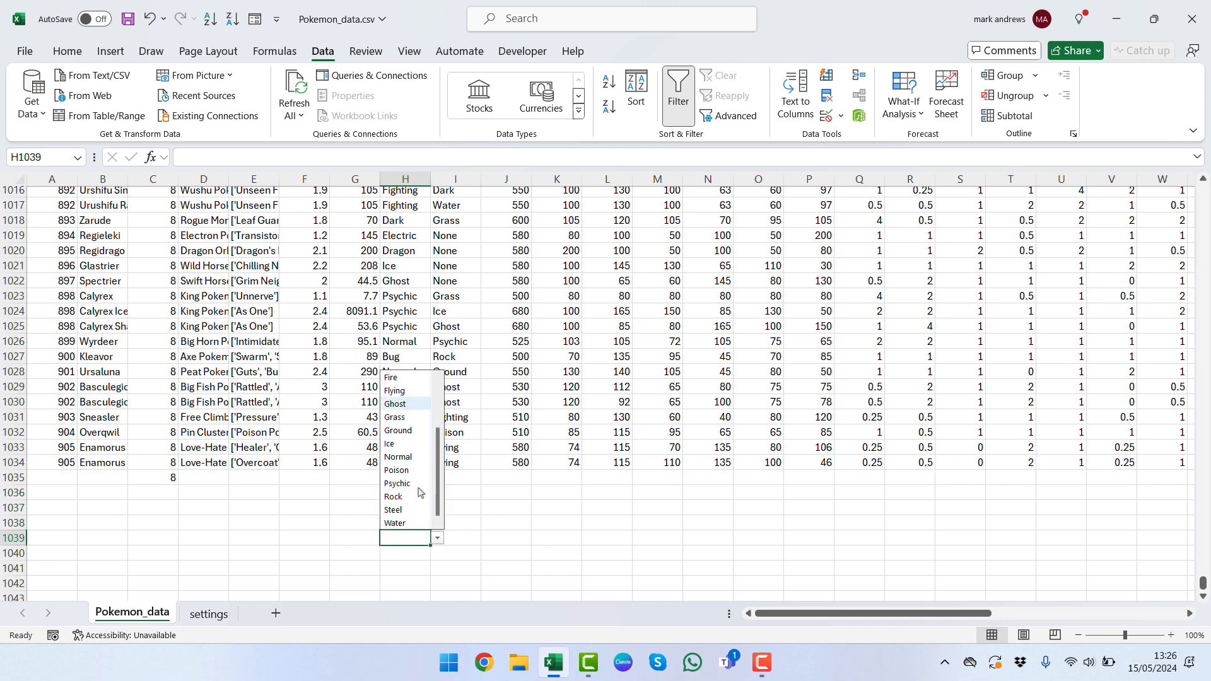
pyautogui.click(448, 507)
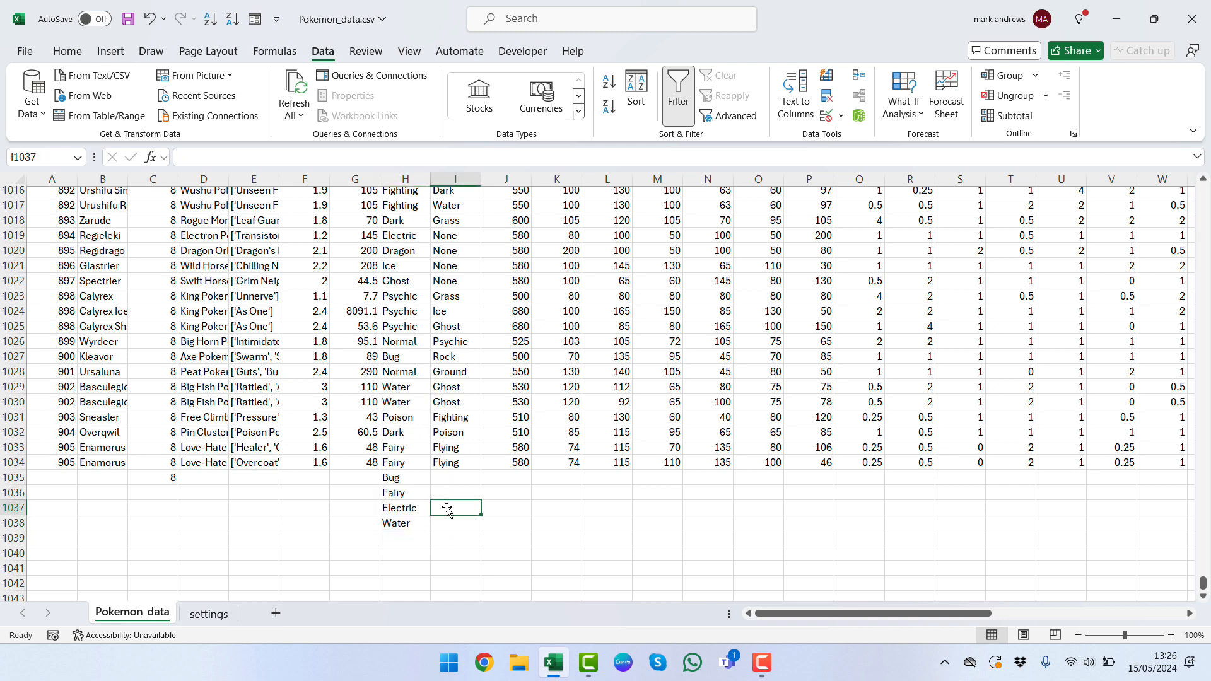
# Step: Change the list source of the validation on the type1 column H to =settings!$A$2:$A$20 and apply it
pyautogui.click(209, 614)
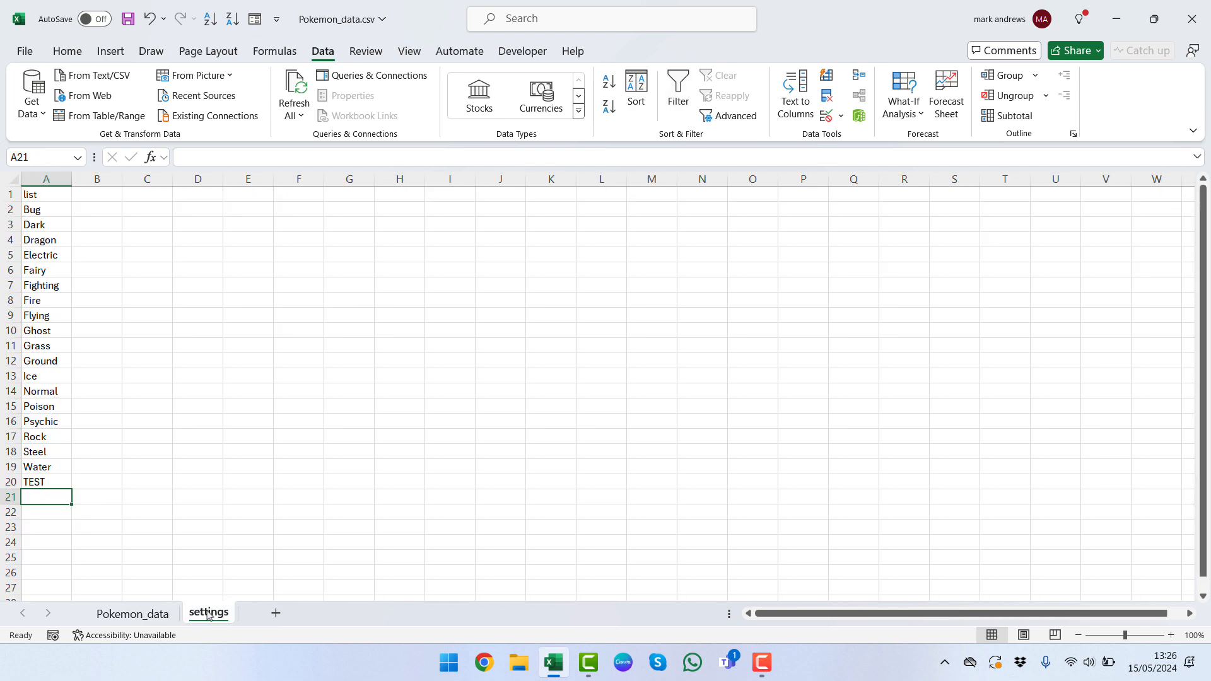
pyautogui.click(55, 183)
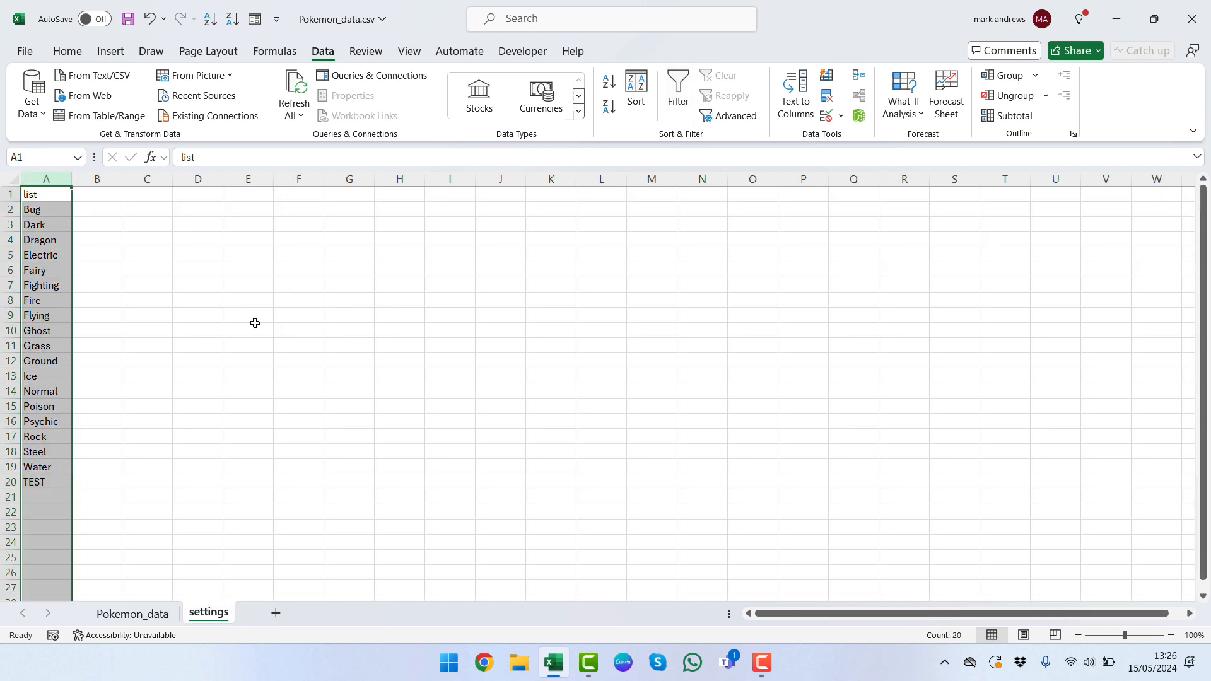
pyautogui.click(146, 621)
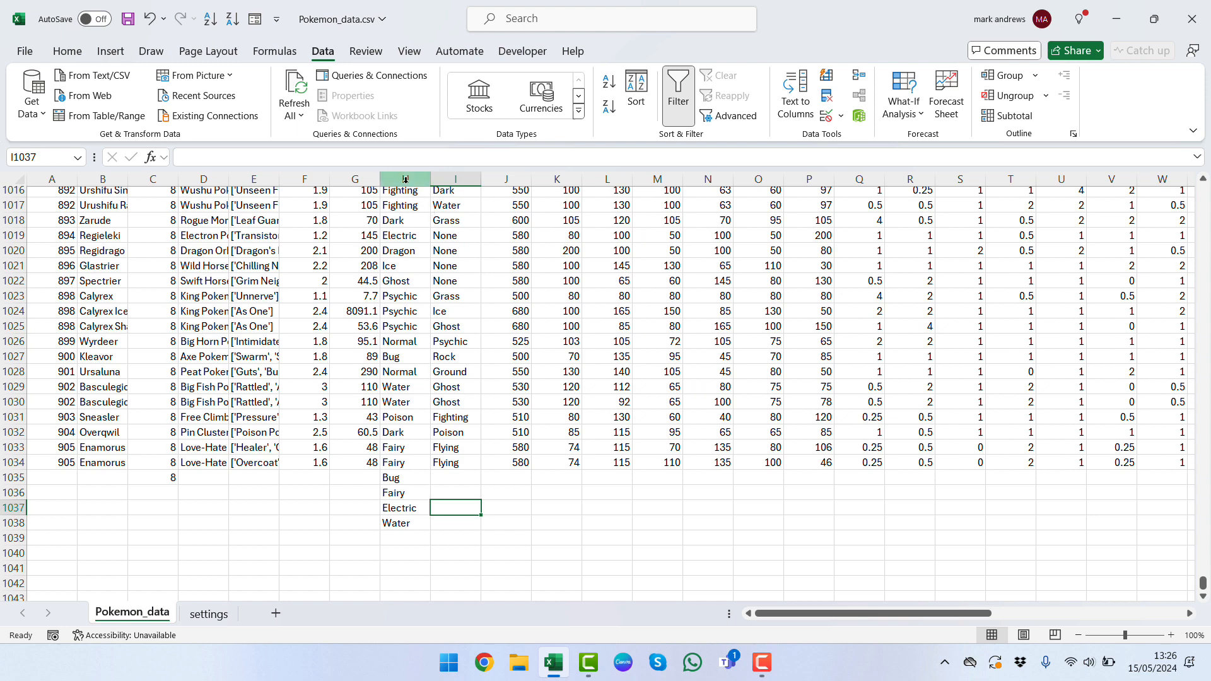
pyautogui.click(406, 180)
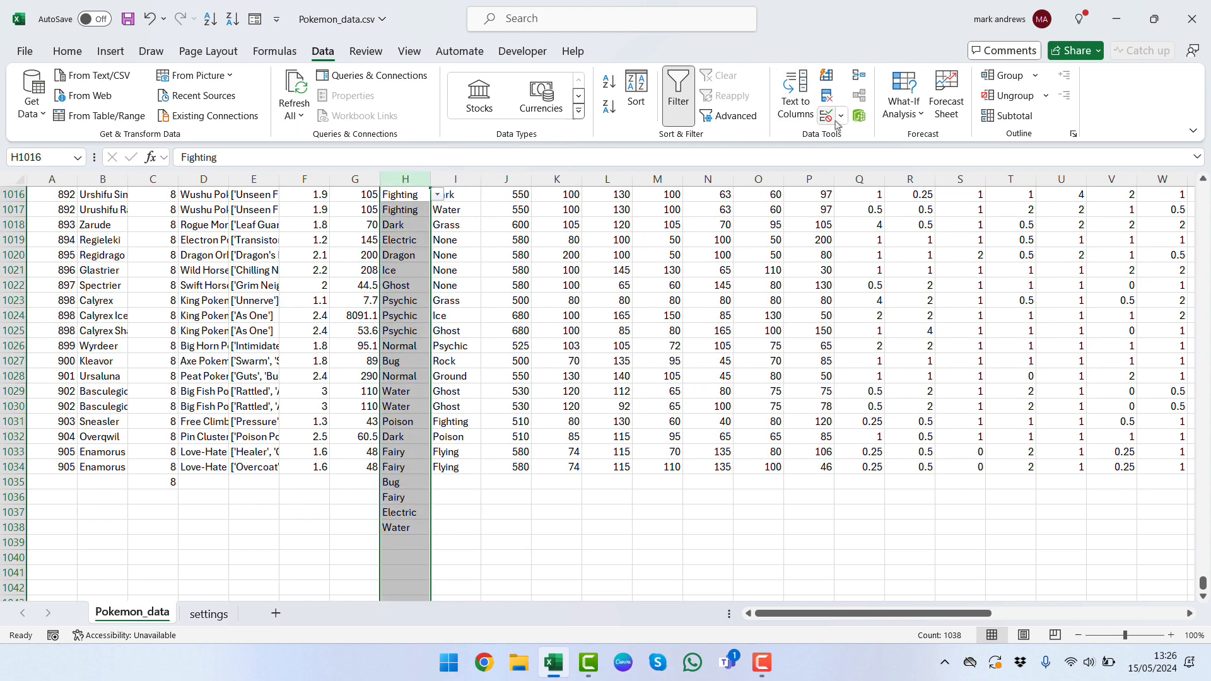
pyautogui.click(827, 117)
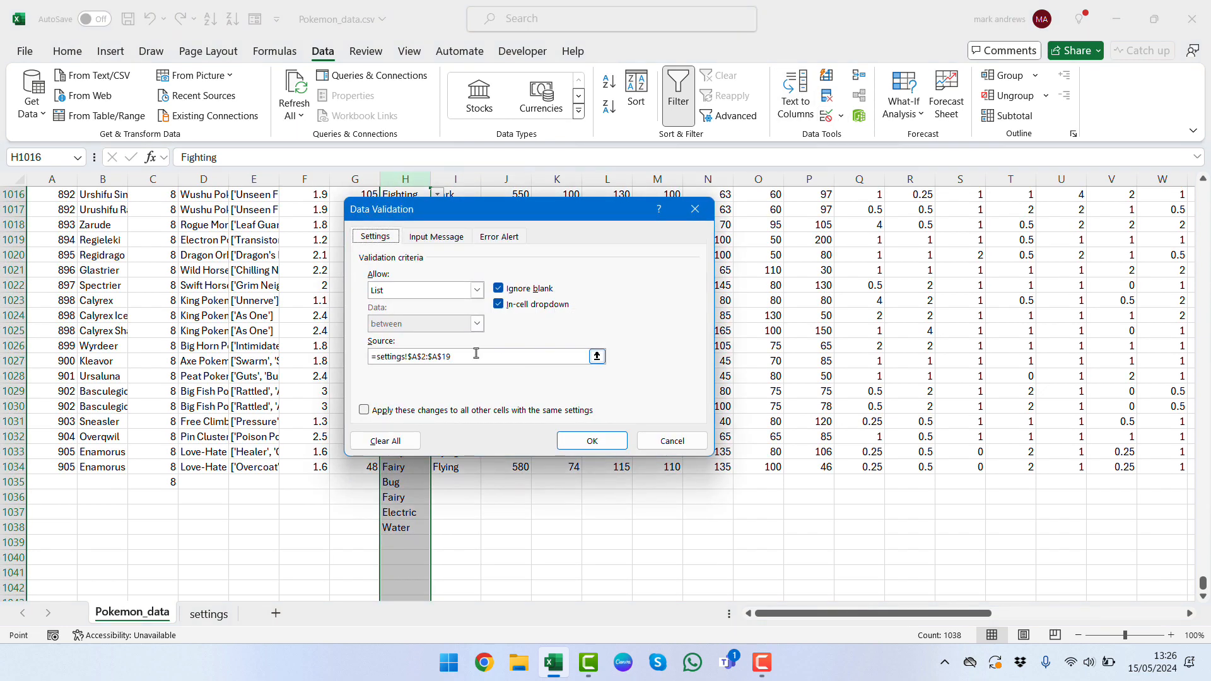
pyautogui.click(477, 354)
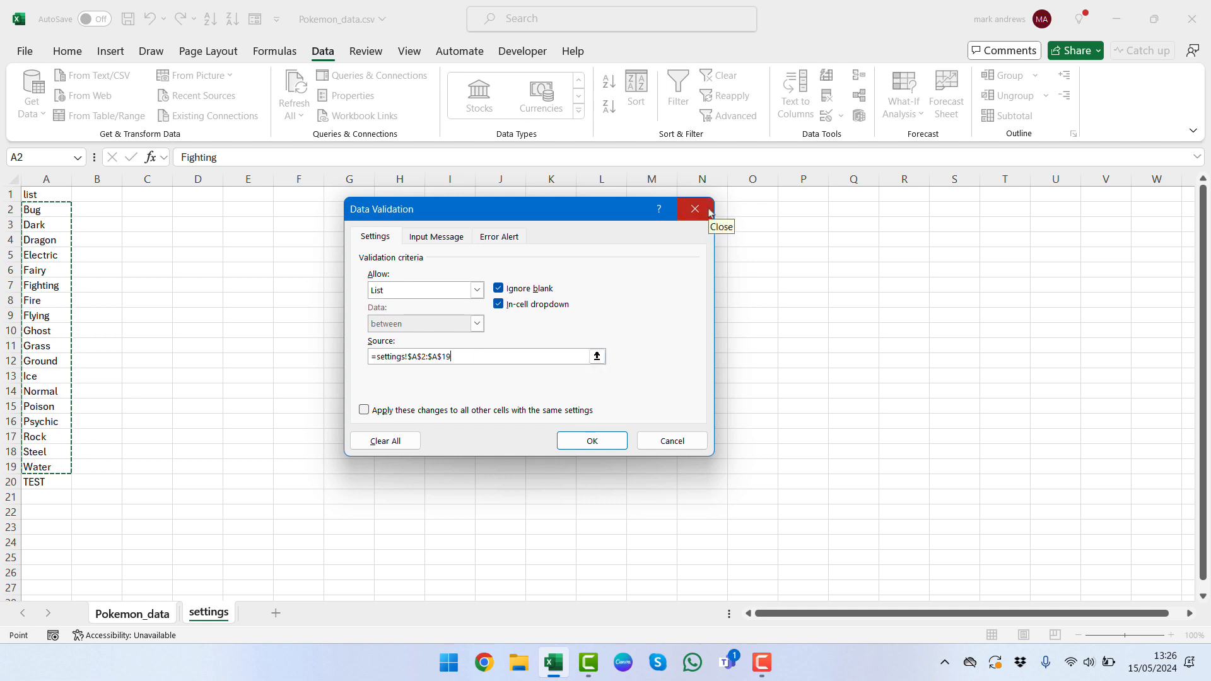
pyautogui.press('BackSpace')
pyautogui.press('BackSpace')
pyautogui.write('2')
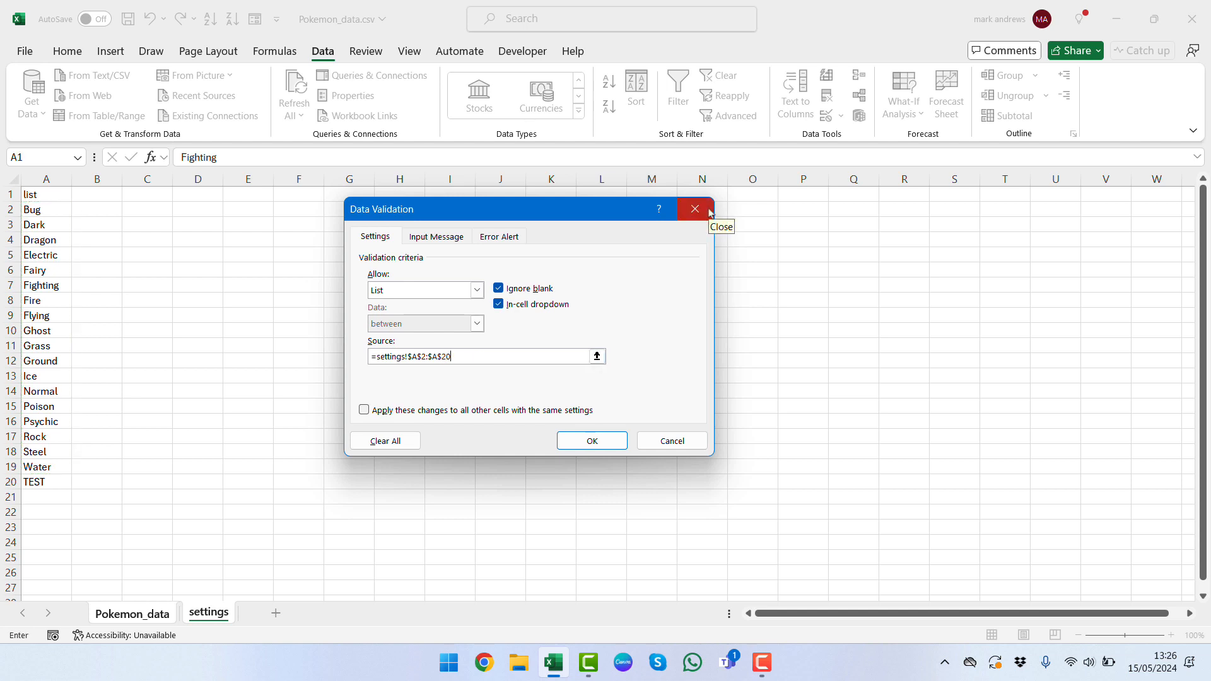
pyautogui.write('0')
pyautogui.click(709, 212)
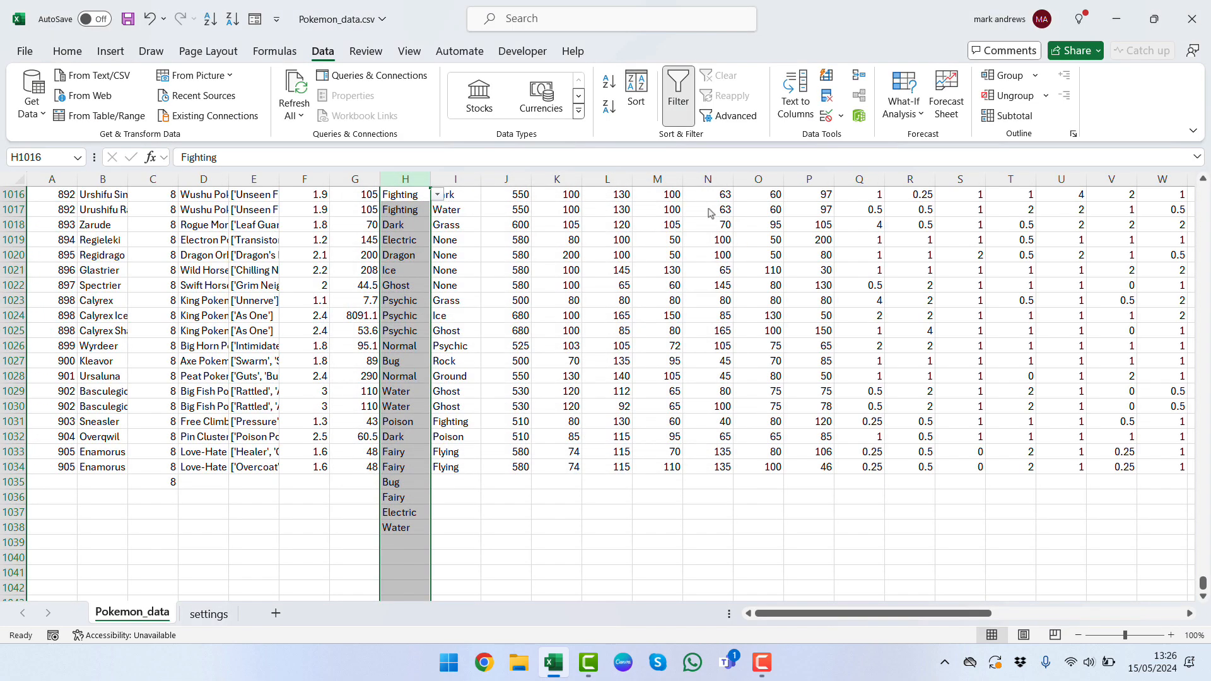
# Step: Look through the type1 dropdown in H1039 for TEST with the extended source and close it without choosing
pyautogui.click(406, 541)
pyautogui.click(437, 542)
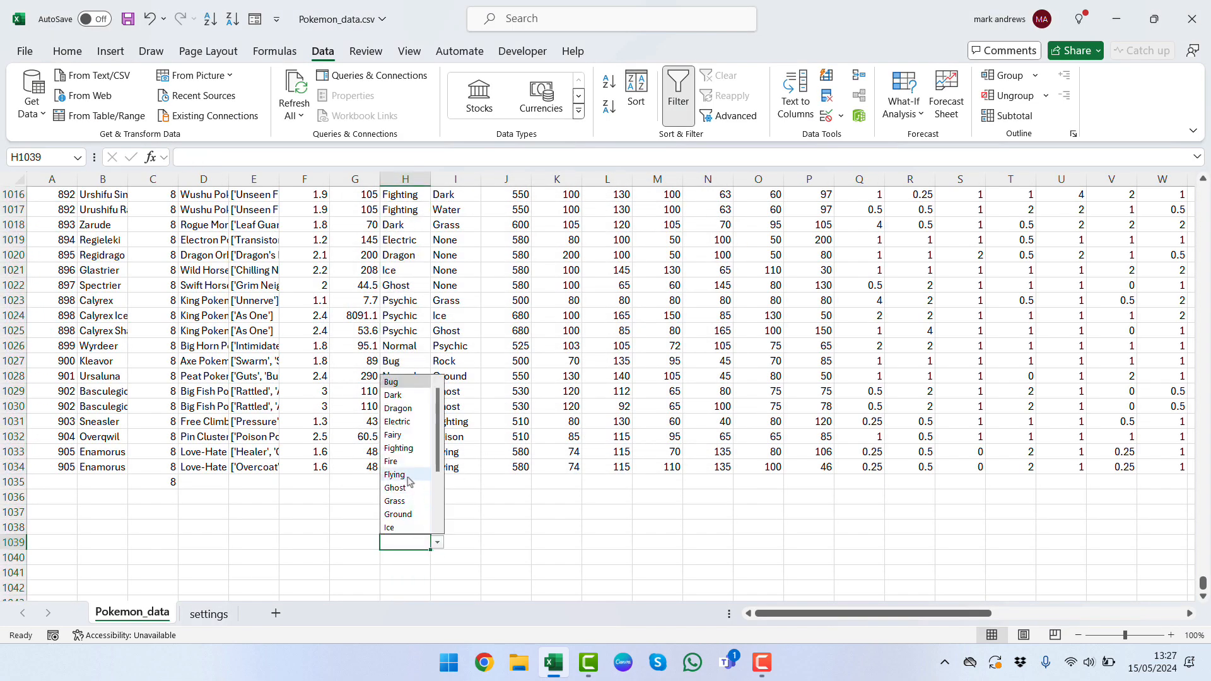
pyautogui.scroll(-3, 404, 460)
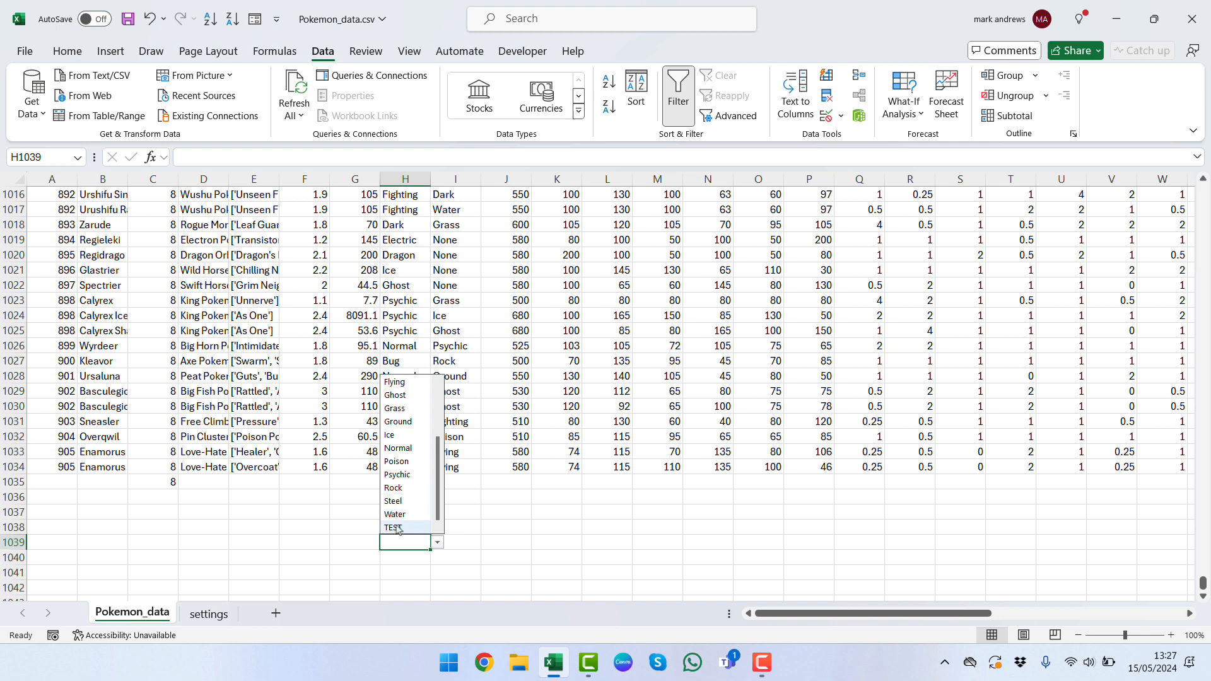
pyautogui.click(347, 522)
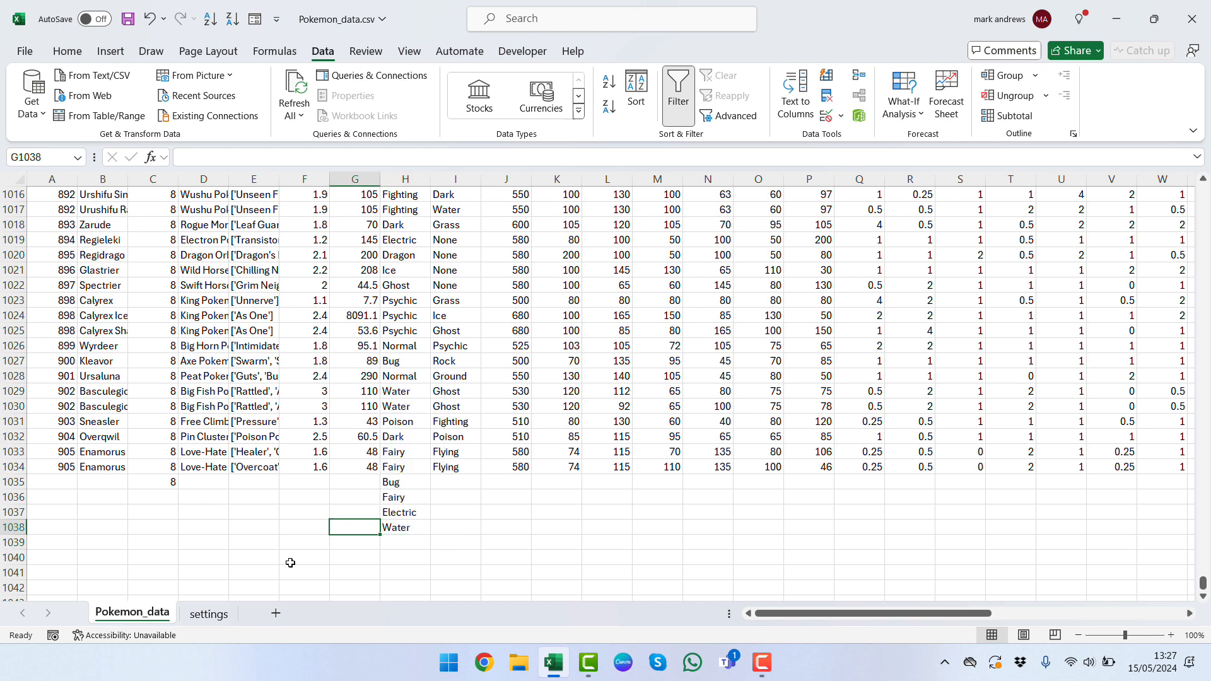
# Step: Enter TEST in A20 directly below Water in the type list on the settings sheet
pyautogui.click(209, 614)
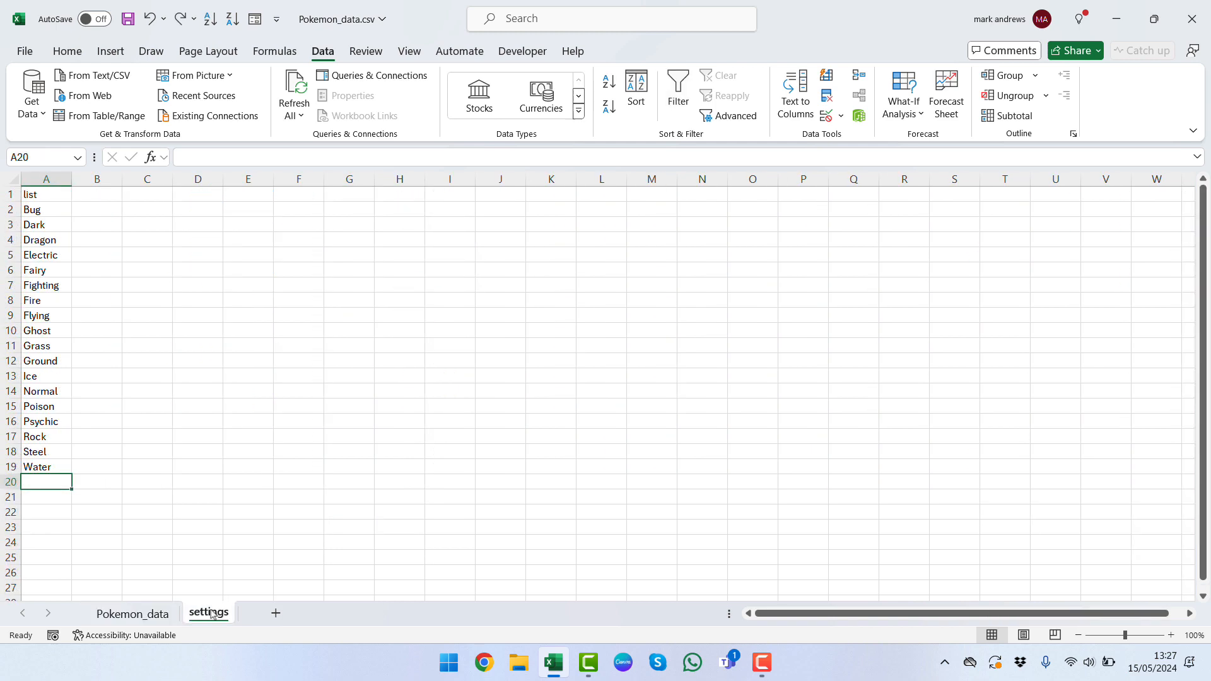
pyautogui.write('T')
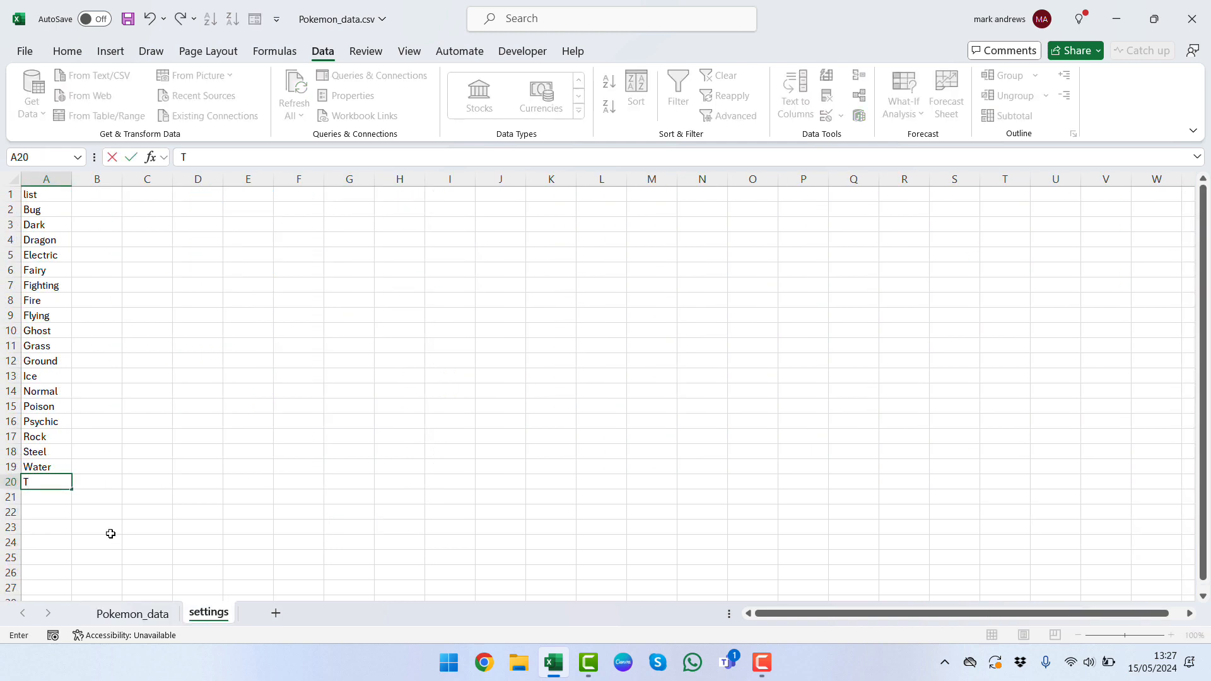
pyautogui.write('EST')
# Step: Inspect the entries of the type1 dropdown in H1039 on the Pokemon_data sheet, leaving the cell empty
pyautogui.click(134, 615)
pyautogui.click(391, 537)
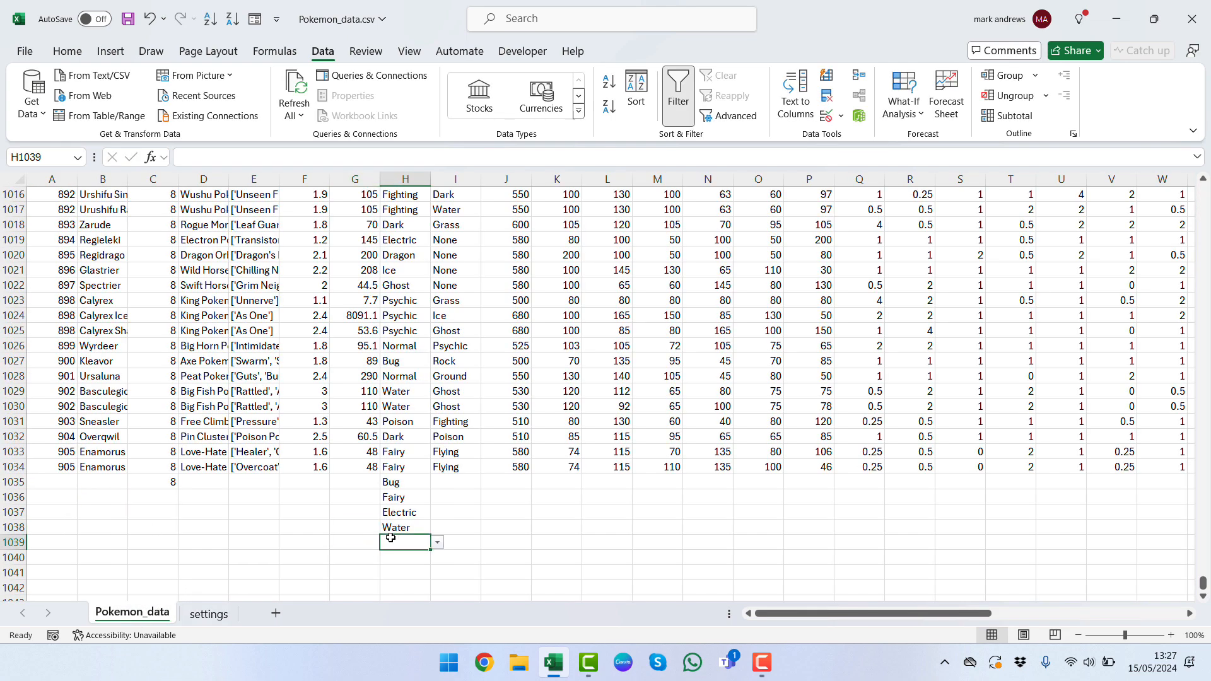
pyautogui.click(437, 543)
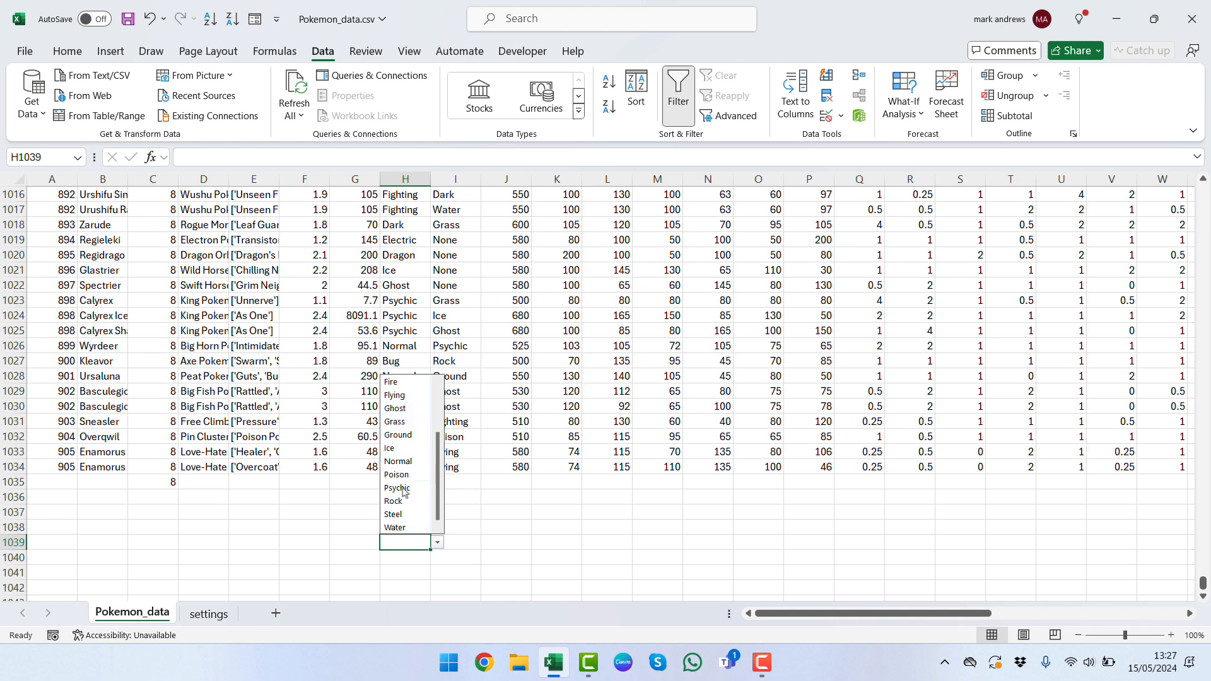
pyautogui.scroll(2, 423, 485)
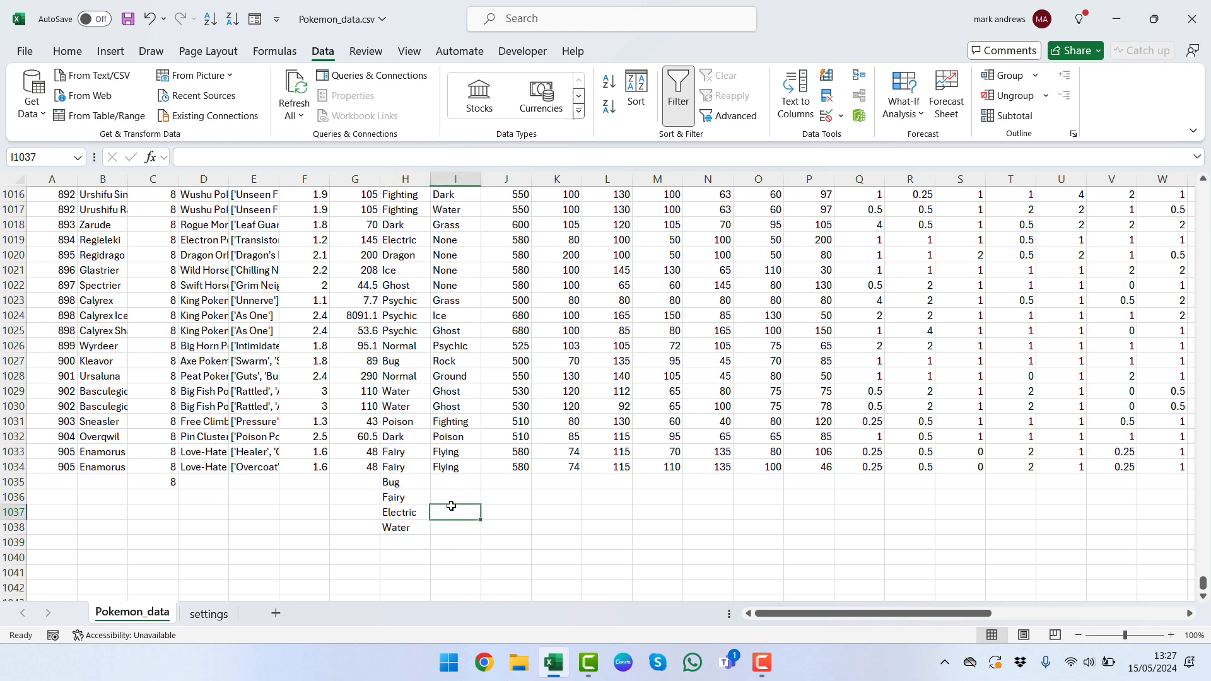
# Step: Move TEST from A20 into the type list on the settings sheet, inserting it at A6 between Electric and Fairy
pyautogui.click(208, 615)
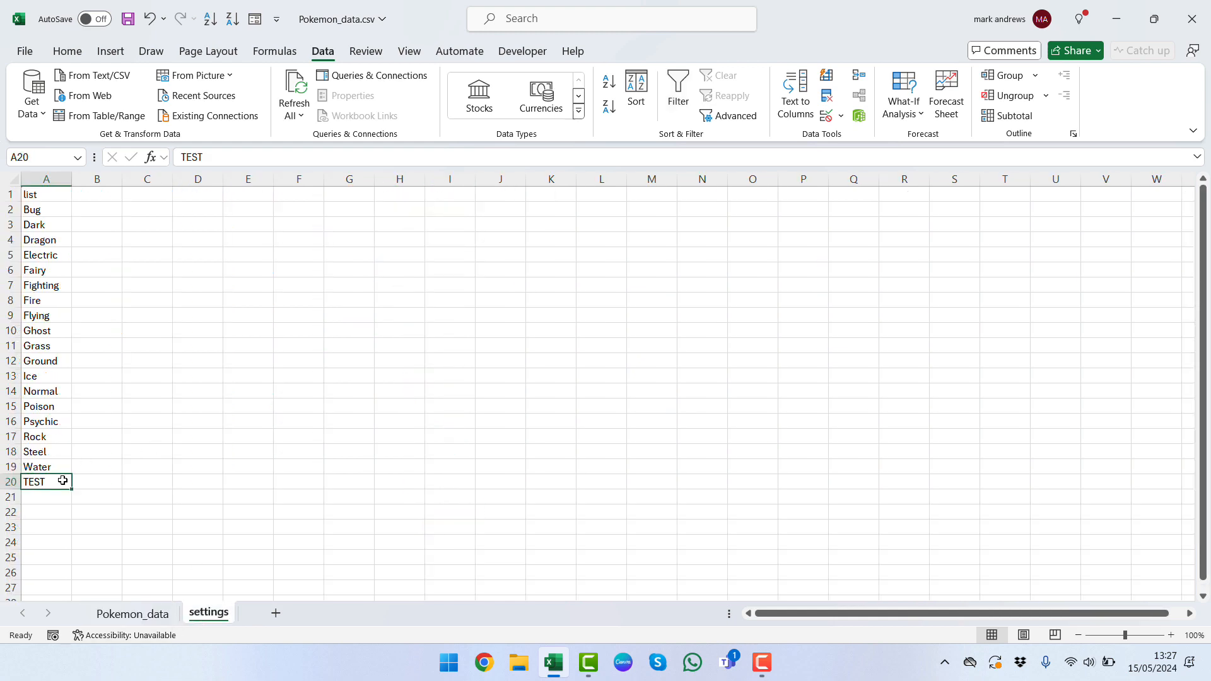
pyautogui.moveTo(54, 475); pyautogui.dragTo(45, 263)
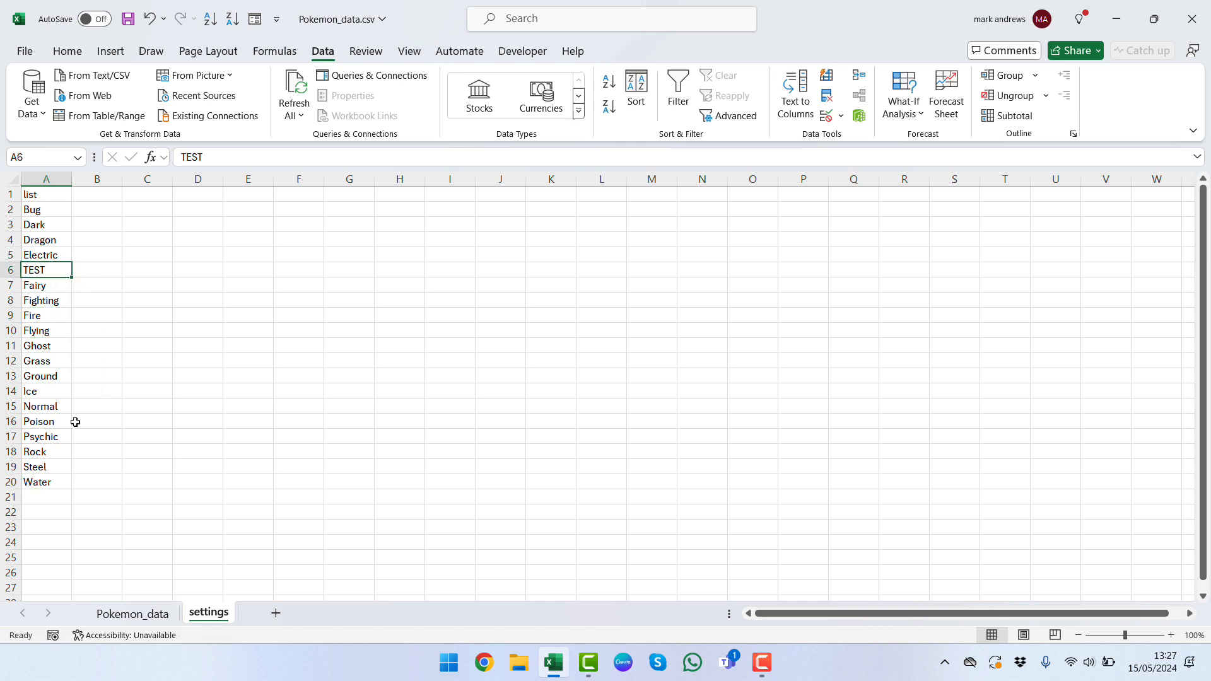
# Step: Check the type1 dropdown in H1039 on the Pokemon_data sheet for the TEST entry and close it without choosing
pyautogui.click(117, 613)
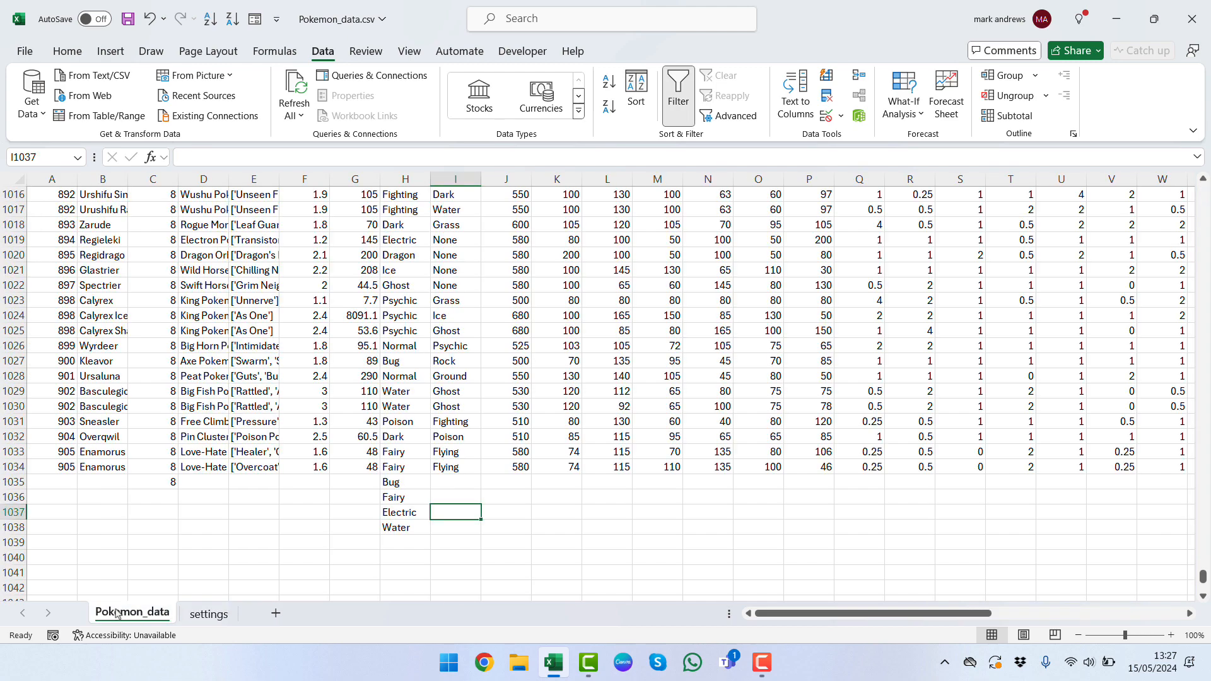
pyautogui.click(402, 533)
pyautogui.click(405, 541)
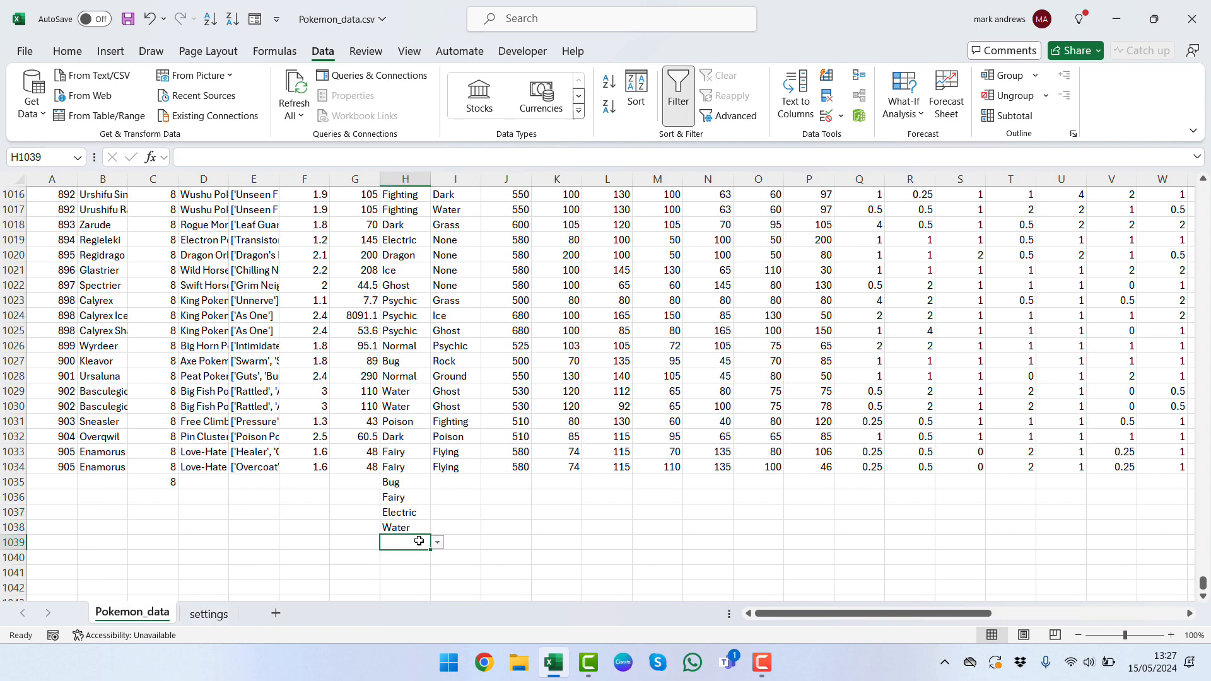
pyautogui.click(437, 542)
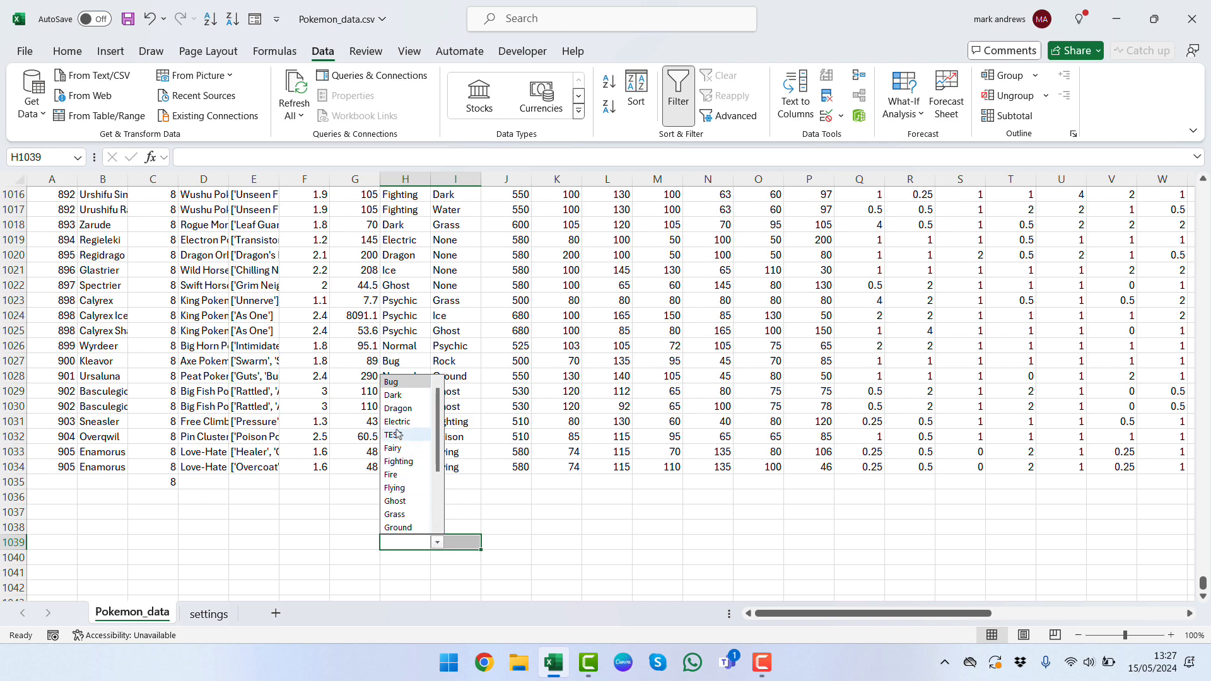
pyautogui.click(289, 496)
# Step: Undo the move of TEST on the settings sheet and reinsert it from A20 at A6, between Electric and Fairy
pyautogui.click(209, 613)
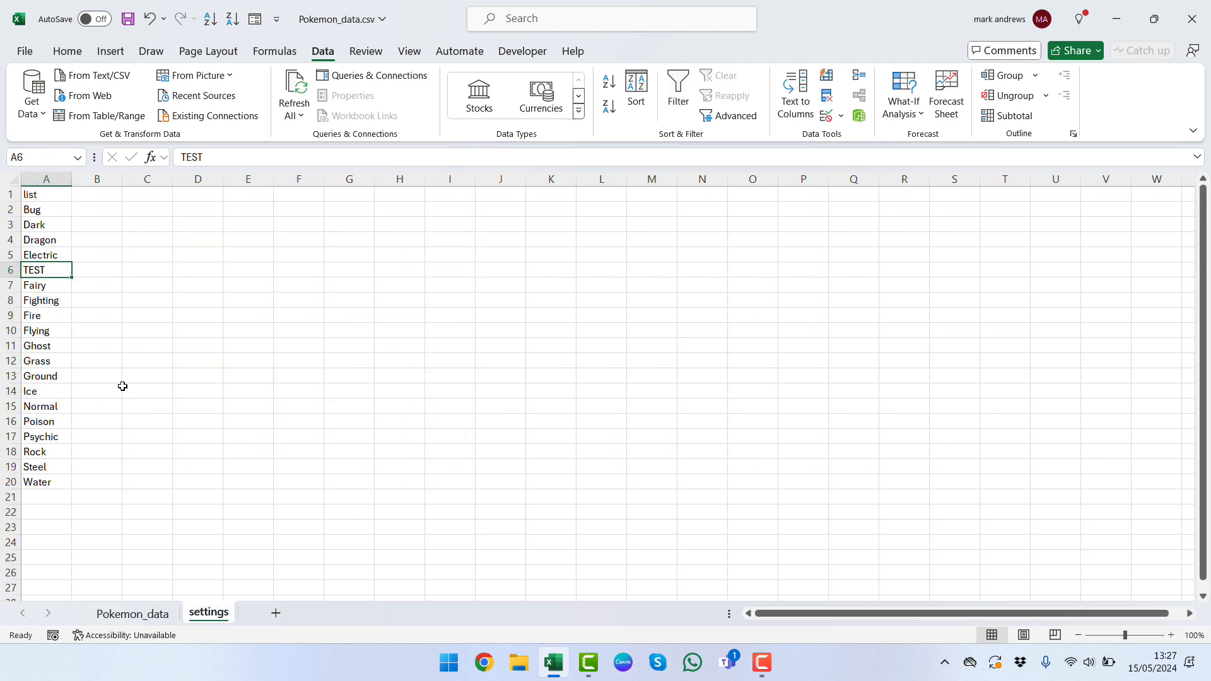
pyautogui.hotkey('ctrl', 'z')
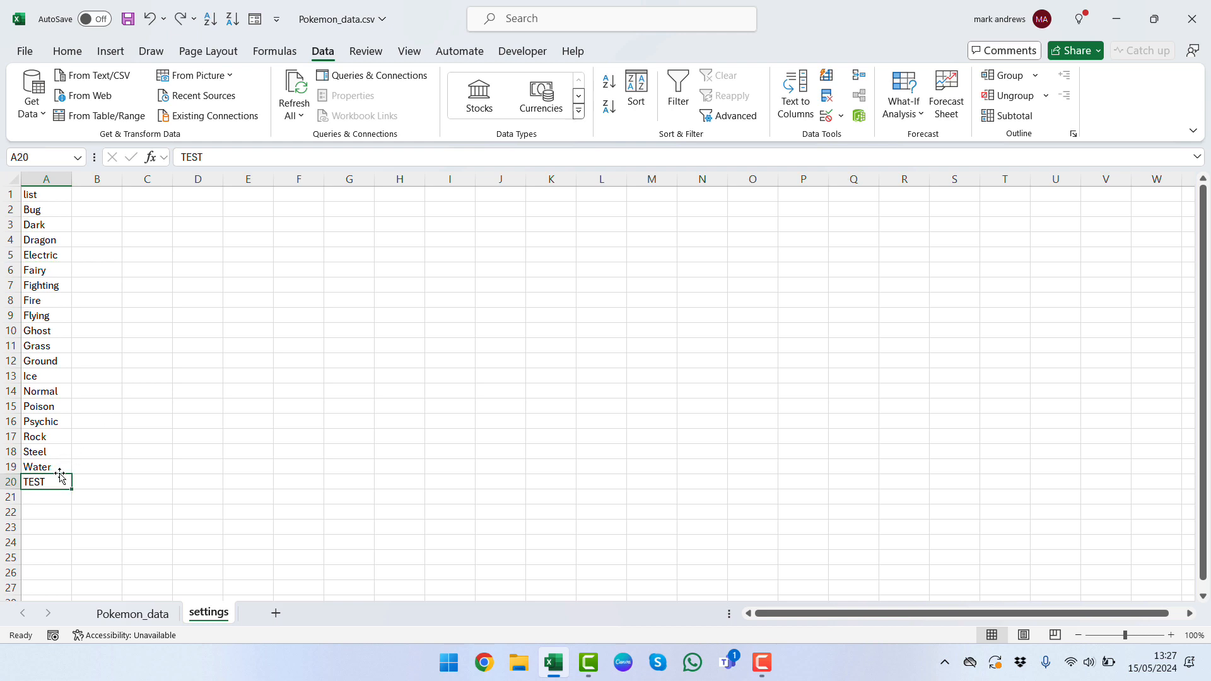
pyautogui.moveTo(61, 477); pyautogui.dragTo(65, 284)
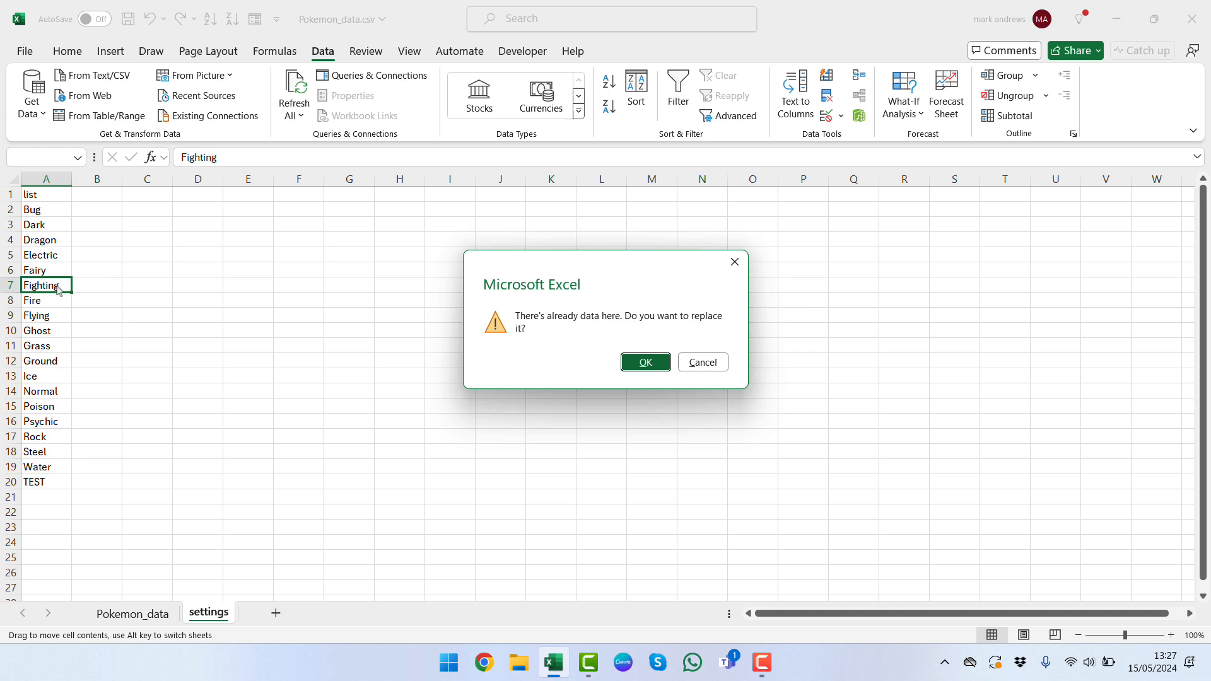
pyautogui.click(705, 365)
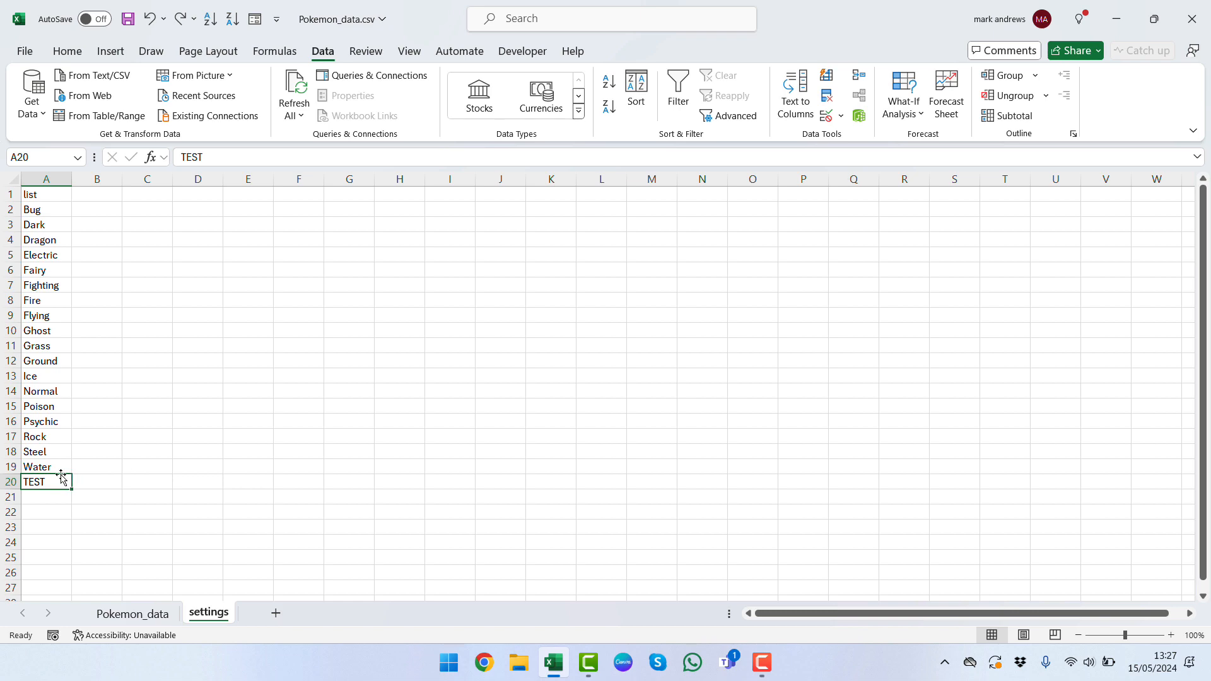
pyautogui.moveTo(61, 477); pyautogui.dragTo(48, 270)
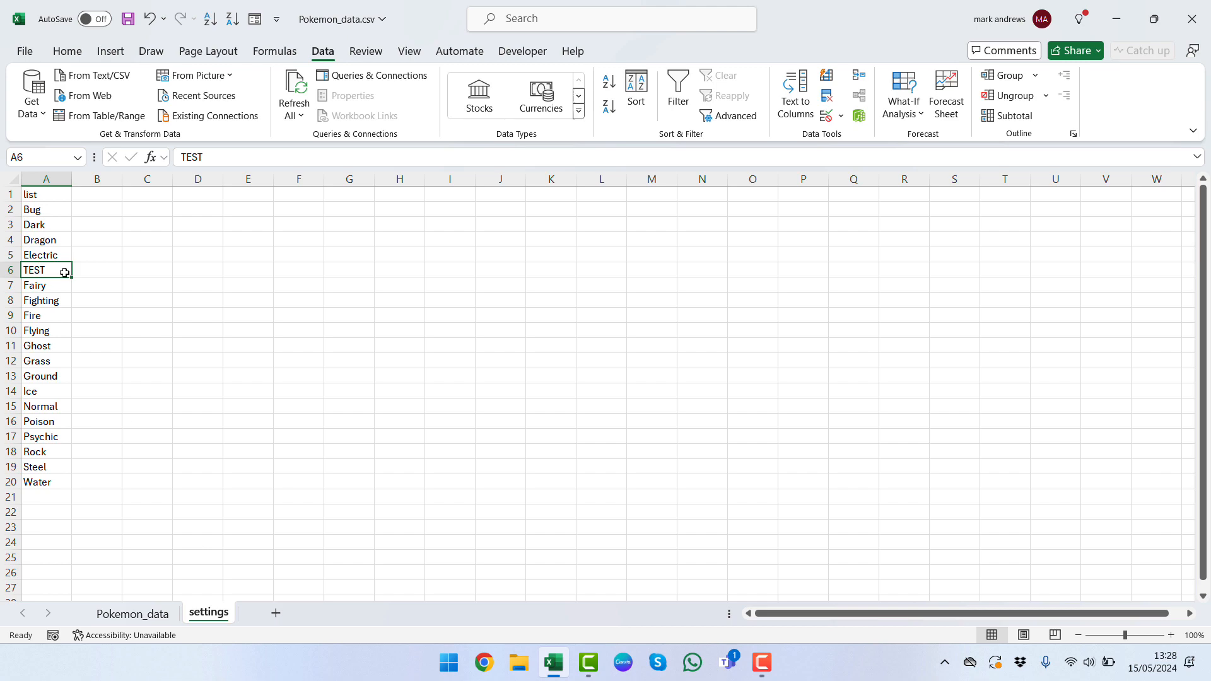
# Step: Look through the type1 dropdown in H1039 again to see where TEST is listed, leaving the cell empty
pyautogui.click(133, 614)
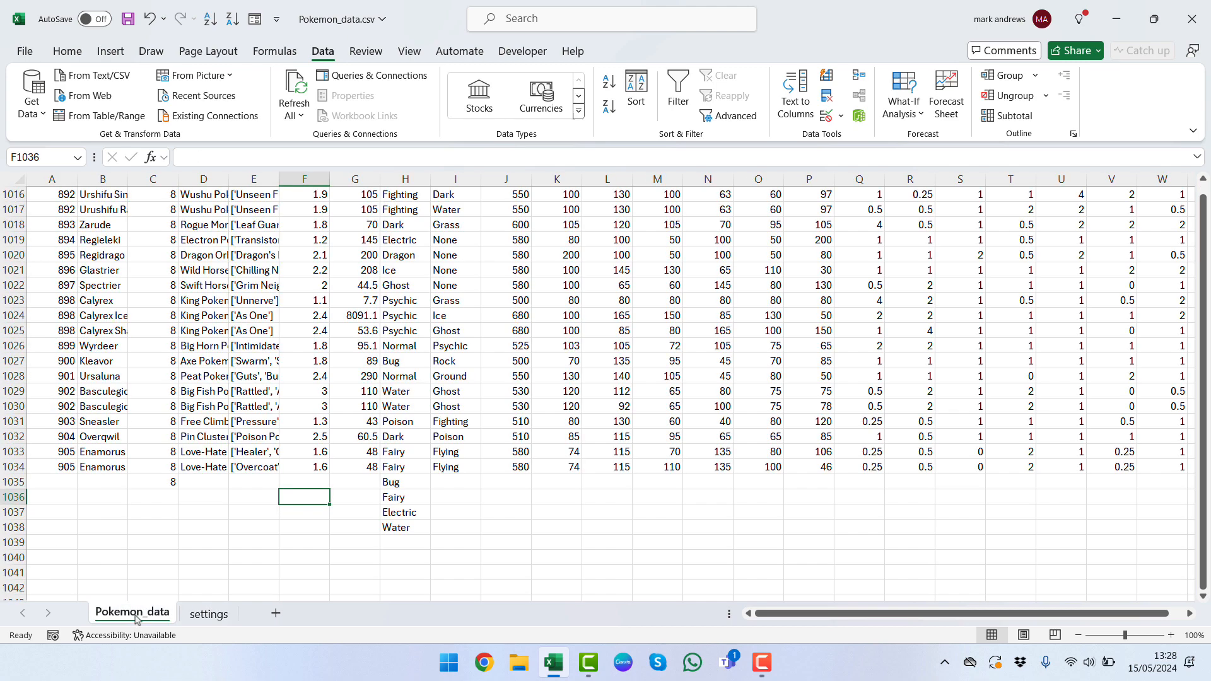
pyautogui.click(410, 543)
pyautogui.click(437, 543)
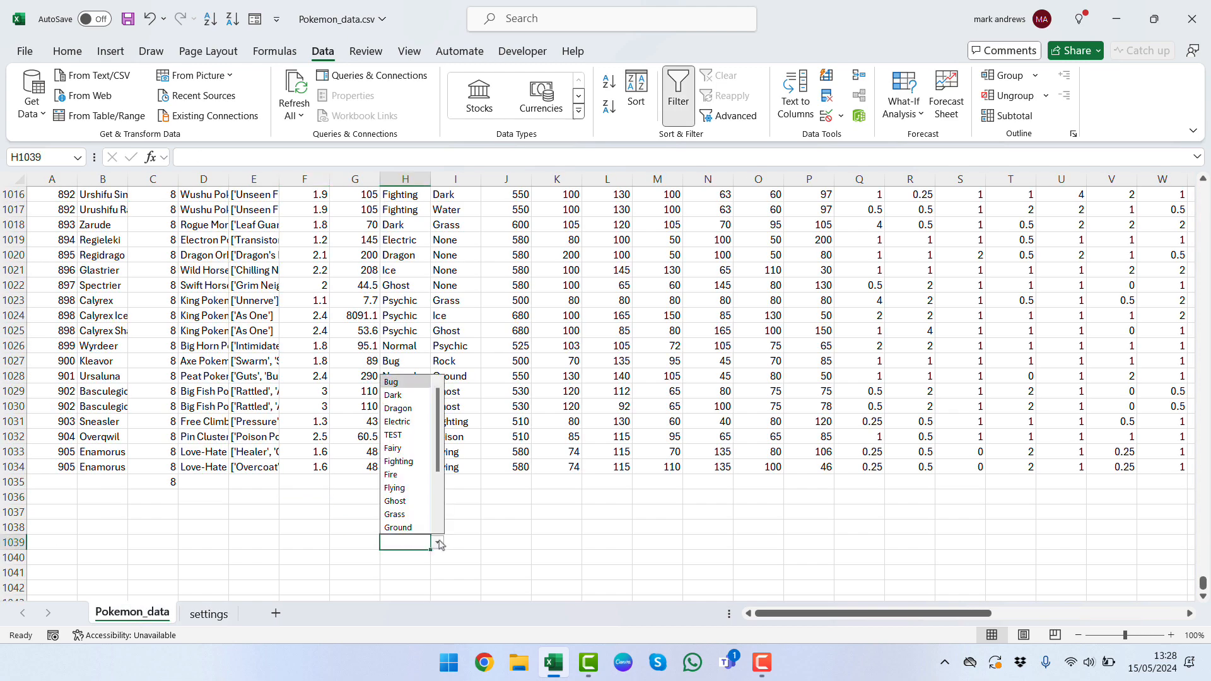
pyautogui.scroll(-3, 410, 498)
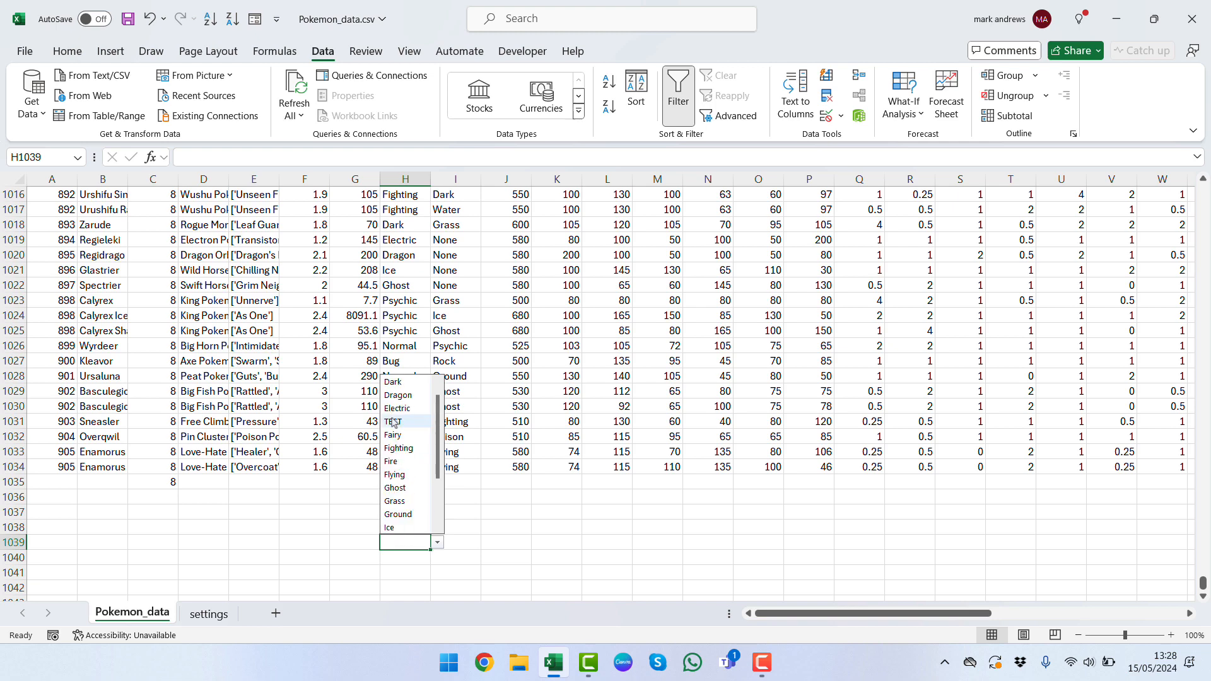
pyautogui.click(322, 542)
# Step: Sort the type list in A2:A20 on the settings sheet from A to Z and return to the Pokemon_data sheet
pyautogui.click(208, 614)
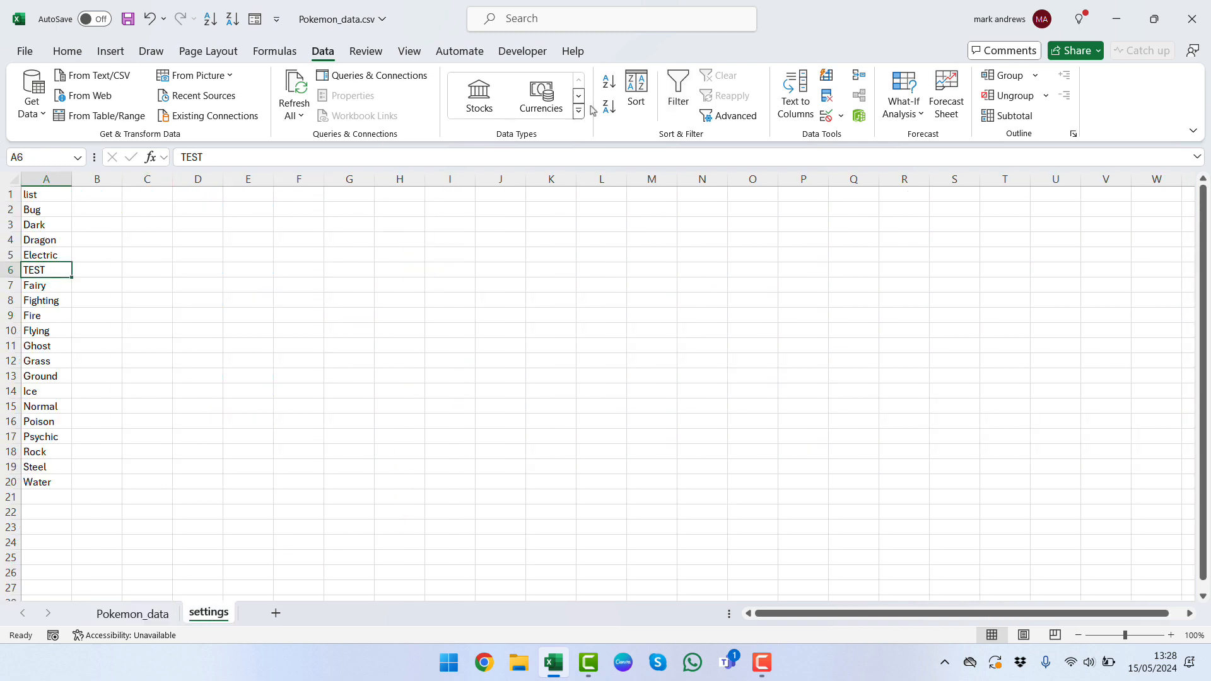
pyautogui.click(47, 207)
pyautogui.hotkey('ctrl', 'shift', 'Down')
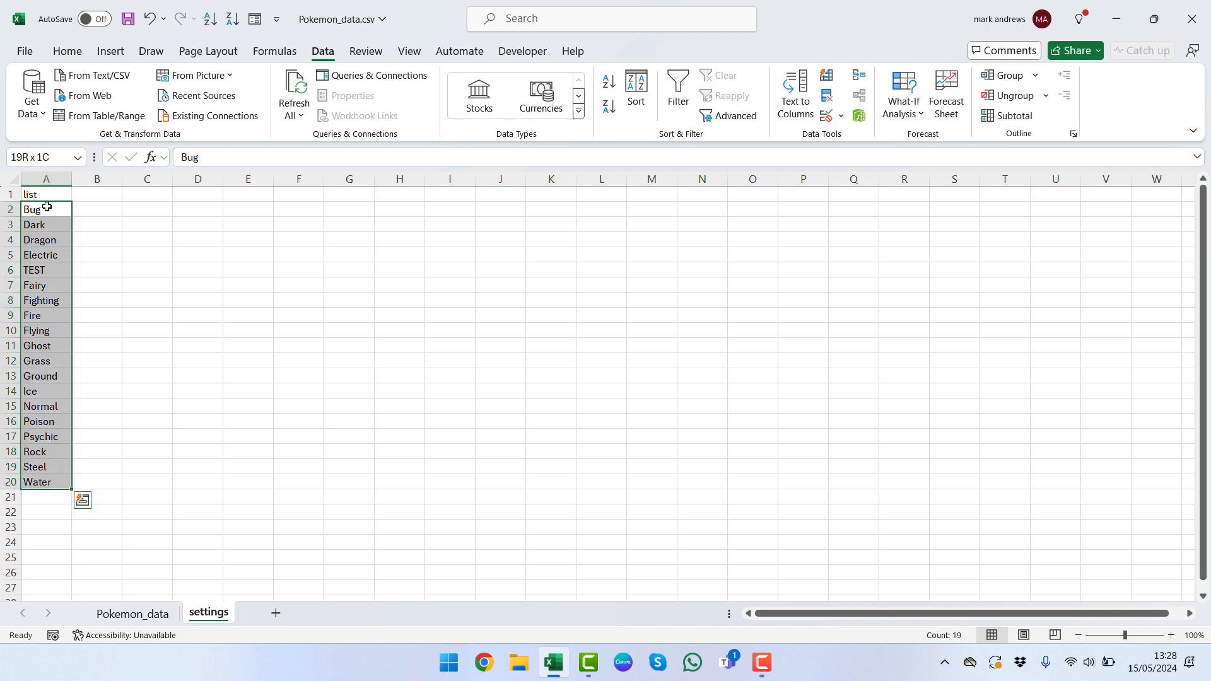
pyautogui.click(608, 81)
pyautogui.click(479, 312)
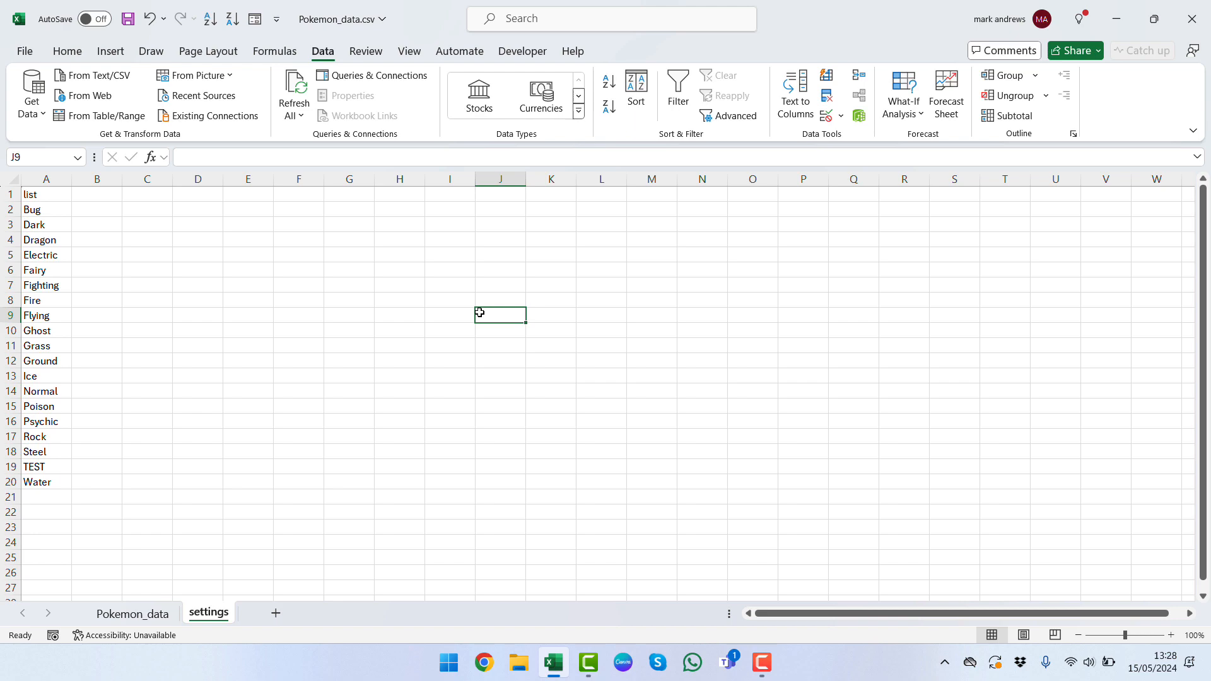
pyautogui.click(129, 615)
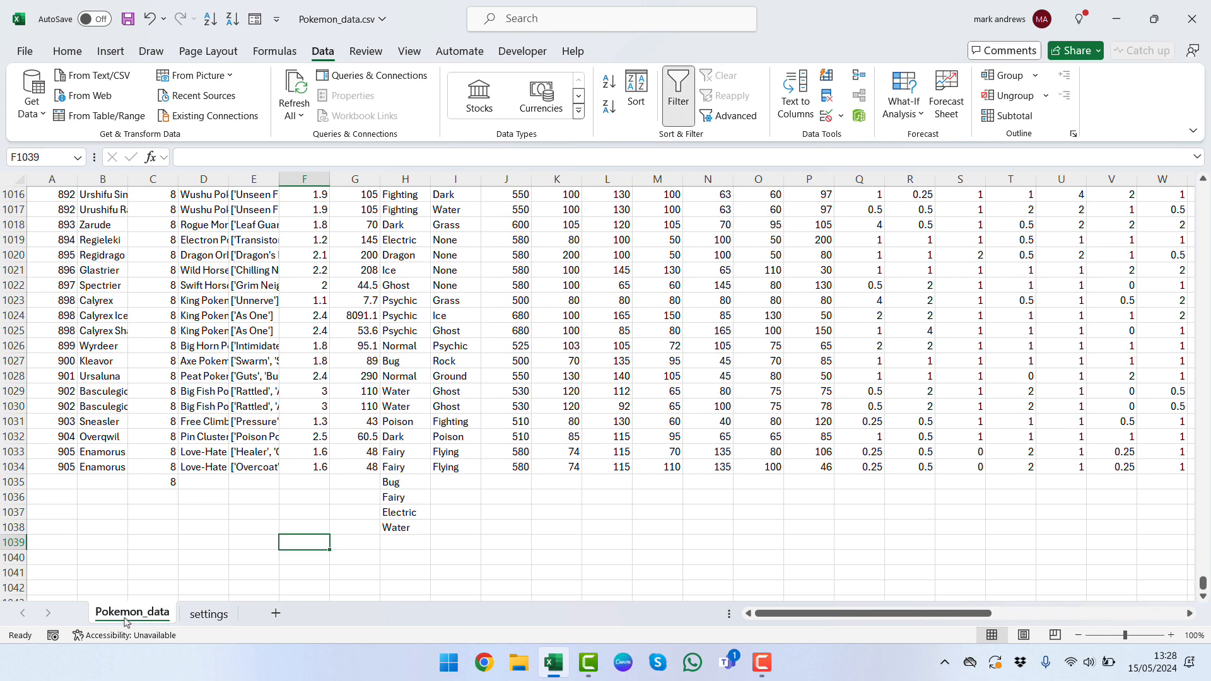